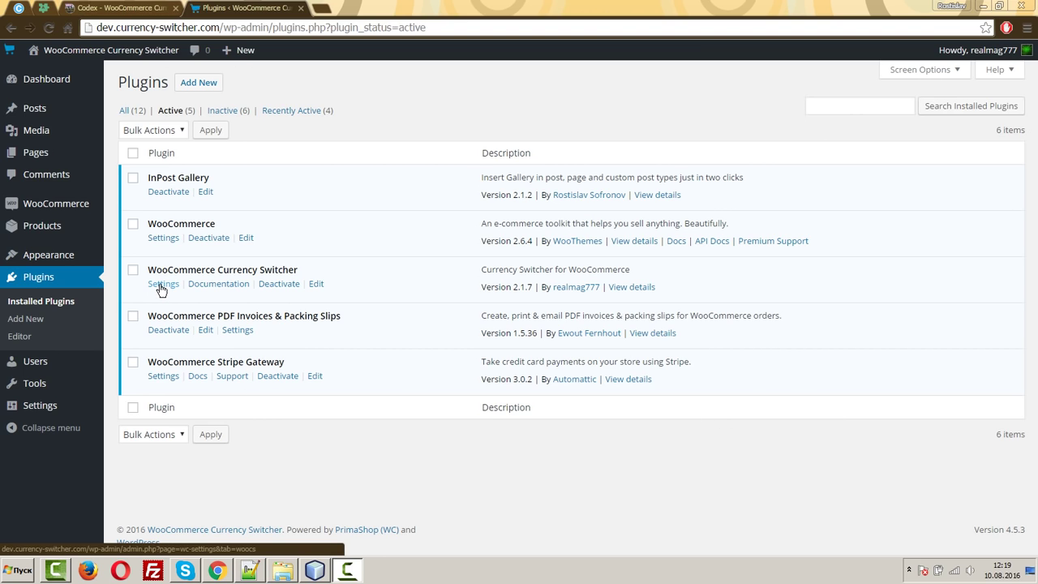
- Open the settings of the WooCommerce Currency Switcher plugin
mouse_move(40, 202)
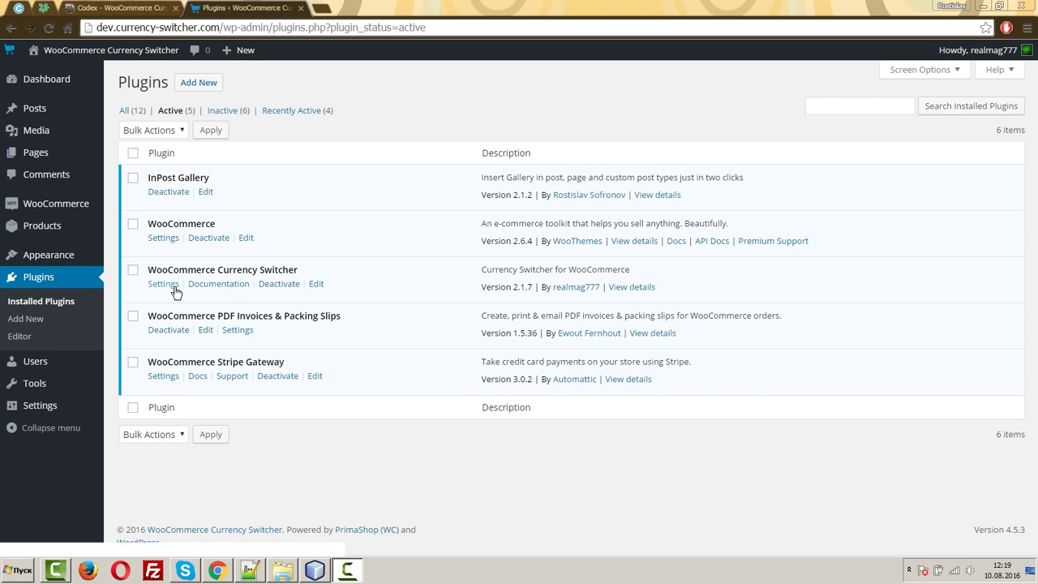
click(173, 289)
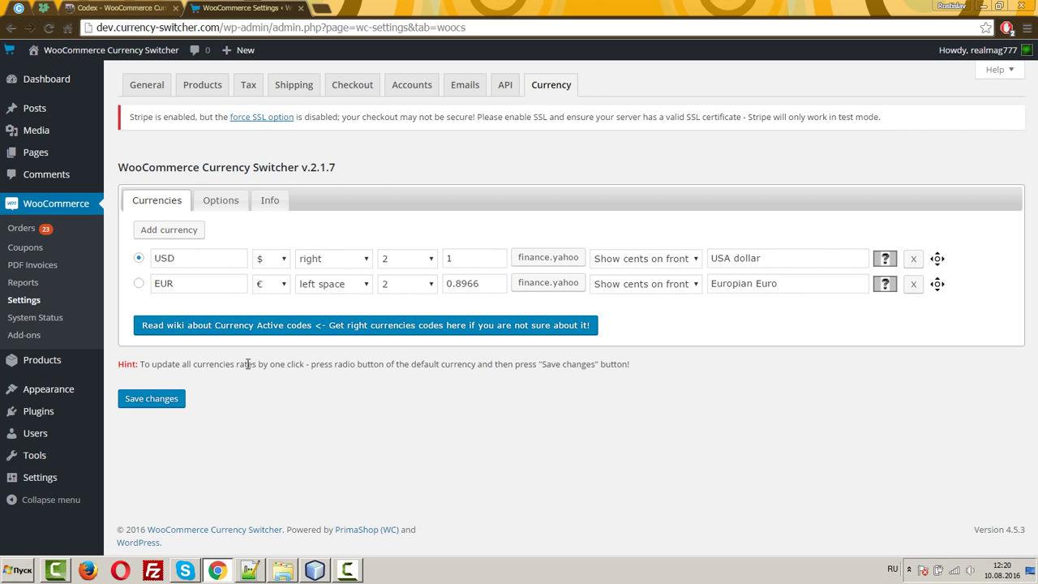
- Make EUR the default currency and move its row above USD
click(137, 285)
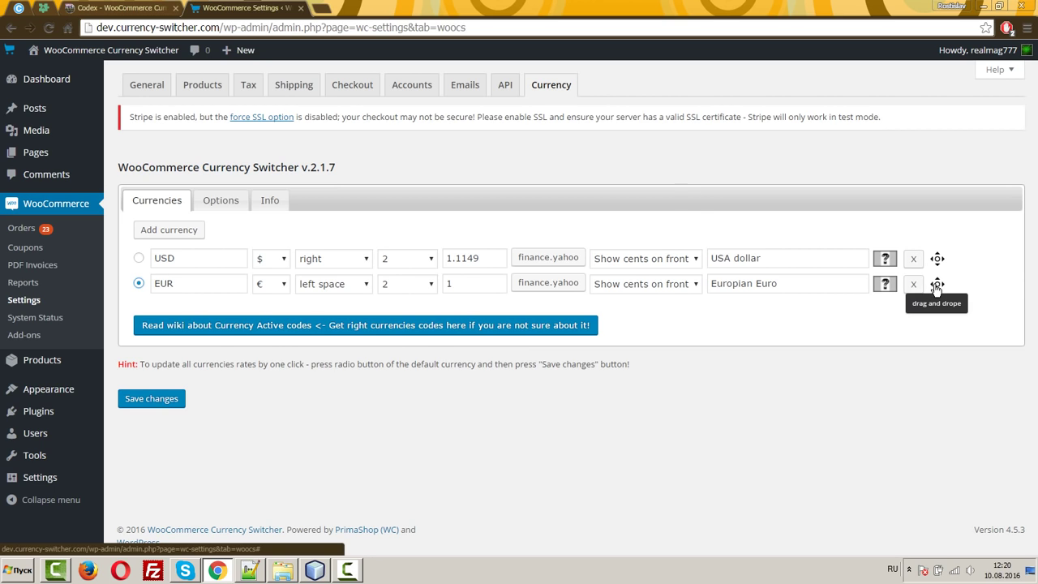
drag(937, 283, 930, 256)
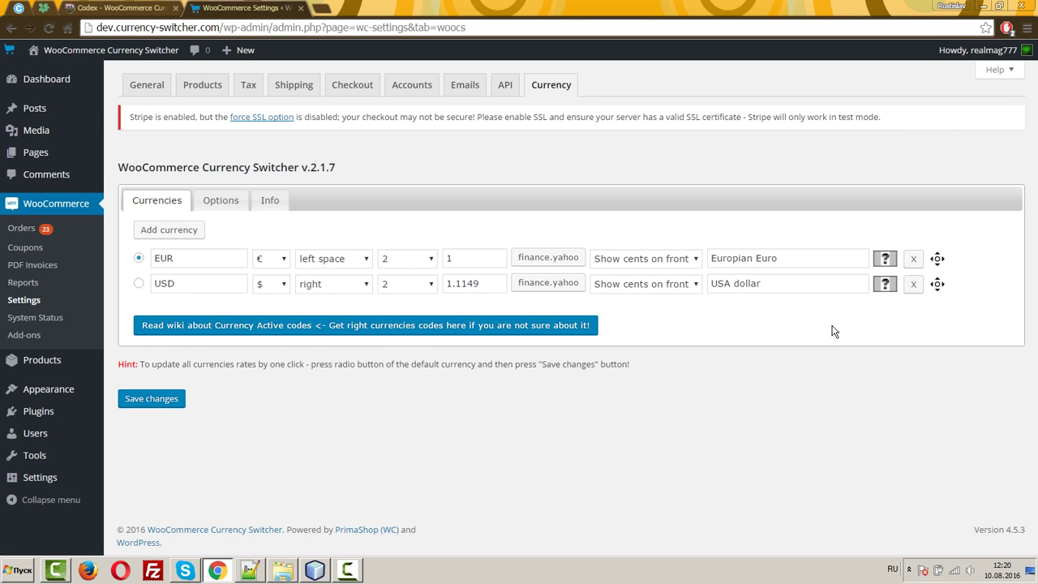
- Review the EUR row's currency symbol, symbol position and decimals options, as well as its rate field
click(277, 259)
mouse_move(285, 287)
mouse_down()
mouse_move(283, 397)
mouse_move(285, 279)
mouse_up()
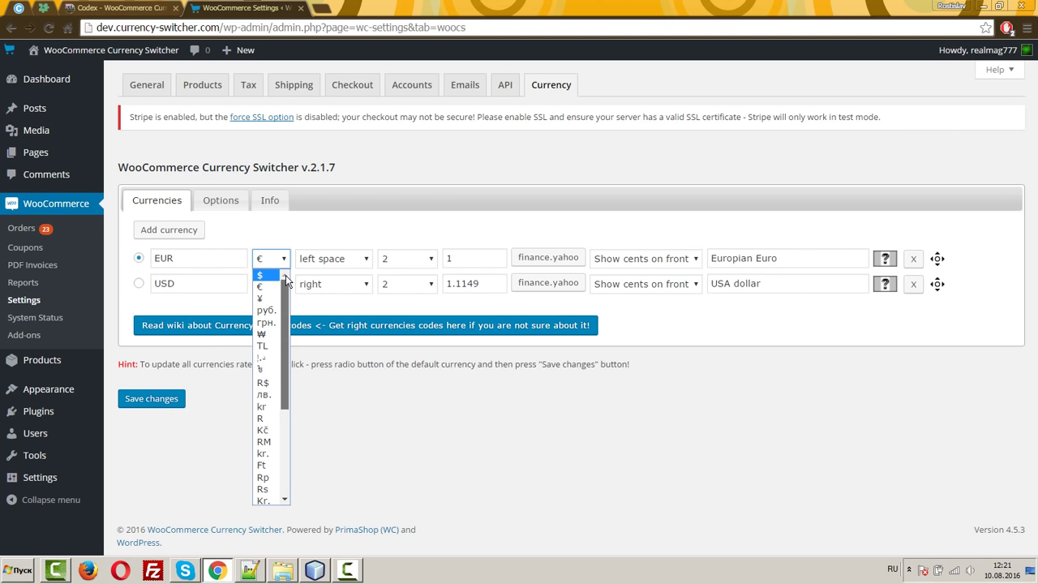
click(318, 269)
click(327, 263)
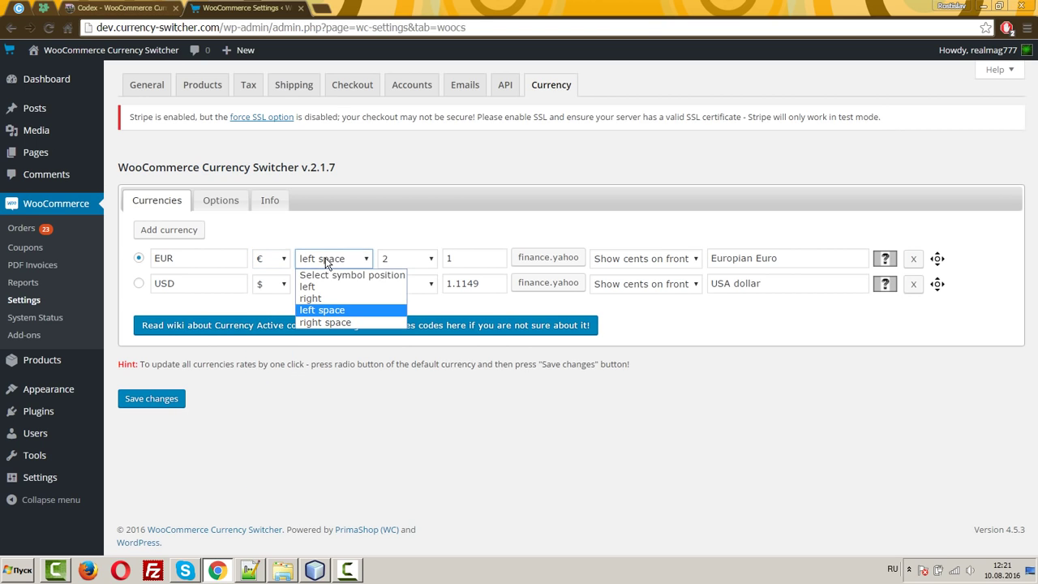
click(405, 260)
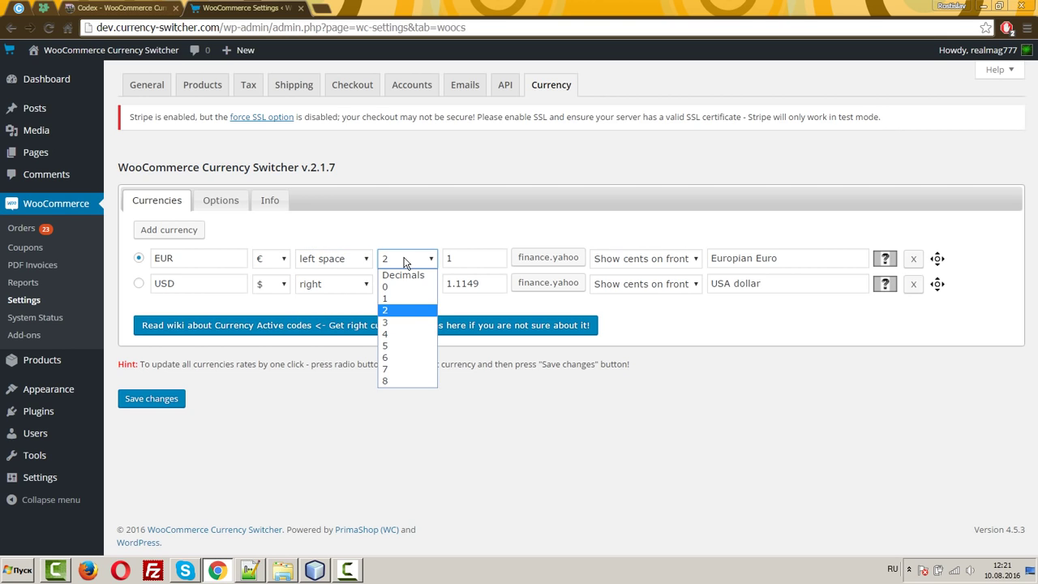
click(485, 240)
click(471, 261)
drag(473, 261, 418, 271)
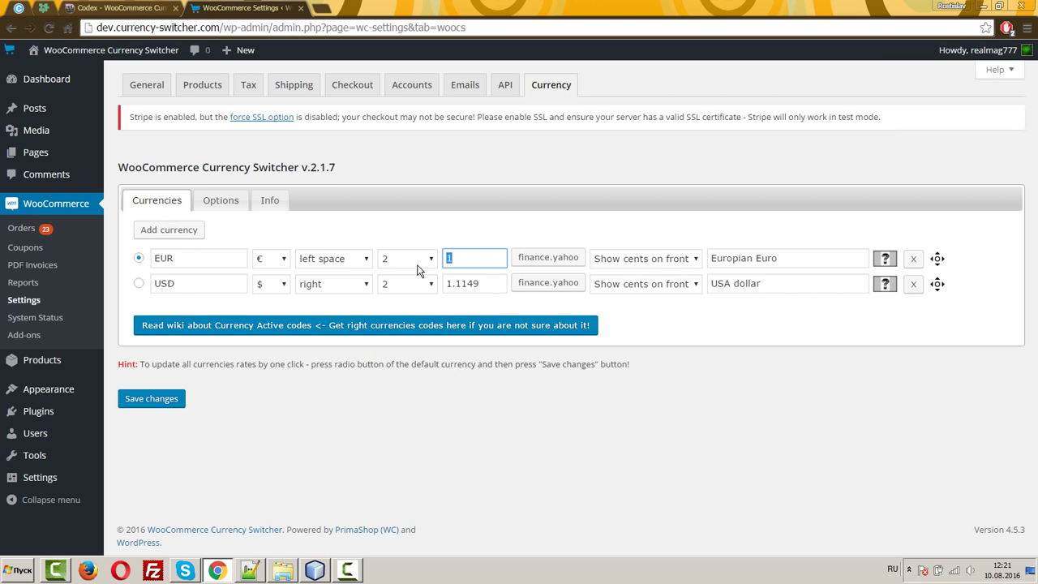
key(Escape)
- Enter 1.55 manually as the USD rate, and replace it with the rate fetched from finance.yahoo
drag(488, 283, 455, 284)
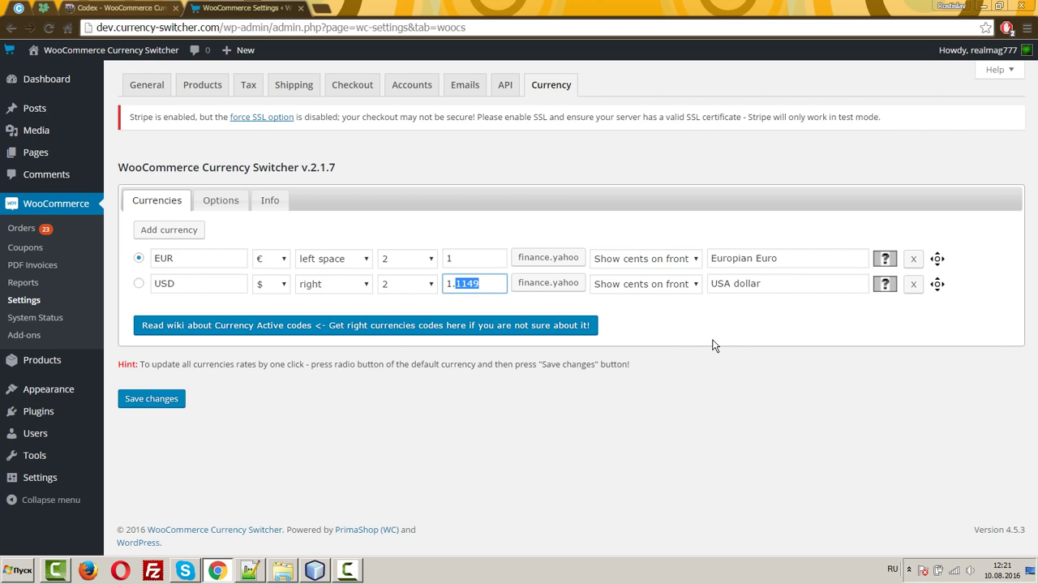
key(BackSpace)
key(BackSpace)
key(BackSpace)
text(1,130)
key(BackSpace)
key(BackSpace)
key(BackSpace)
key(BackSpace)
text(.)
key(alt+shift)
text(55)
click(549, 285)
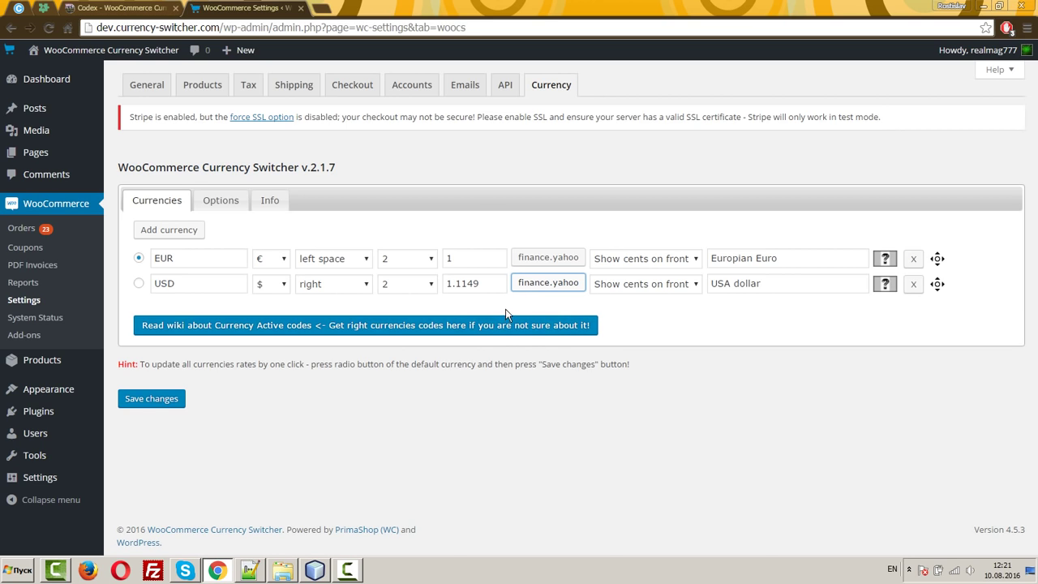
- Set the USD rate to 1.55 again, and refresh all rates by reselecting EUR as the default currency
drag(455, 283, 496, 282)
text(55)
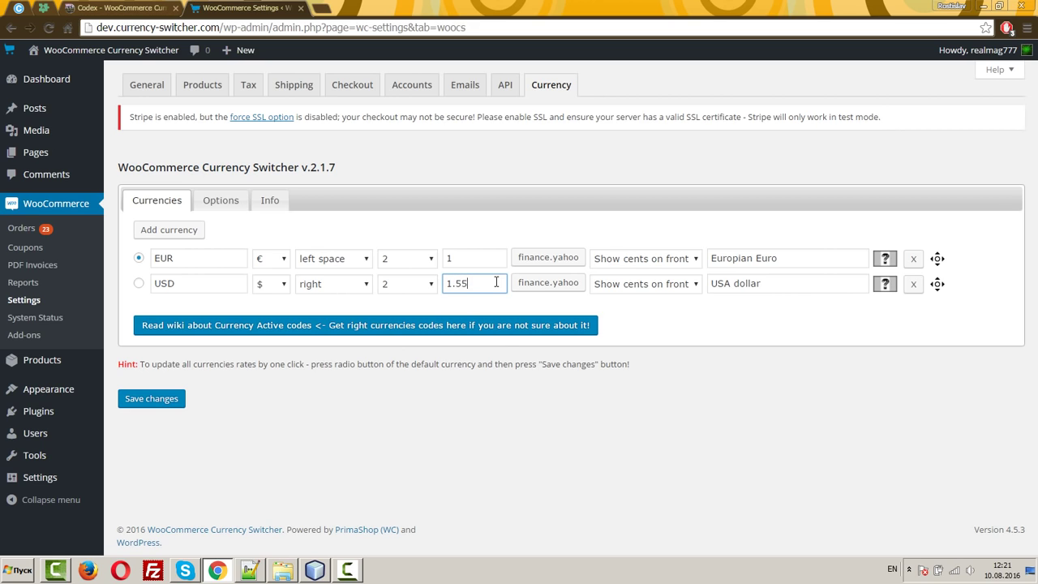
click(138, 258)
- Examine the USD row's show or hide cents options and its description text
click(650, 288)
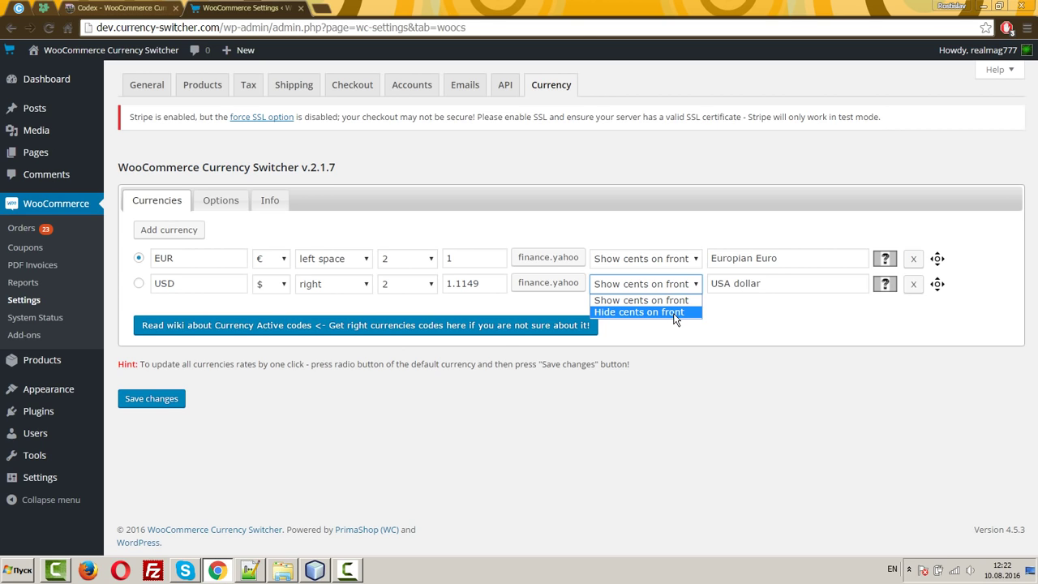
click(769, 303)
drag(776, 286, 673, 281)
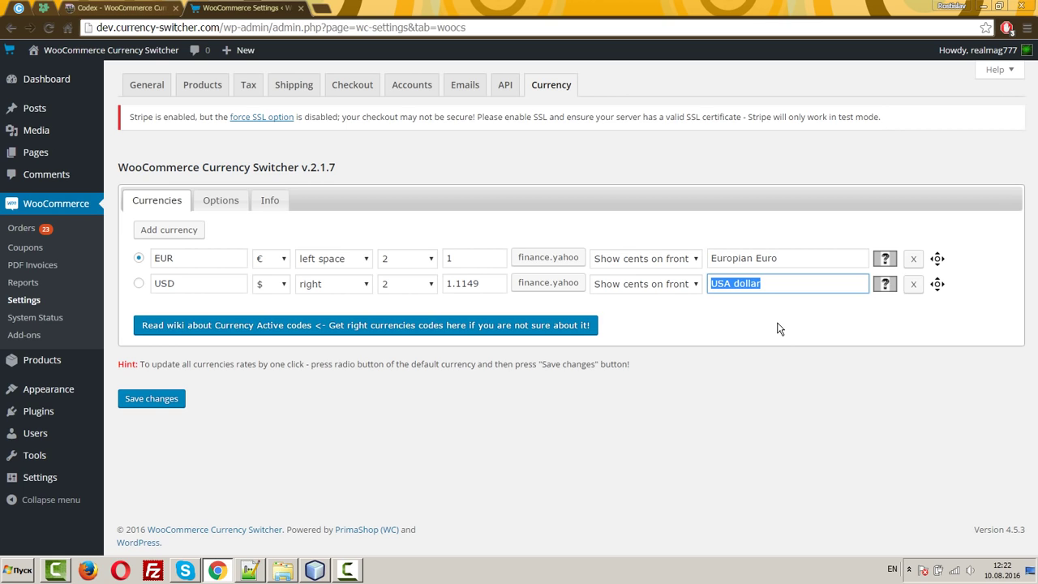
- Open the flag image picker for USD and search the media library images for "united"
click(884, 285)
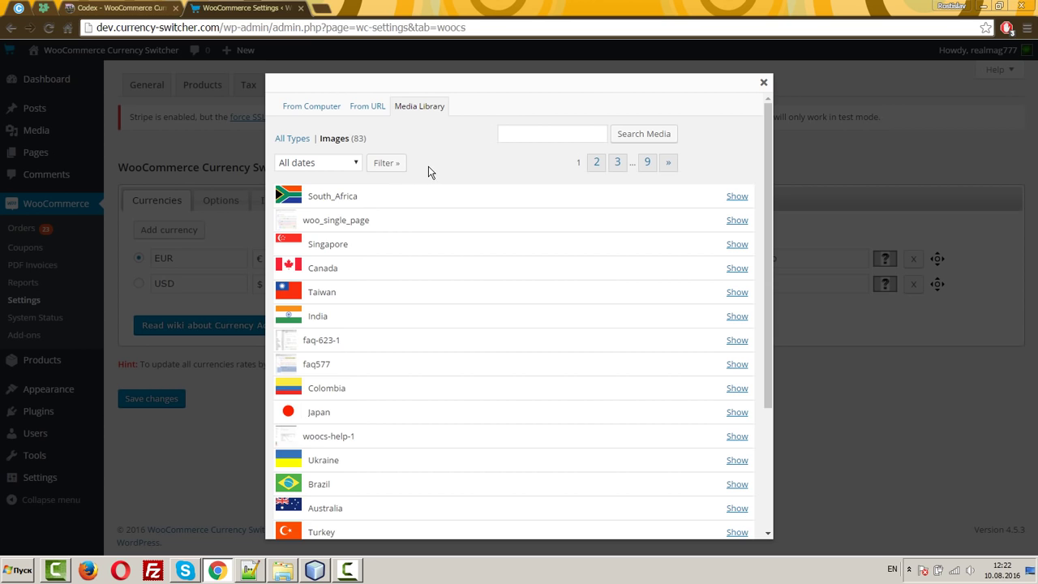
click(525, 132)
text(inite)
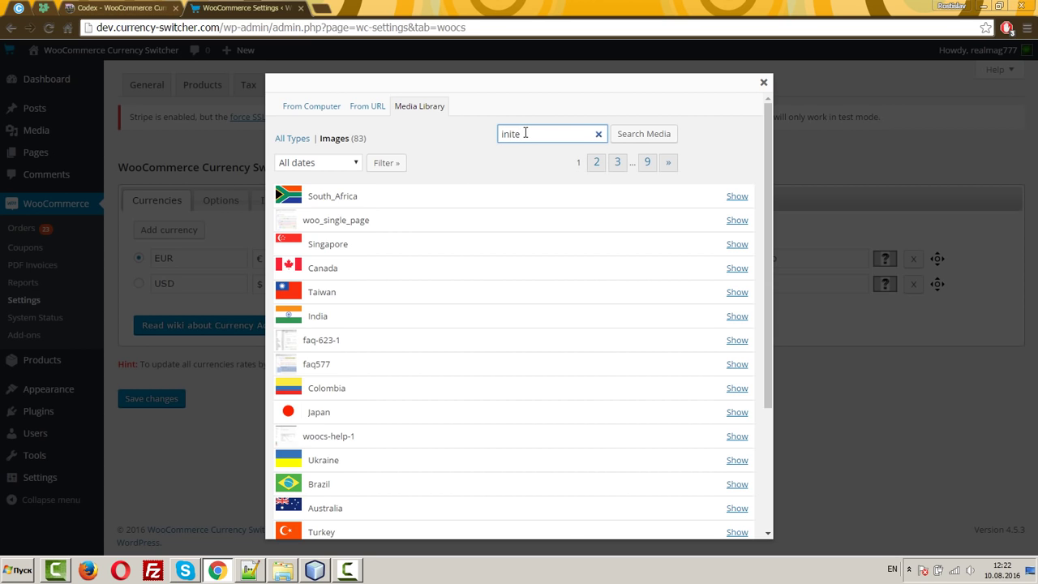
key(BackSpace)
key(BackSpace)
key(BackSpace)
key(BackSpace)
key(BackSpace)
text(united)
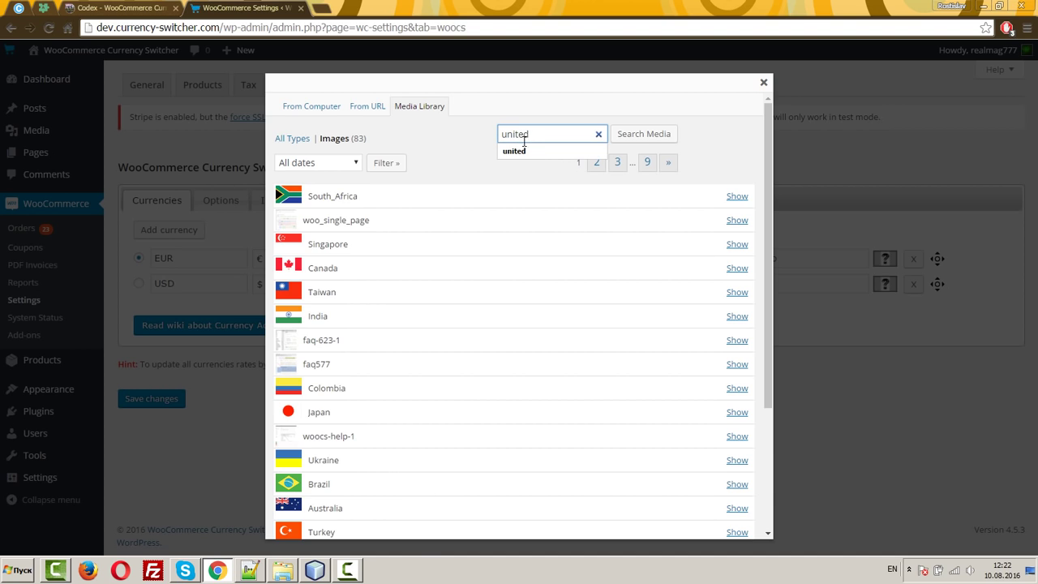
click(642, 135)
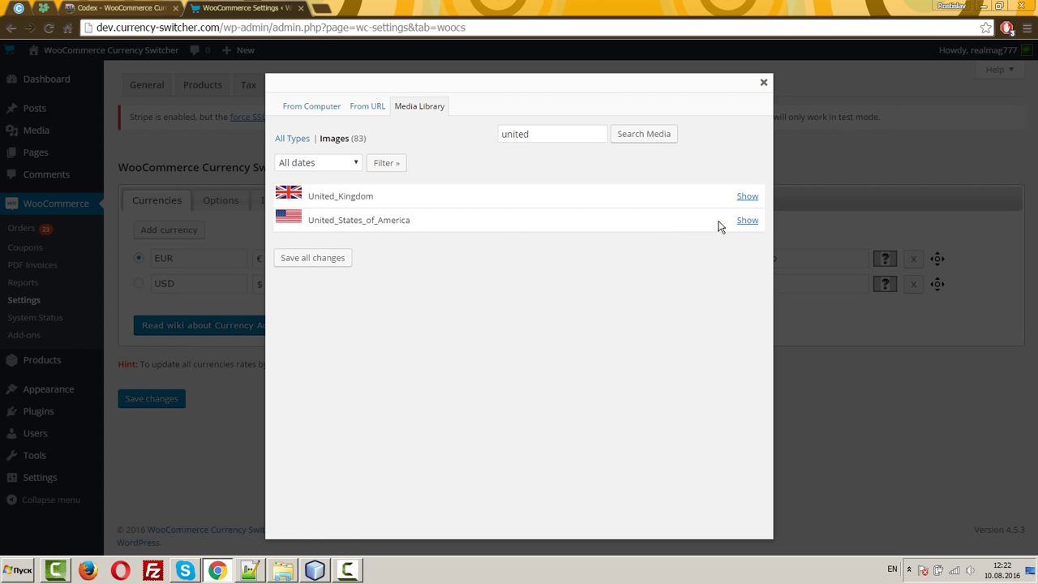
- Insert the United_States_of_America image as the USD flag, using its PNG file URL as the link
click(747, 220)
scroll(628, 324, down, 1)
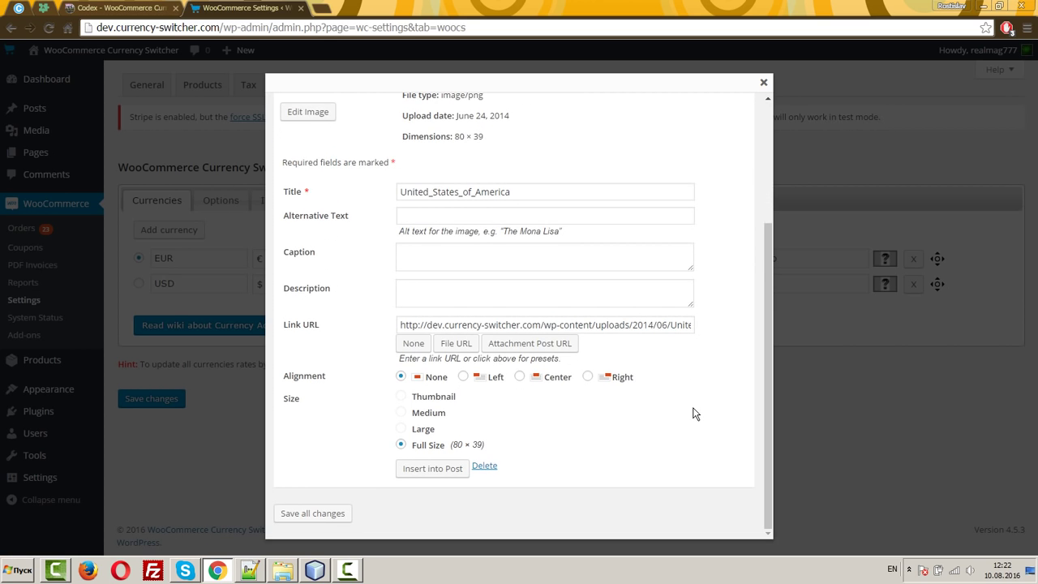
click(609, 324)
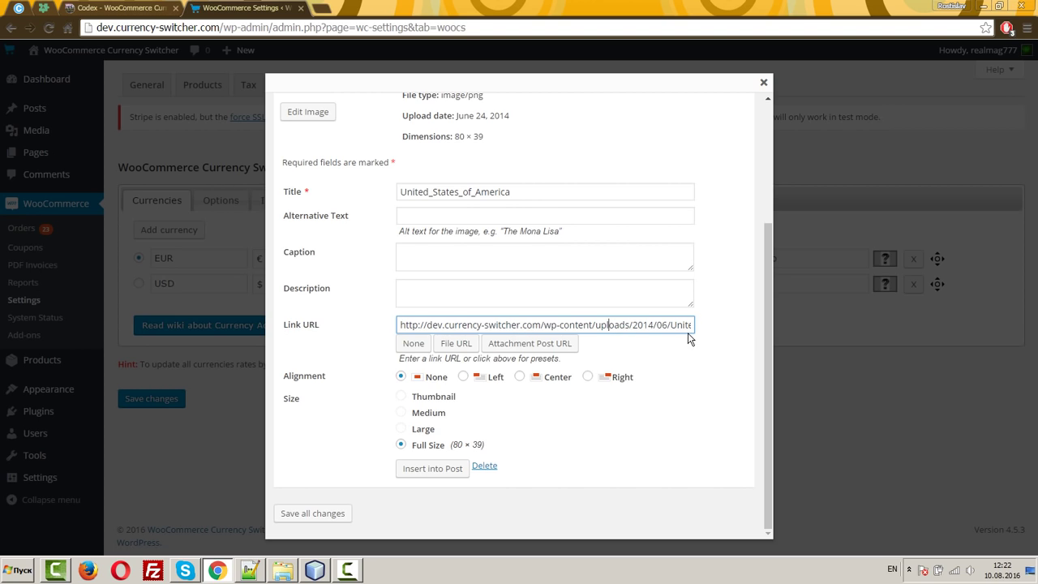
drag(659, 324, 707, 324)
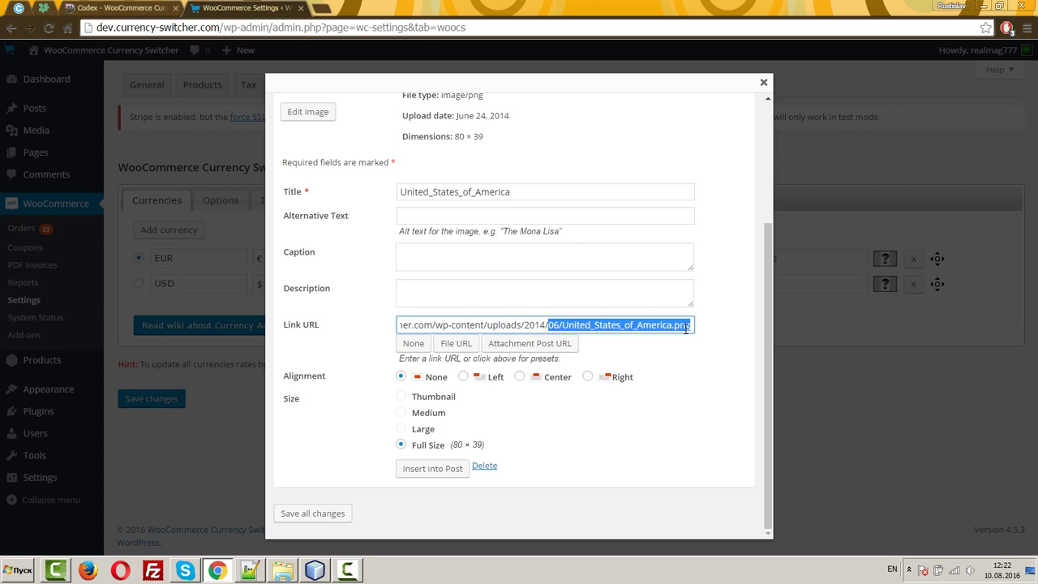
double_click(687, 324)
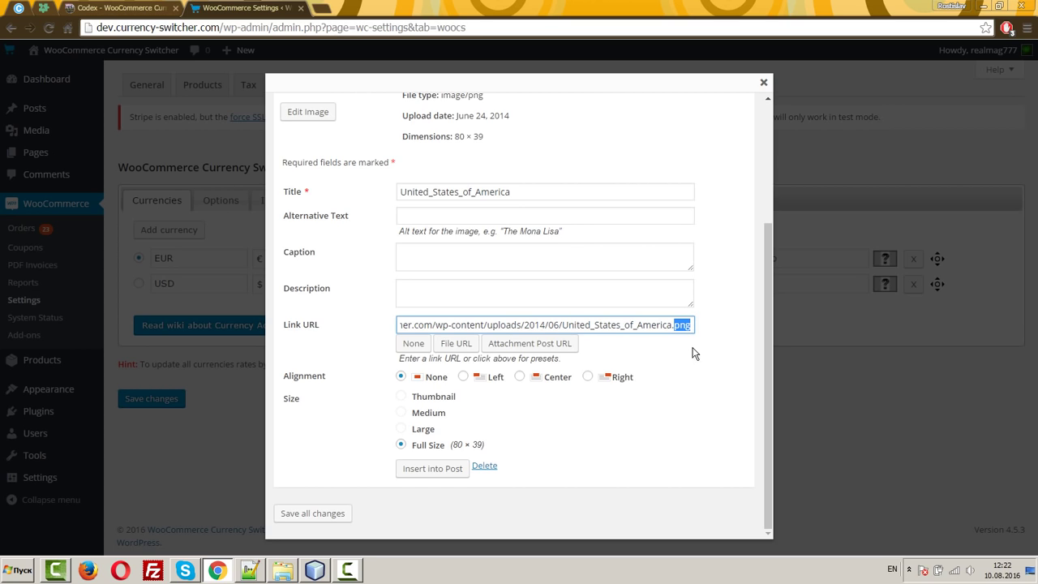
click(456, 344)
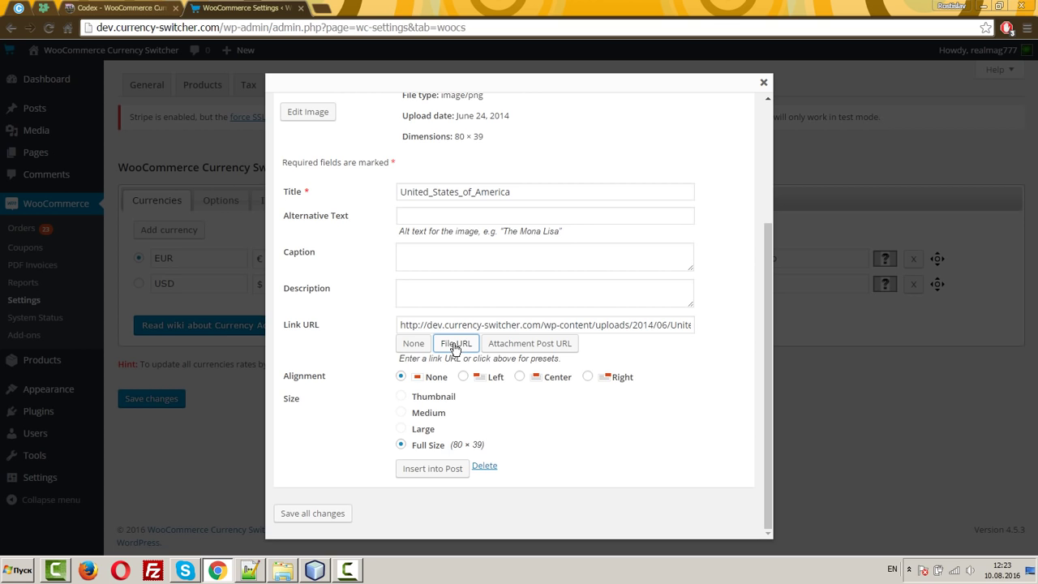
click(430, 470)
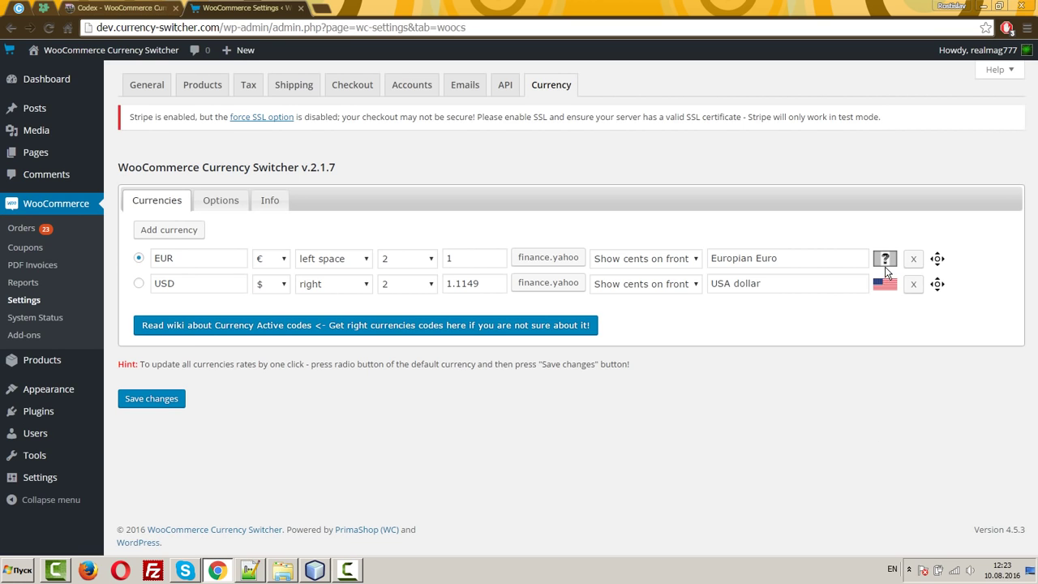
- Find the Flag_of_Europe image by searching the media library for "eur", insert it as the EUR flag and save the settings
click(884, 260)
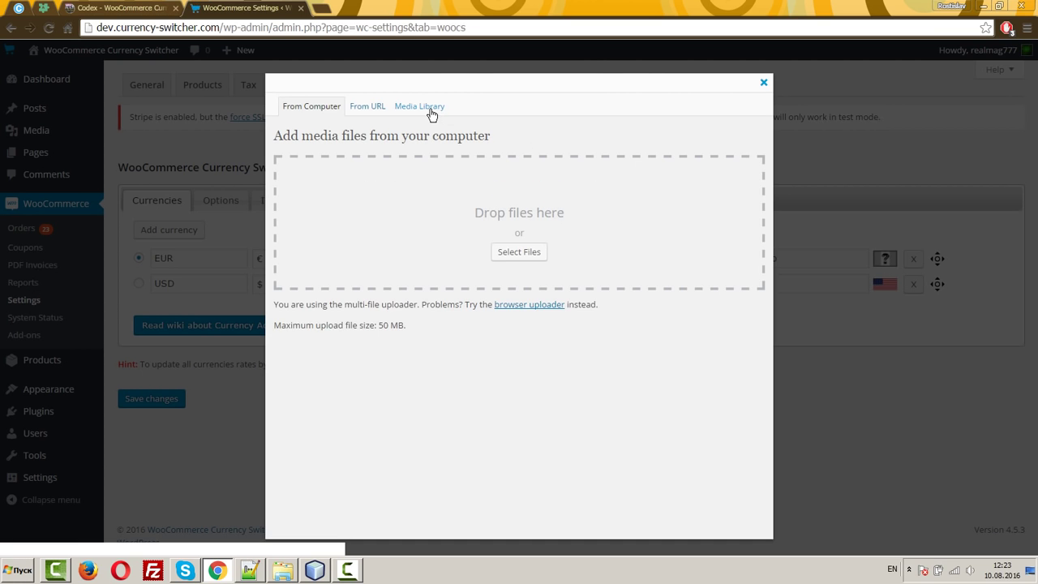
click(431, 113)
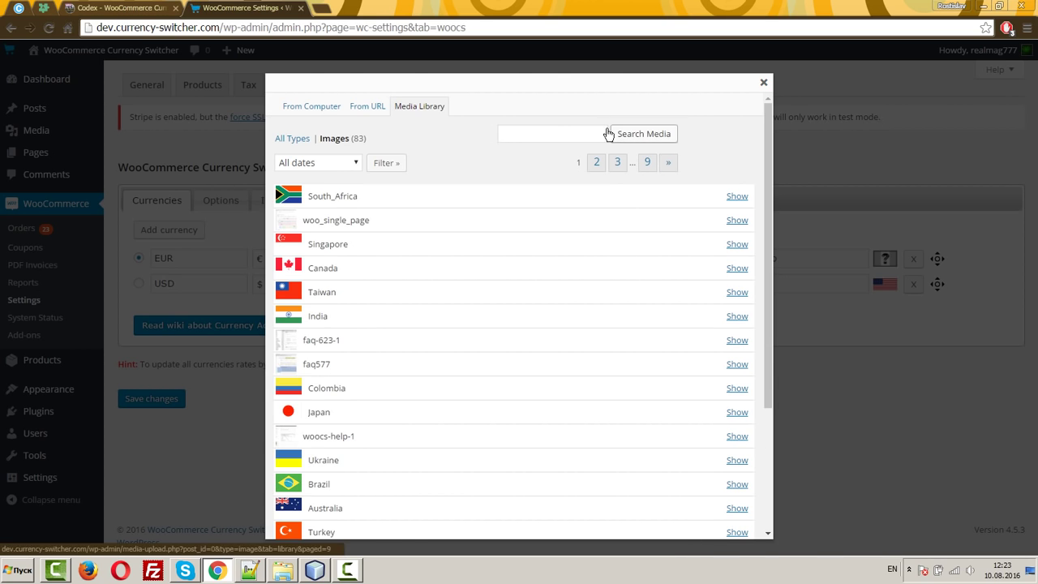
click(563, 132)
text(eur)
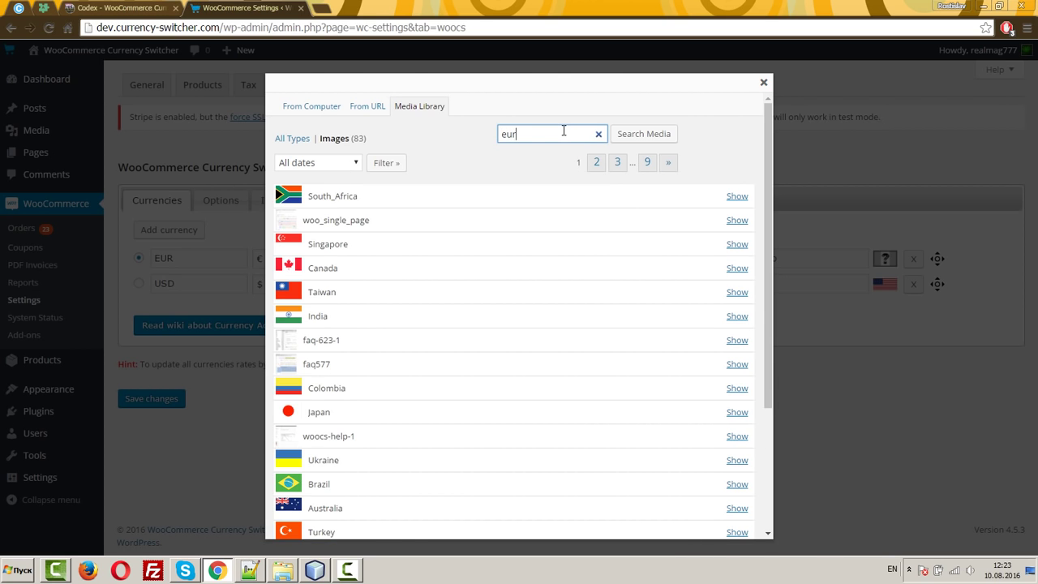
click(629, 137)
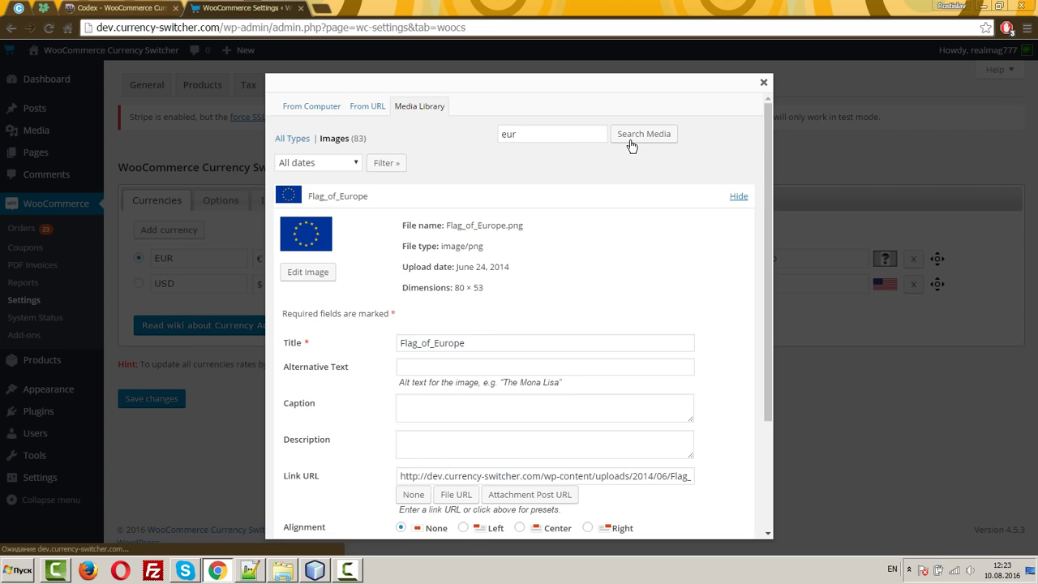
scroll(609, 387, down, 3)
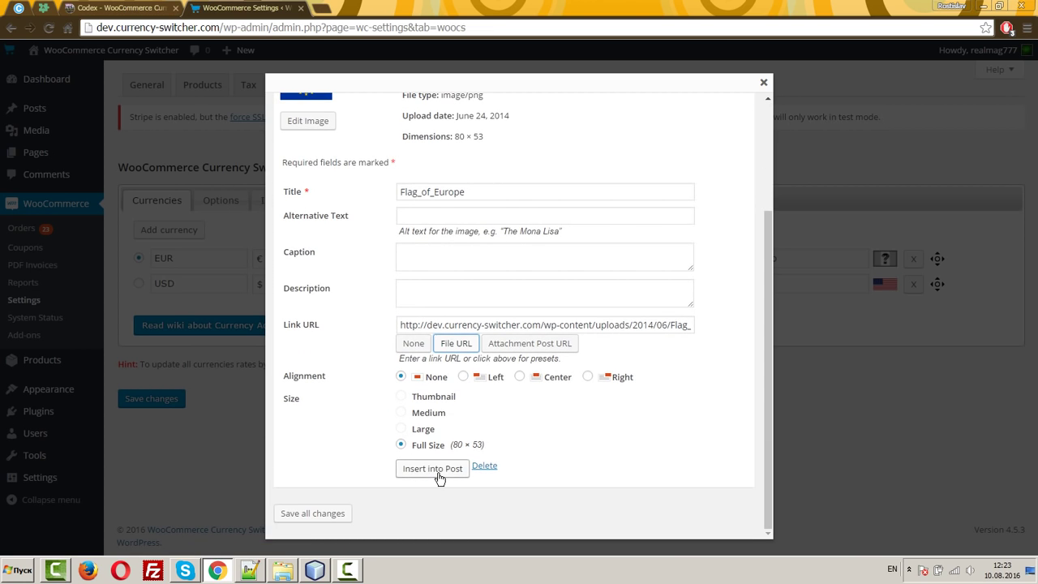
click(433, 468)
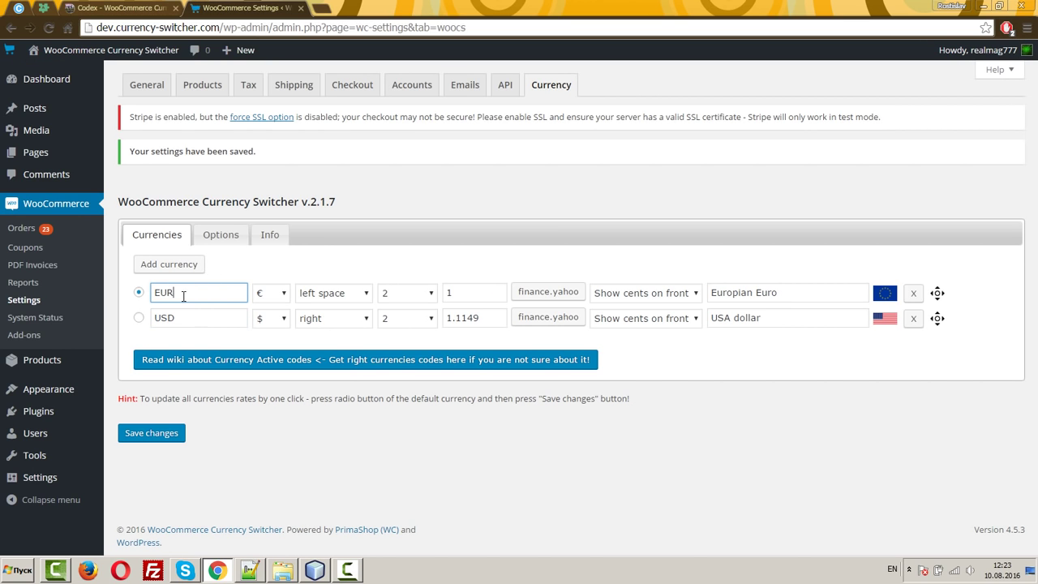
- Retype the EUR currency code, and try a country name as the USD row's code before restoring it to USD
double_click(181, 294)
text(EUR)
click(190, 324)
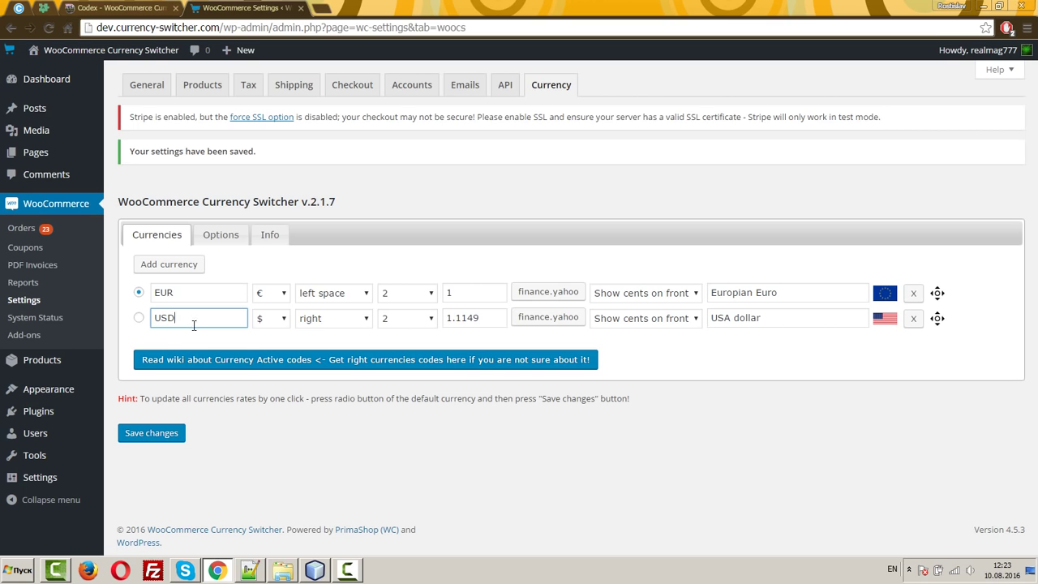
double_click(193, 321)
text(Unoted state)
key(BackSpace)
text(es)
key(ctrl+a)
text(USD)
- Look through the active ISO 4217 currency codes on the linked Wikipedia page, including GIP, and return to the currency settings
click(322, 451)
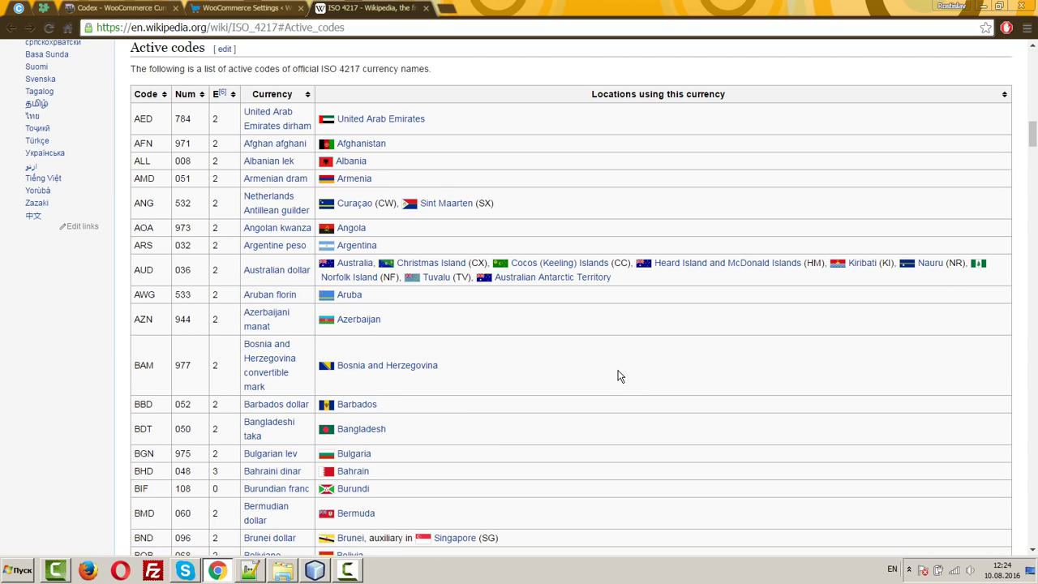
scroll(621, 369, down, 10)
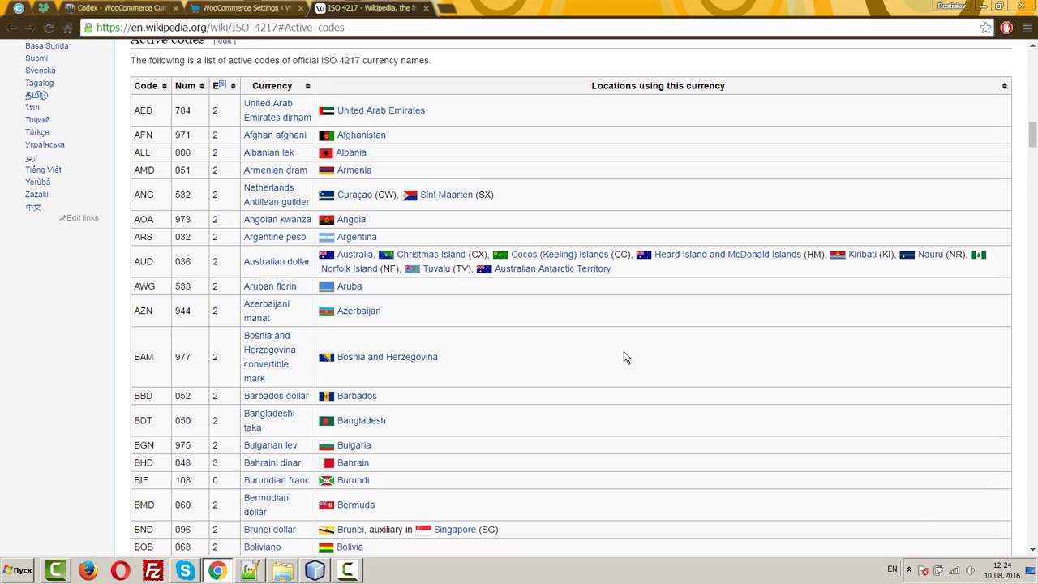
scroll(624, 357, down, 4)
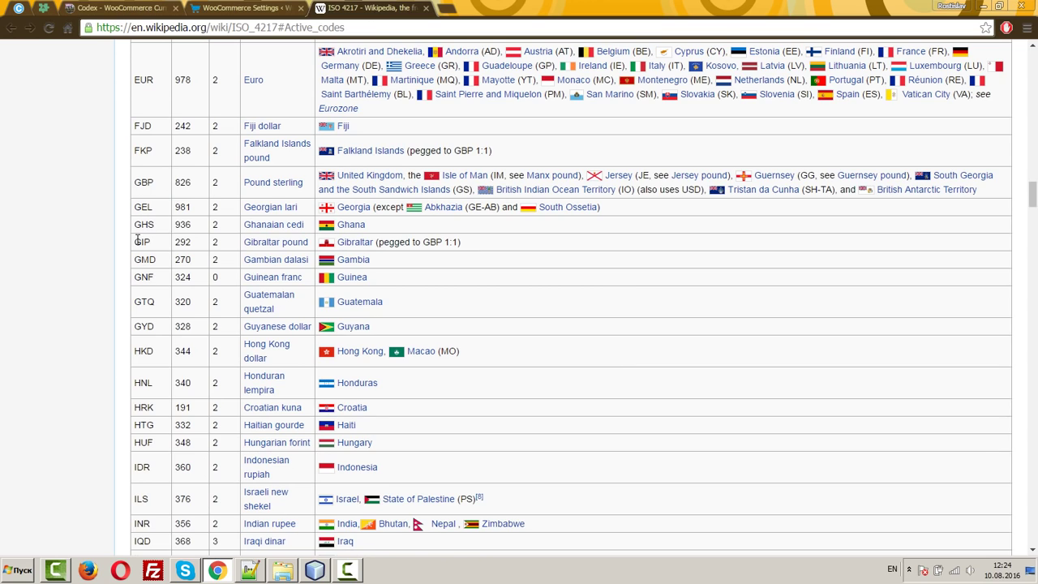
double_click(141, 241)
right_click(140, 239)
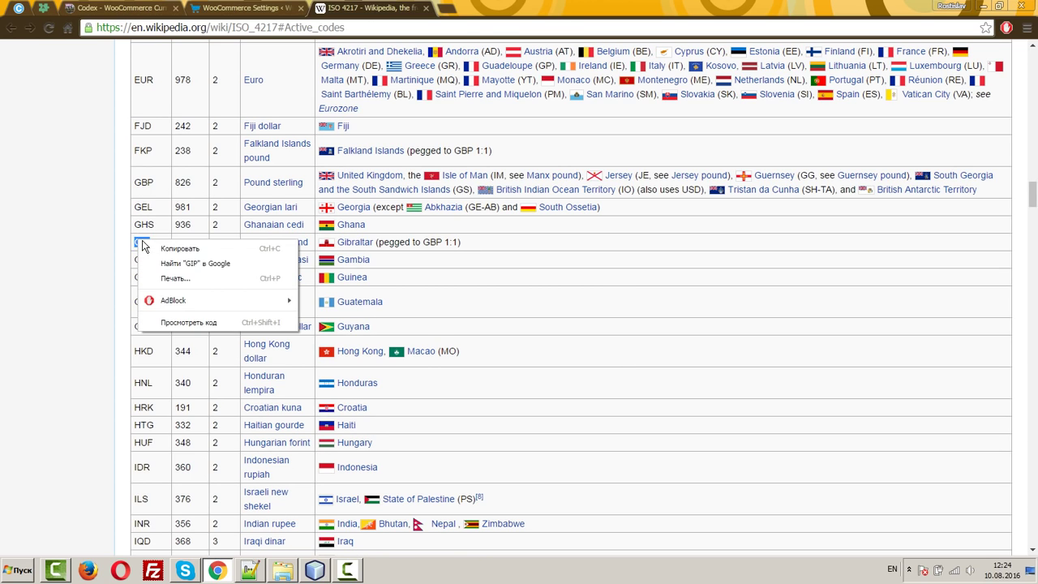
click(133, 211)
click(197, 6)
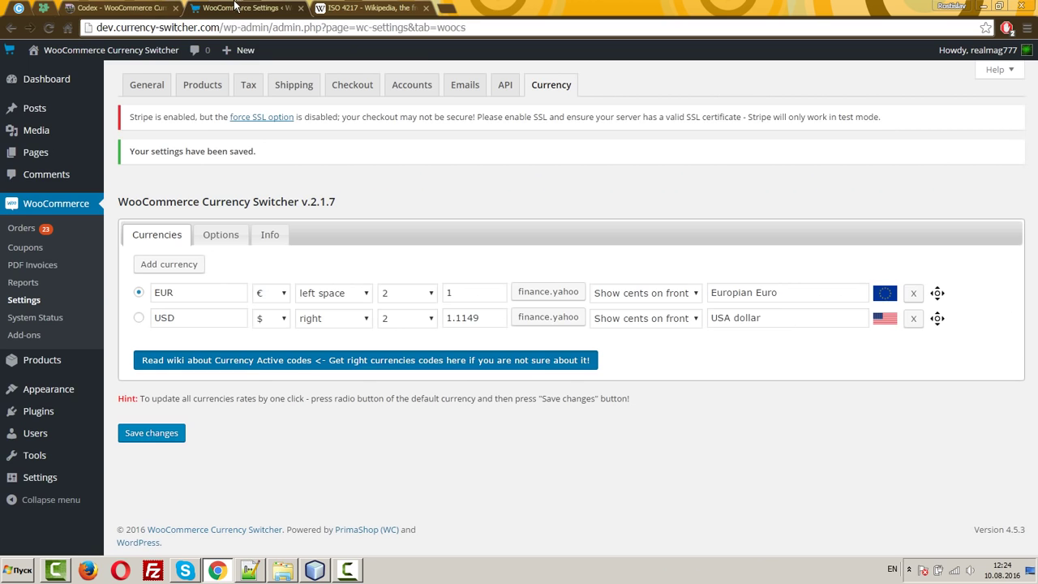
- Revisit the Wikipedia page of active ISO 4217 currency codes and return to the currency settings
click(212, 318)
click(369, 8)
scroll(753, 369, down, 3)
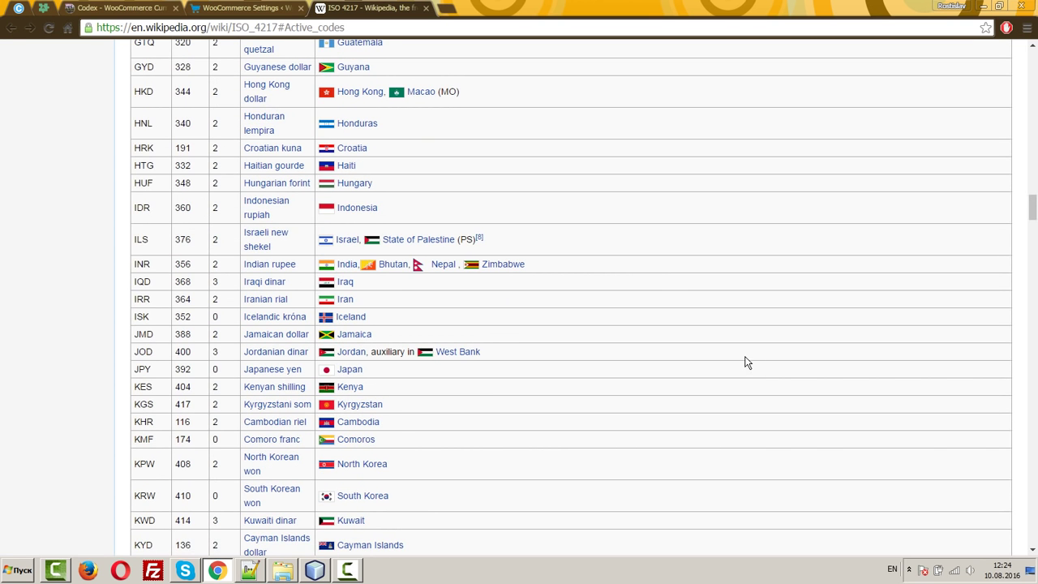
click(369, 27)
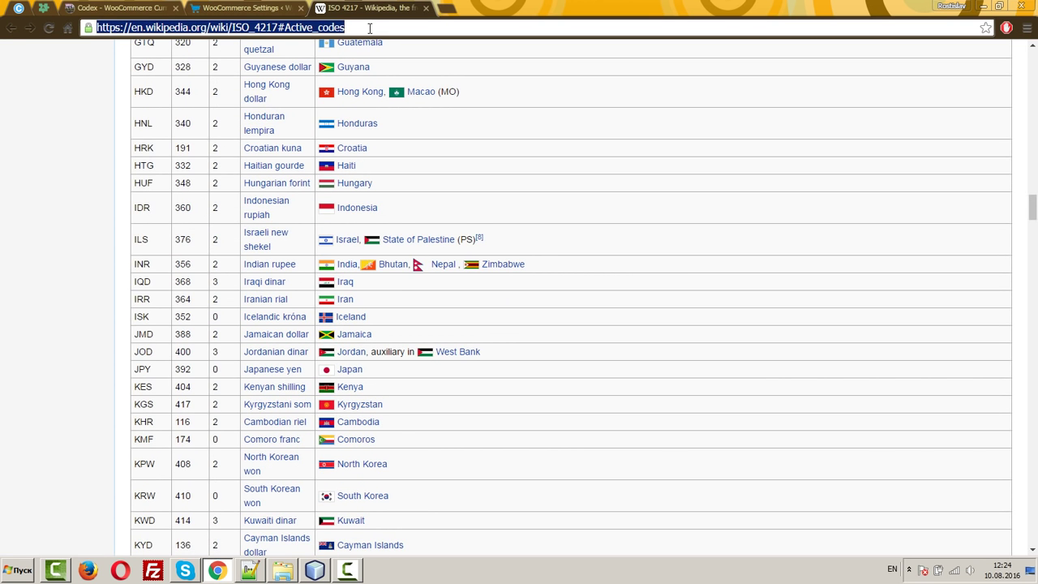
click(217, 7)
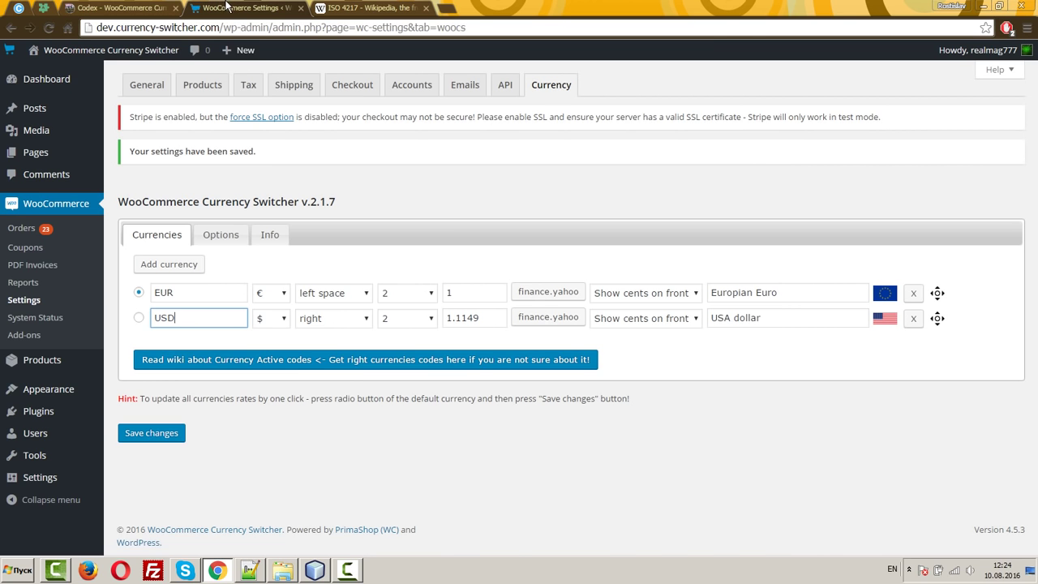
click(489, 466)
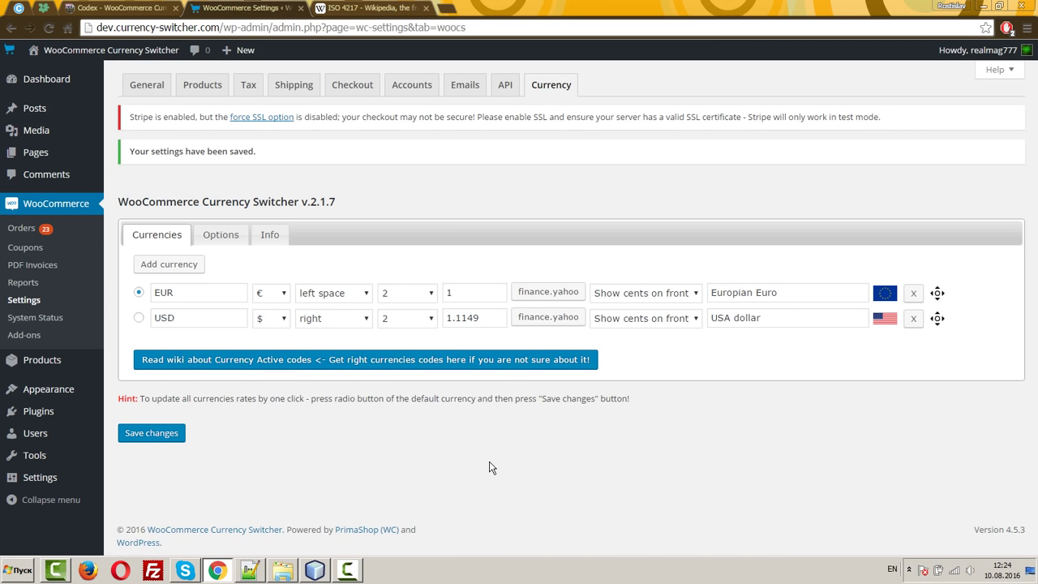
- Add a new currency row with the code GBP
click(169, 266)
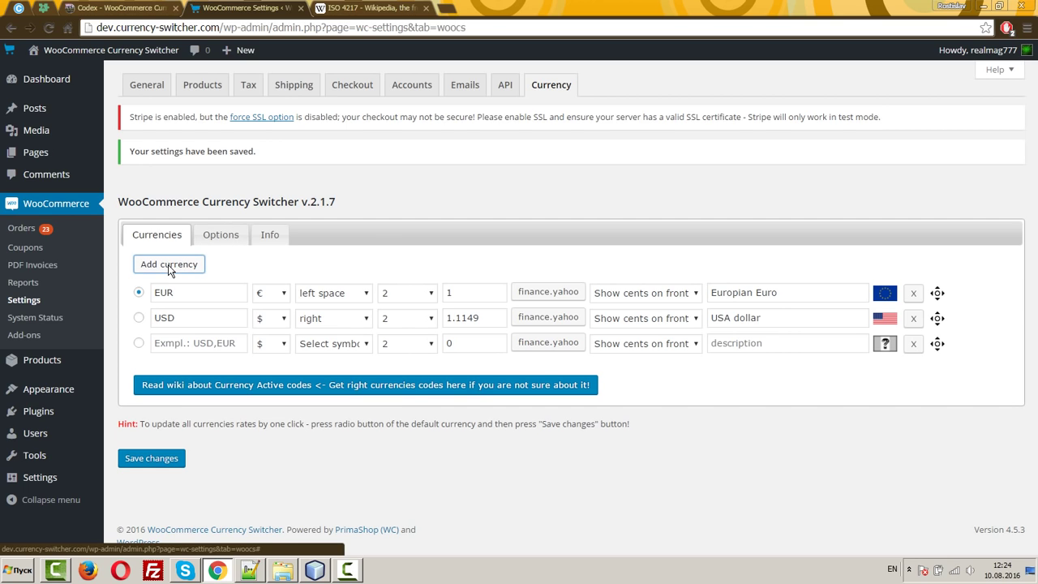
click(170, 342)
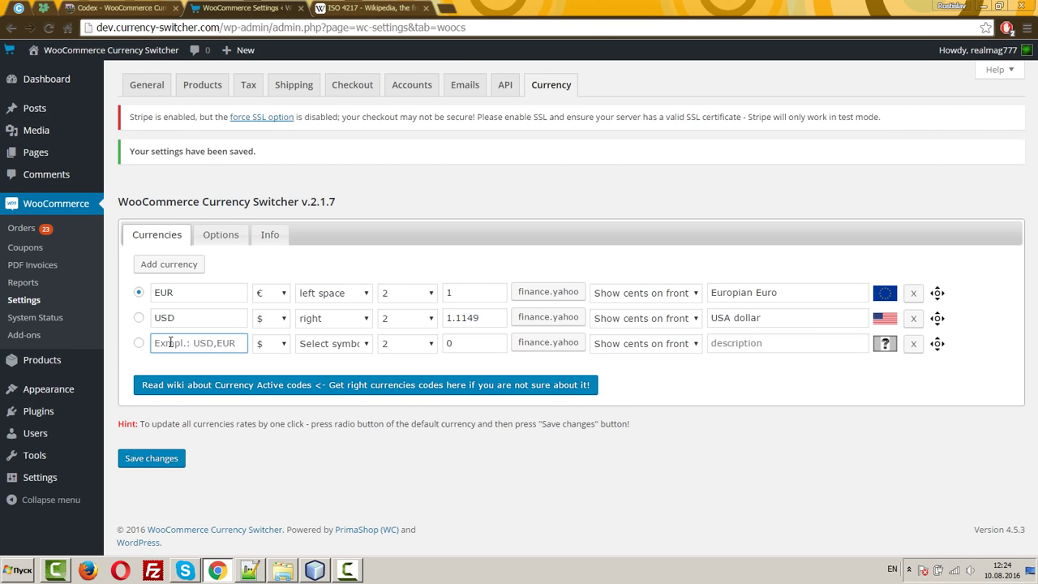
text(GB)
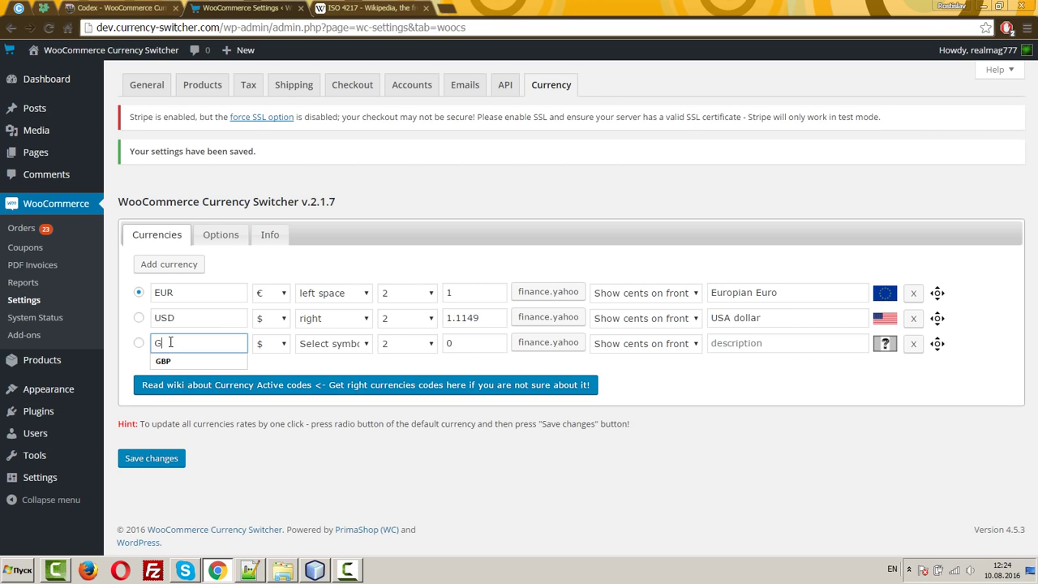
click(163, 361)
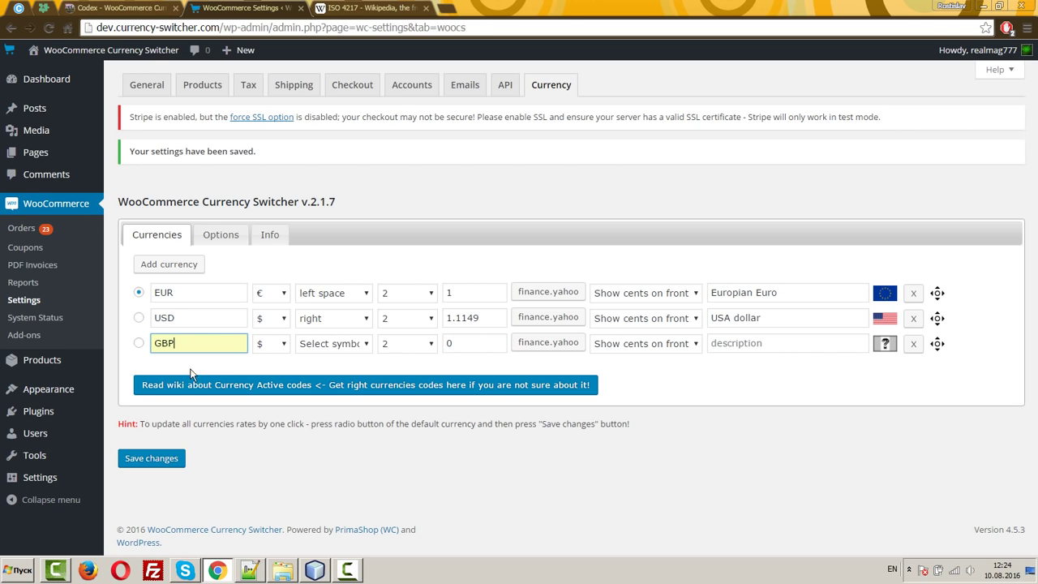
- Set the GBP row's money sign to £ and its symbol position to left space
click(271, 343)
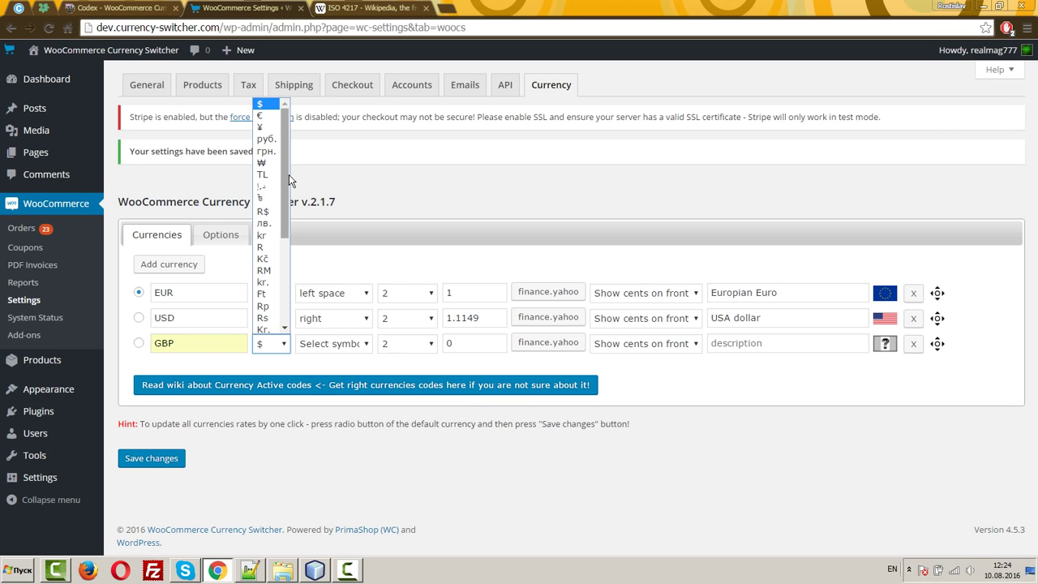
drag(284, 175, 283, 248)
click(261, 297)
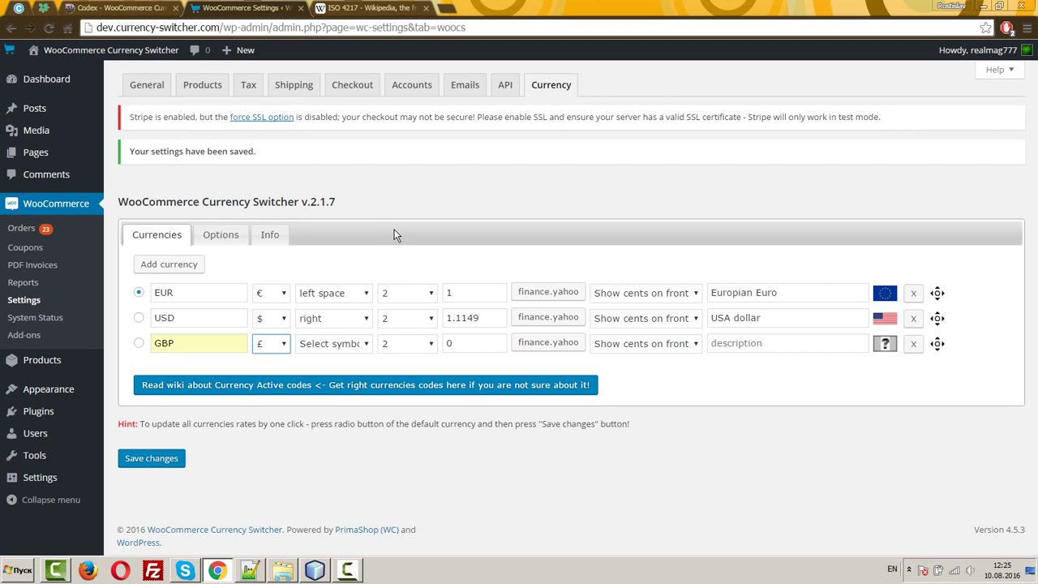
click(332, 344)
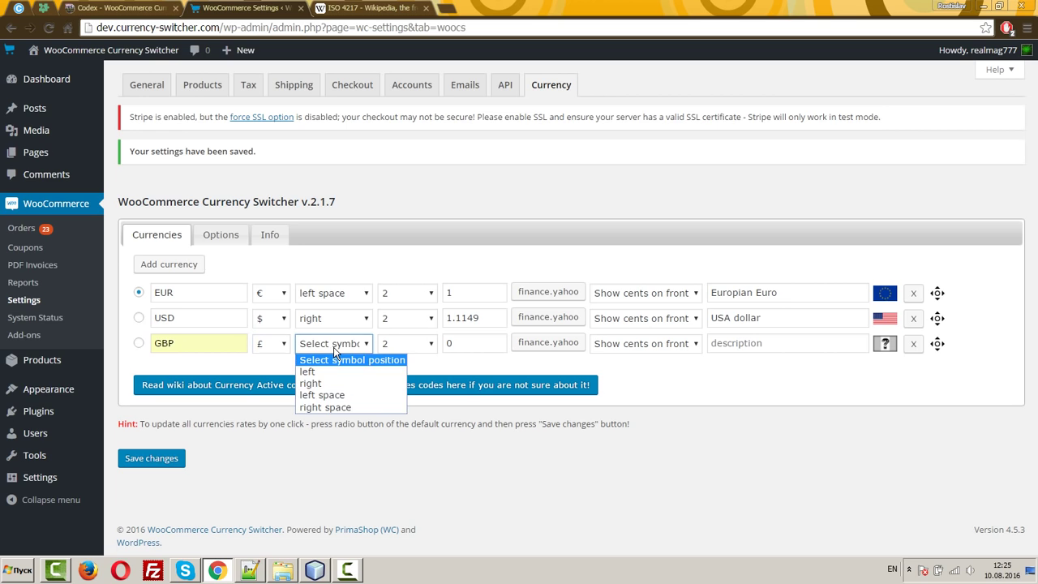
click(340, 395)
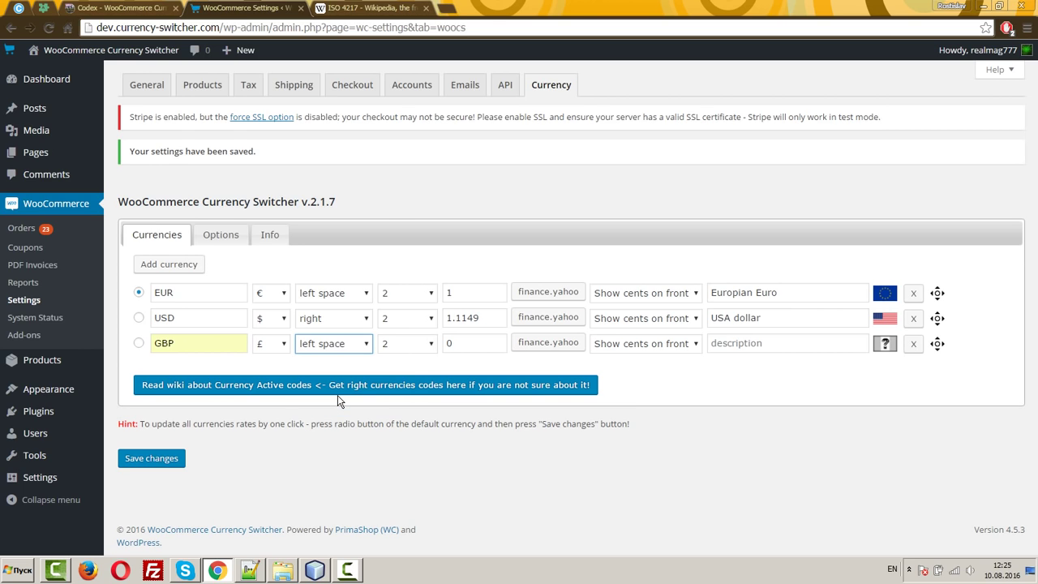
- Fetch the GBP exchange rate from finance.yahoo and set the row's description to Pound
click(401, 345)
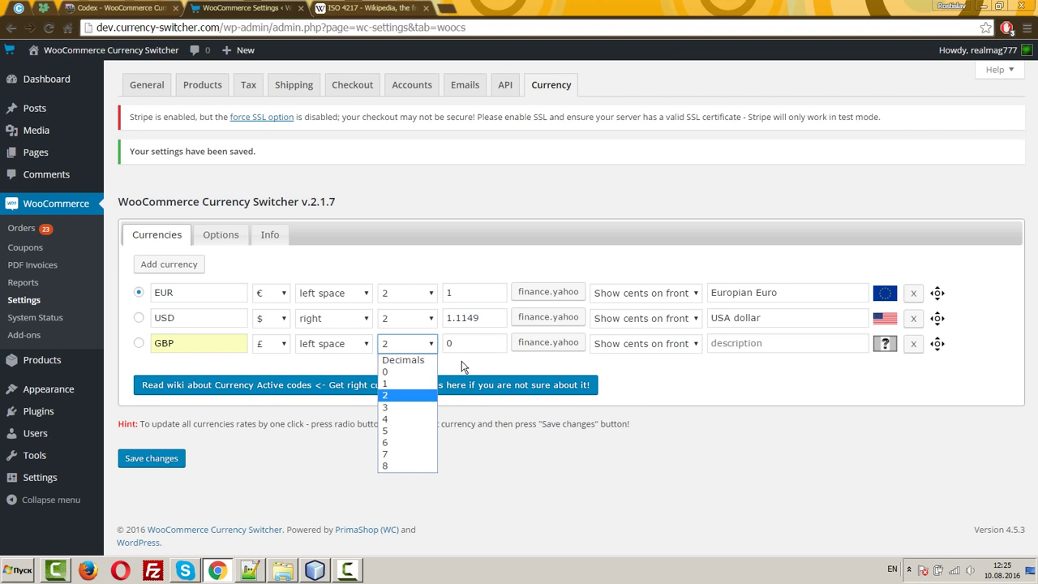
click(469, 346)
click(548, 342)
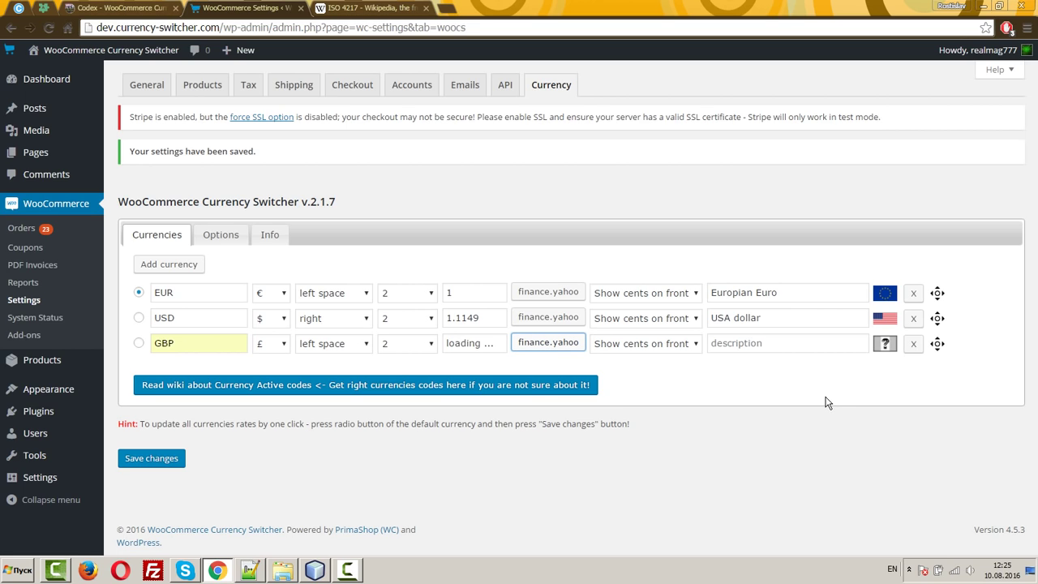
click(751, 342)
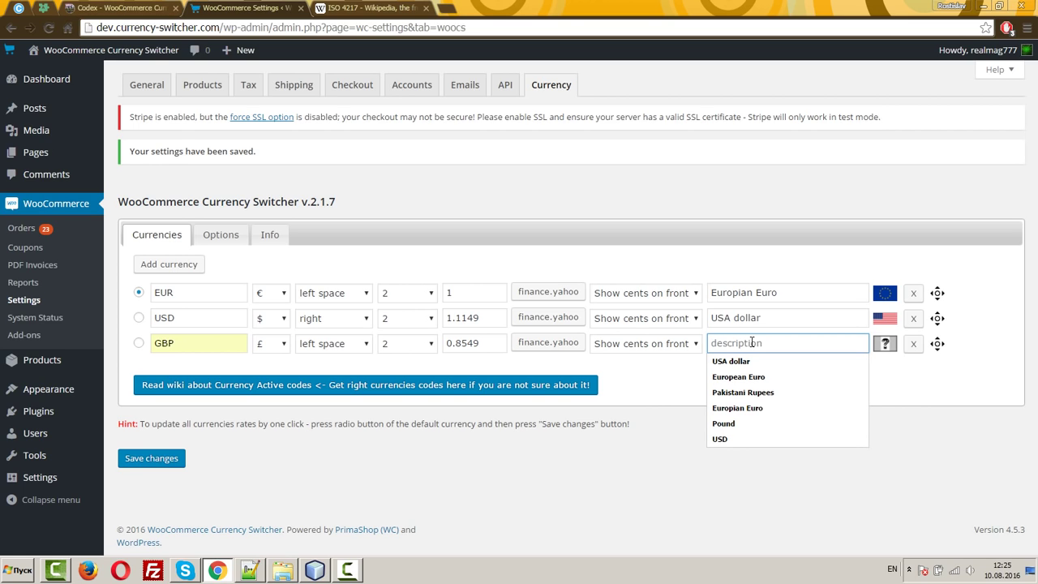
click(733, 423)
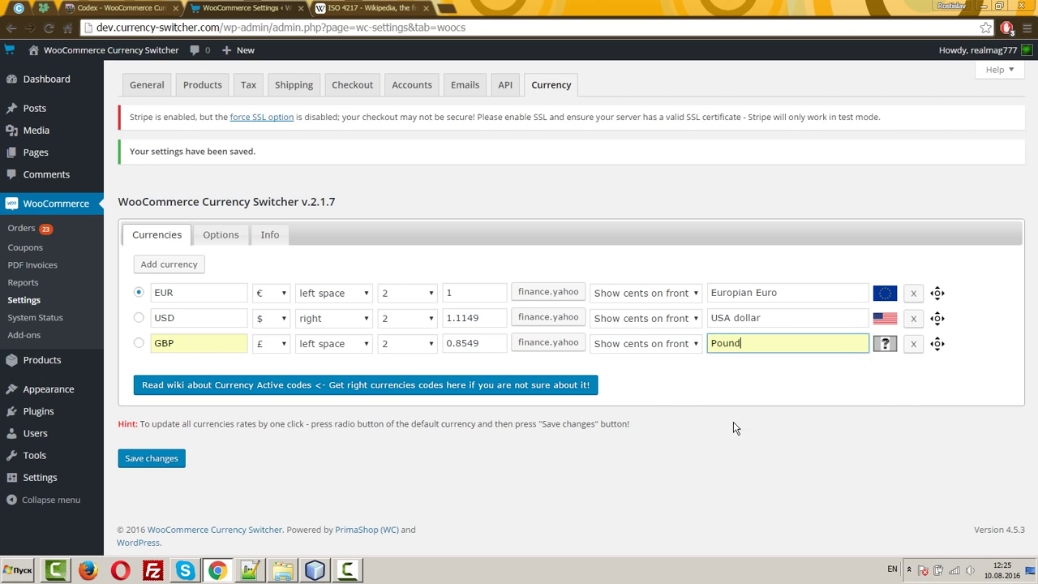
- Start choosing a flag for the GBP row and search the media library for "united"
click(884, 343)
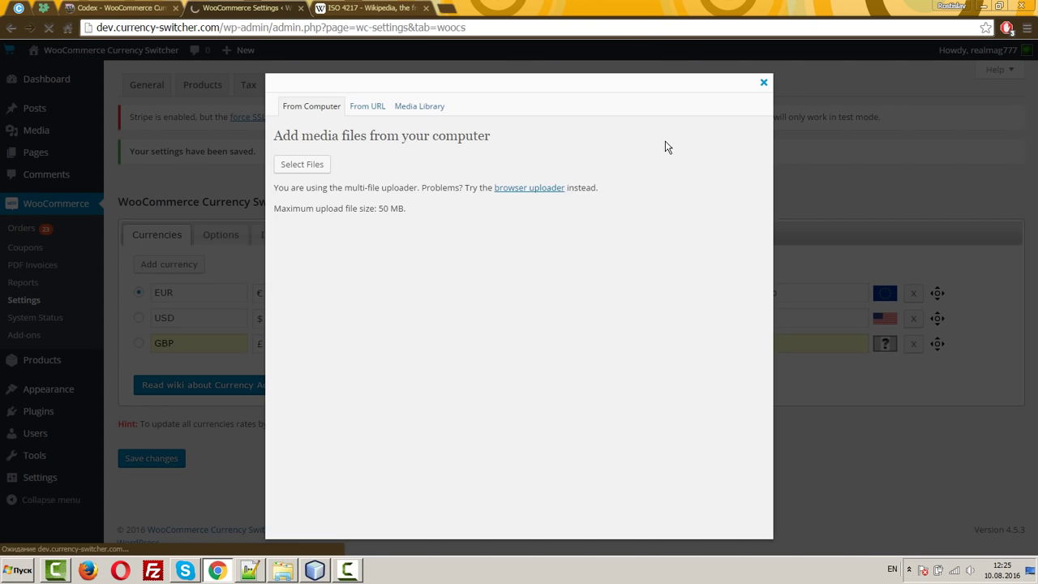
click(432, 111)
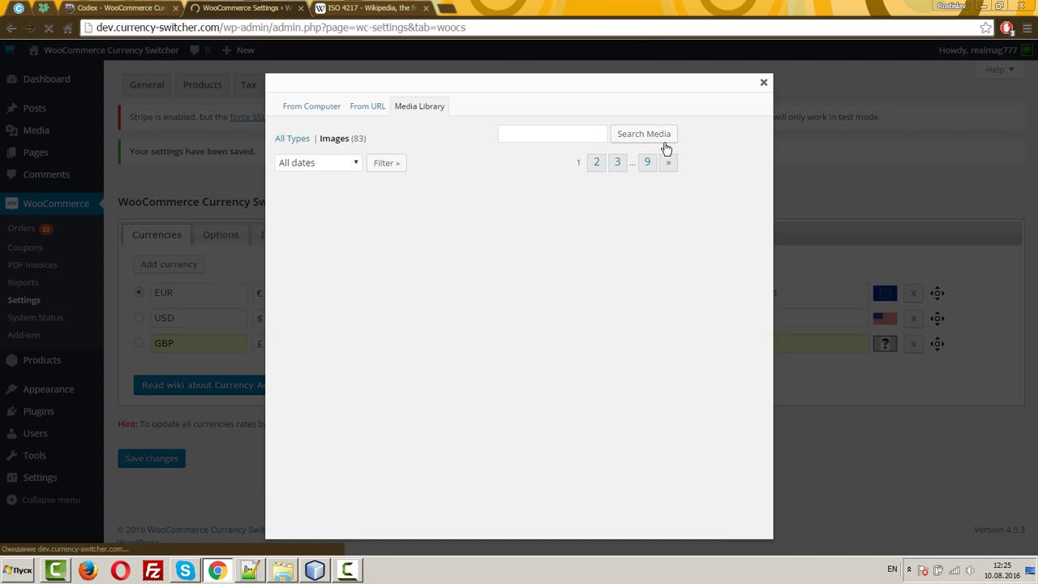
click(581, 131)
text(UNITED)
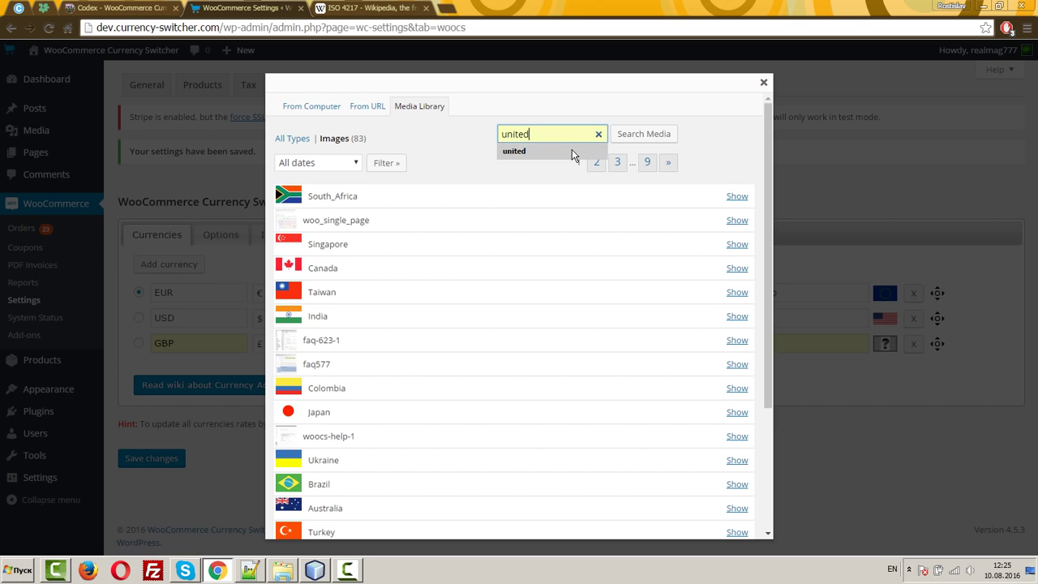
click(572, 151)
click(632, 134)
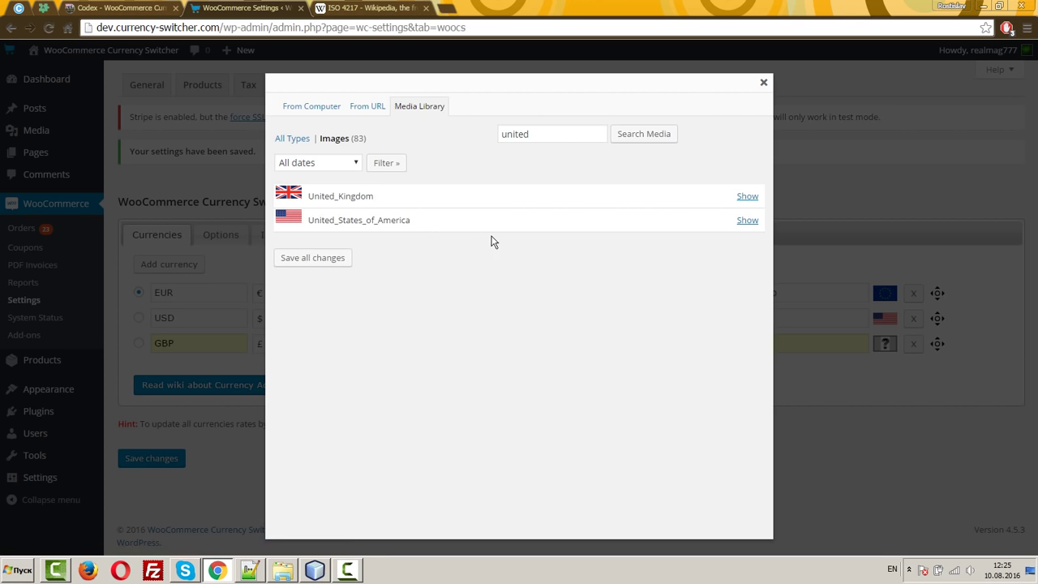
- Insert the full-size United_Kingdom image as the GBP flag and save the settings
click(743, 197)
scroll(630, 266, down, 5)
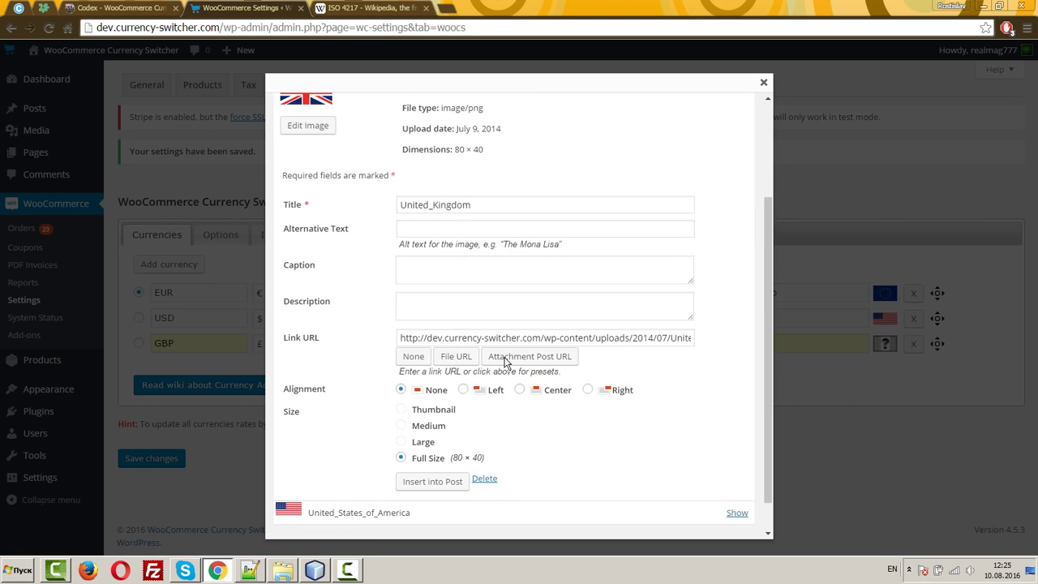
click(430, 446)
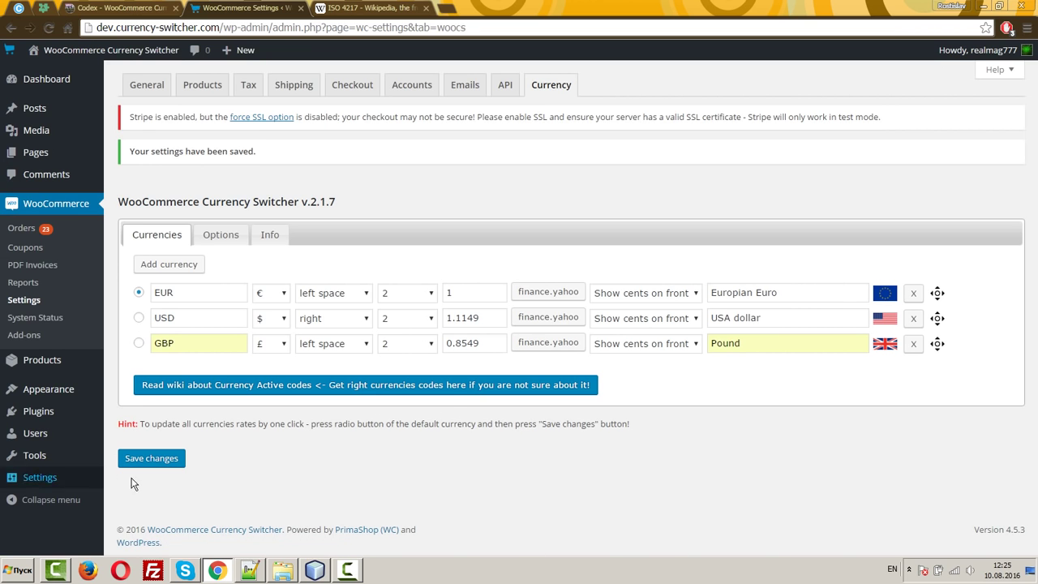
click(146, 461)
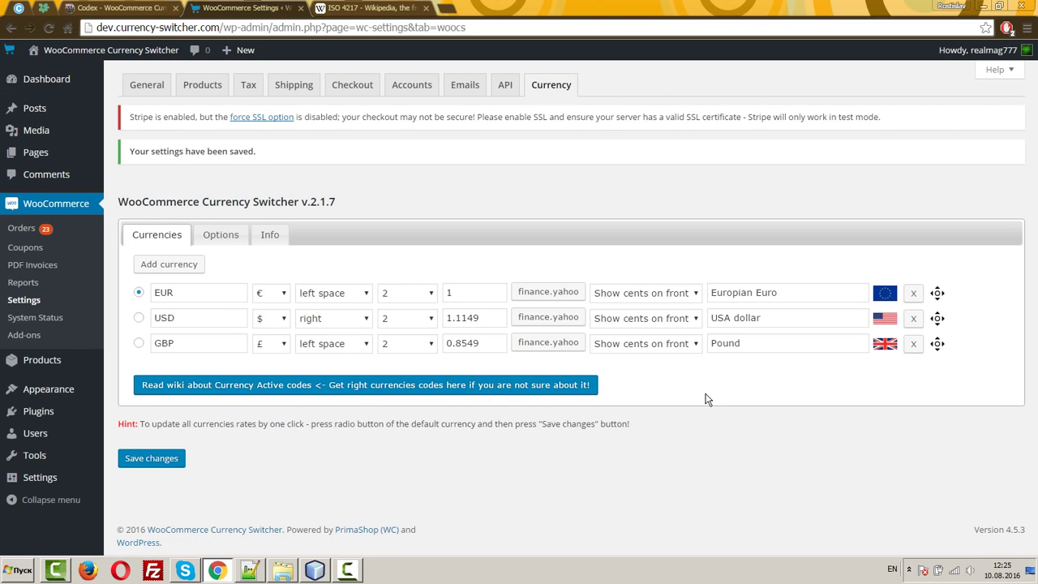
- Add three blank currency rows below GBP and delete all three again
click(193, 268)
click(192, 268)
click(193, 268)
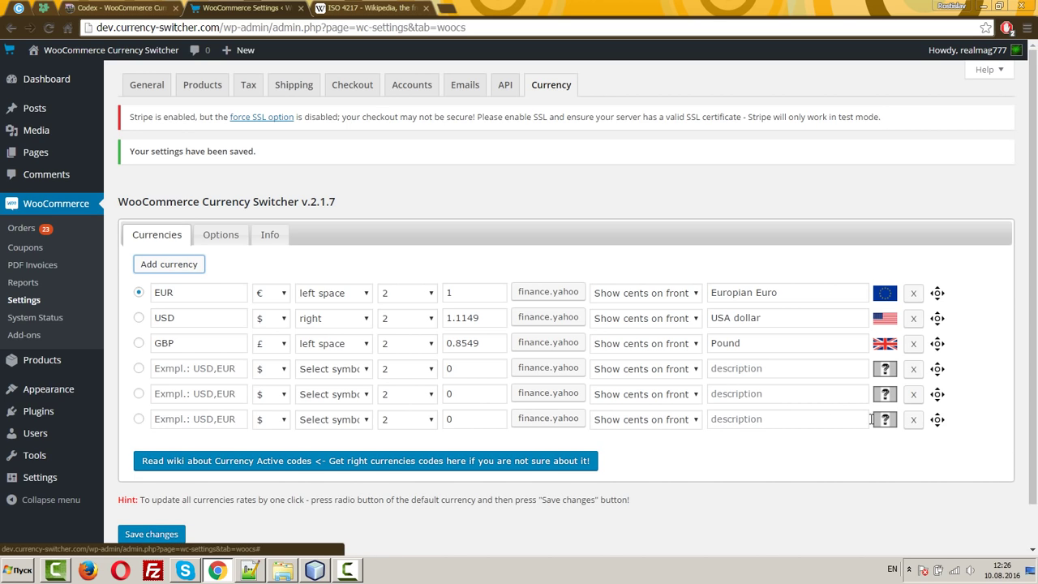
click(914, 420)
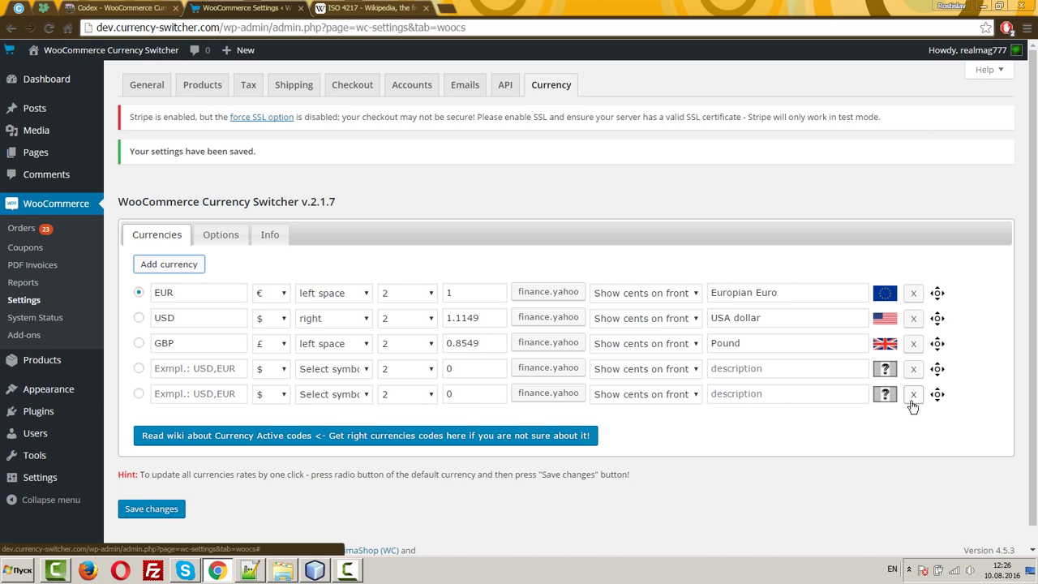
click(913, 394)
click(913, 369)
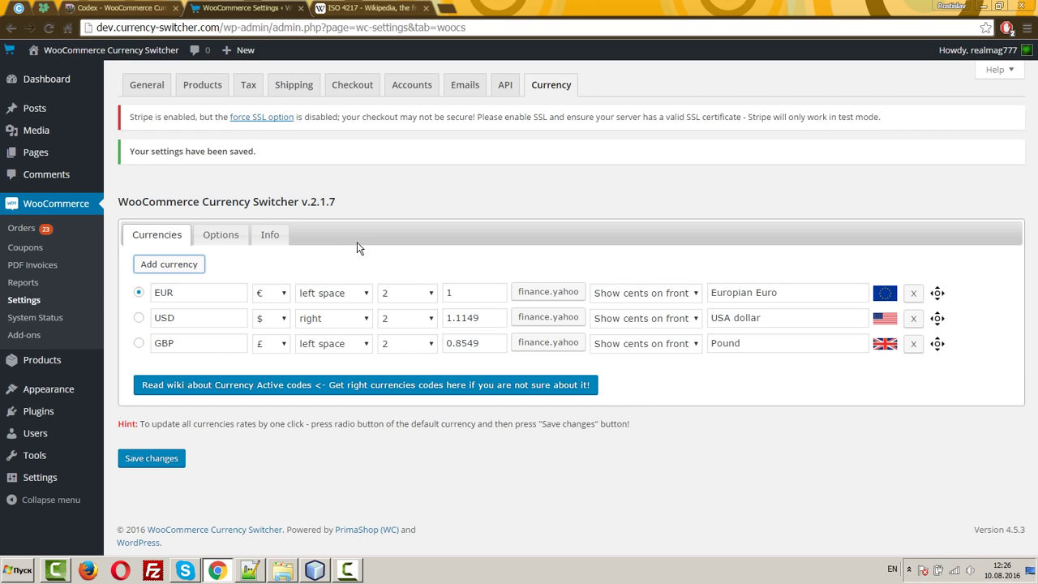
- Review the Drop-down view choices in the plugin options, and go back to the flags in the currency list
click(217, 236)
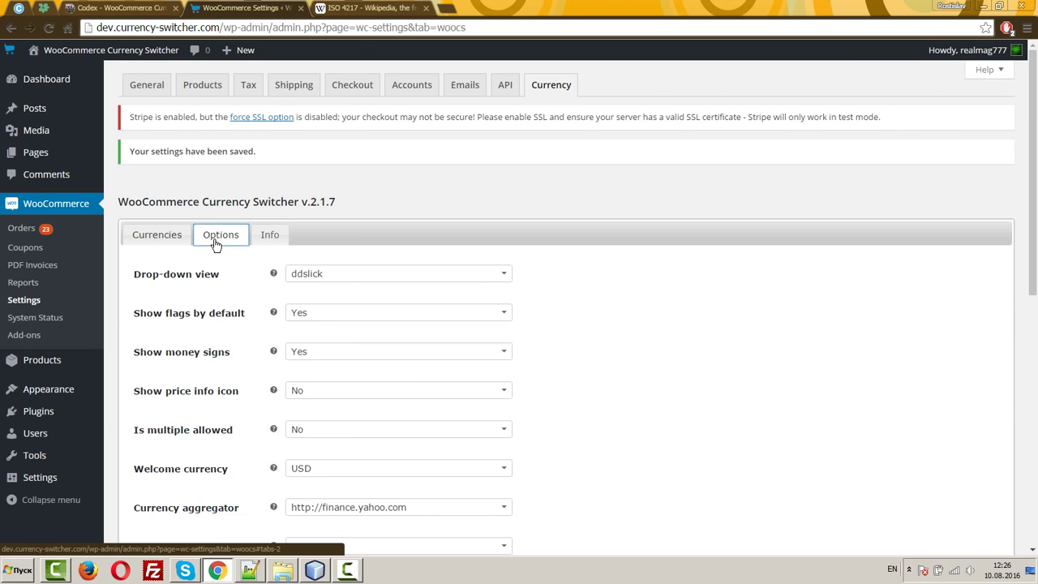
scroll(218, 235, down, 2)
click(329, 149)
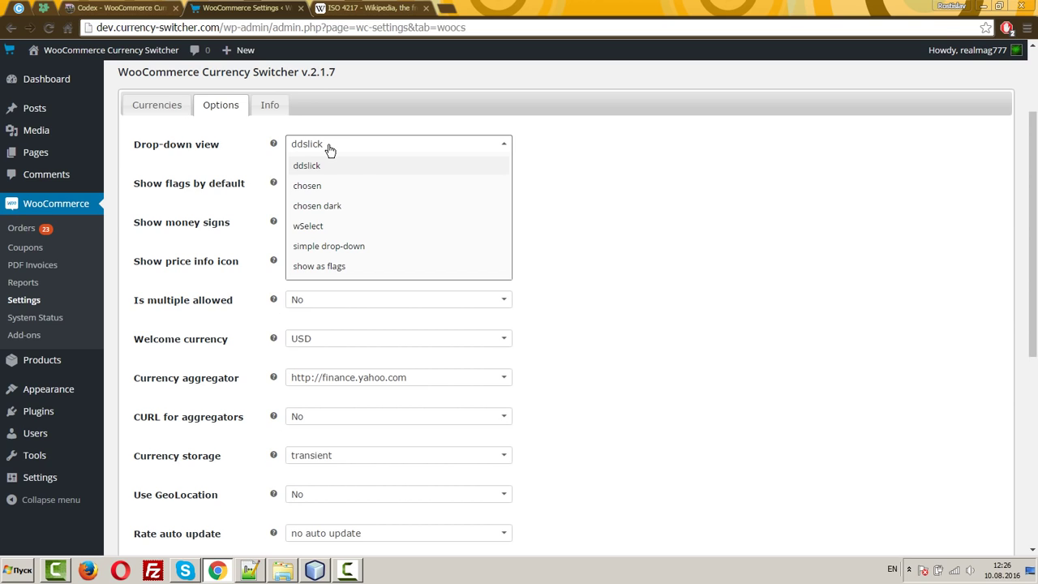
click(577, 190)
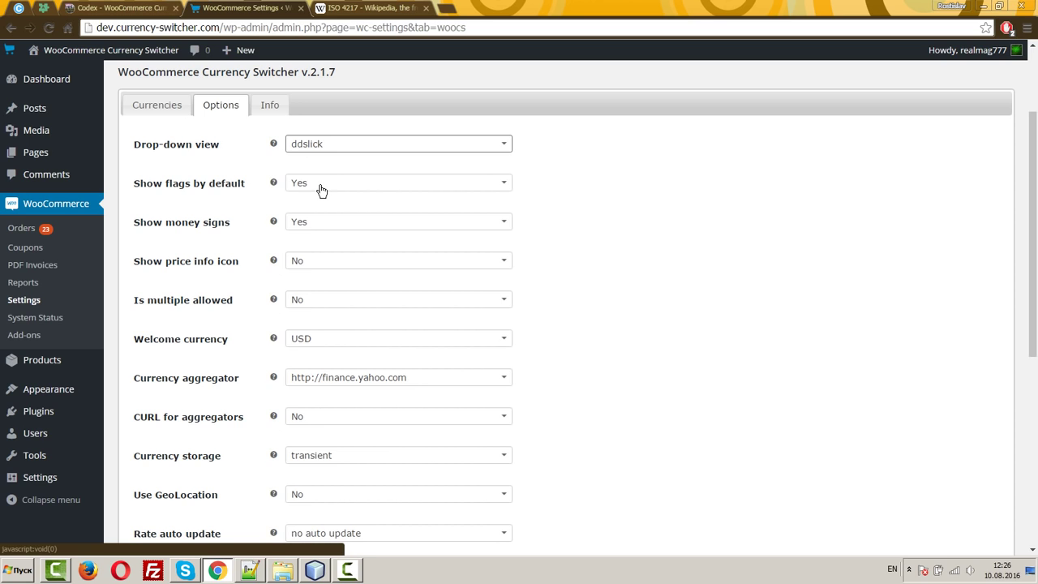
click(160, 110)
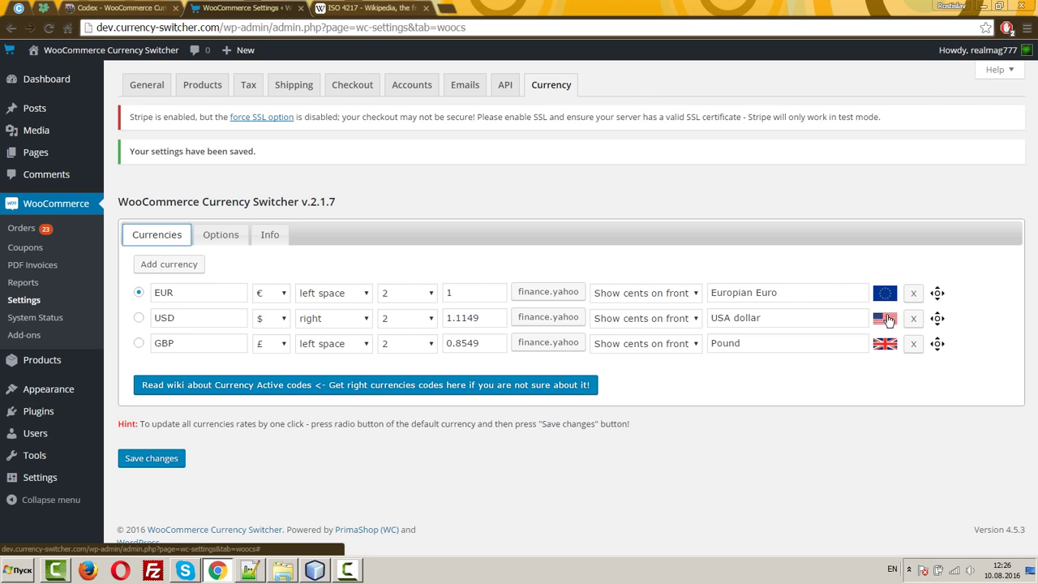
- Review the Show money signs choices in the plugin options, and go back to the symbols in the currency list
click(226, 235)
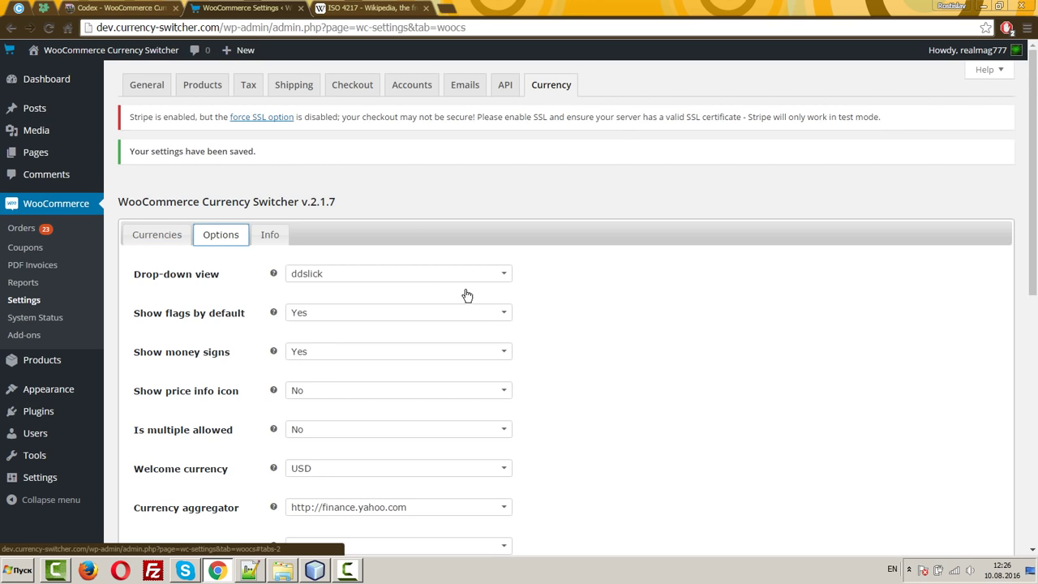
click(367, 227)
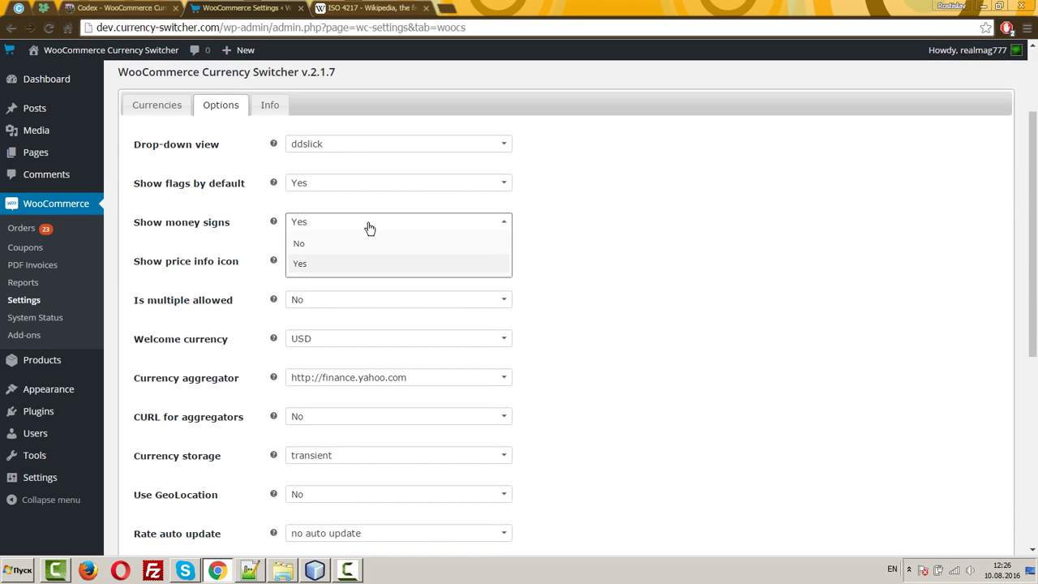
click(166, 102)
click(162, 104)
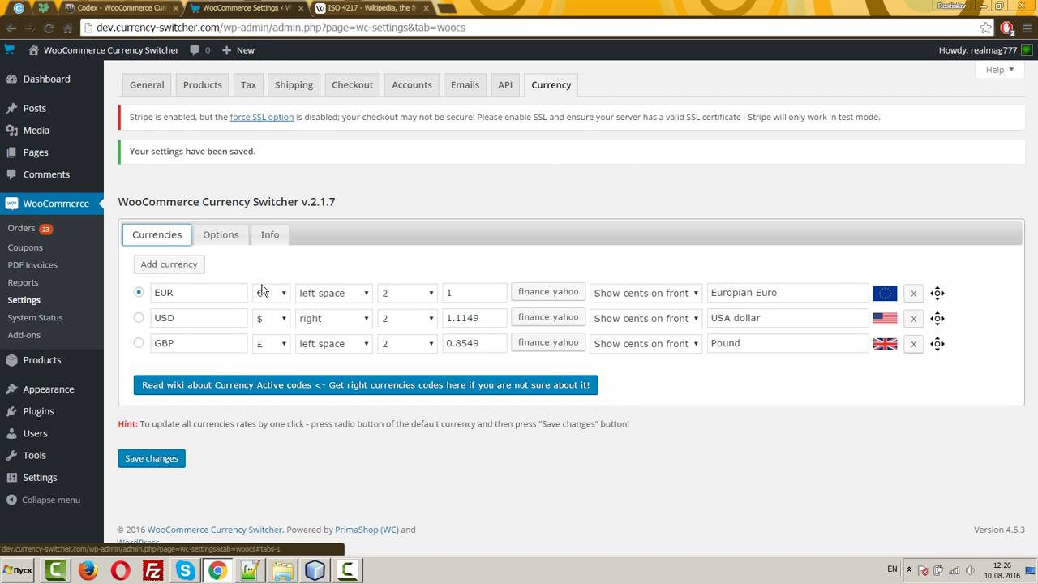
- Set Show price info icon to Yes in the plugin options and save the settings
click(221, 234)
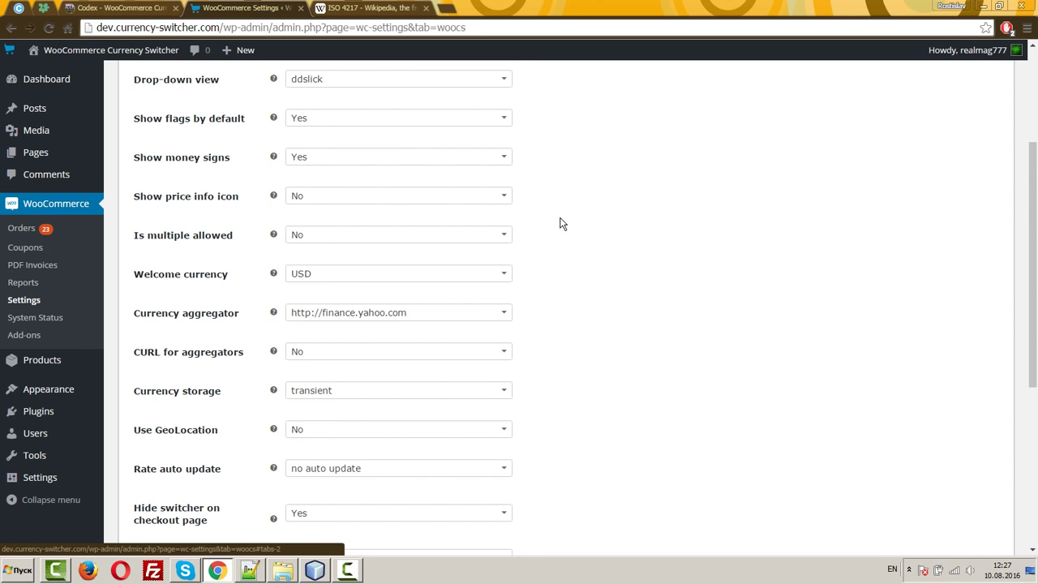
scroll(581, 233, down, 1)
click(310, 131)
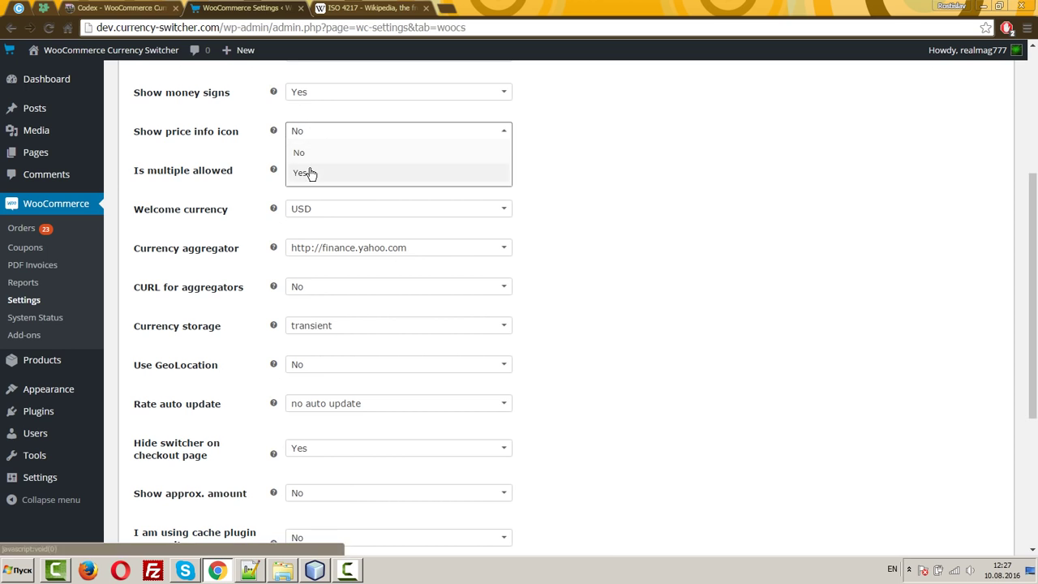
click(308, 170)
scroll(608, 259, down, 4)
click(146, 496)
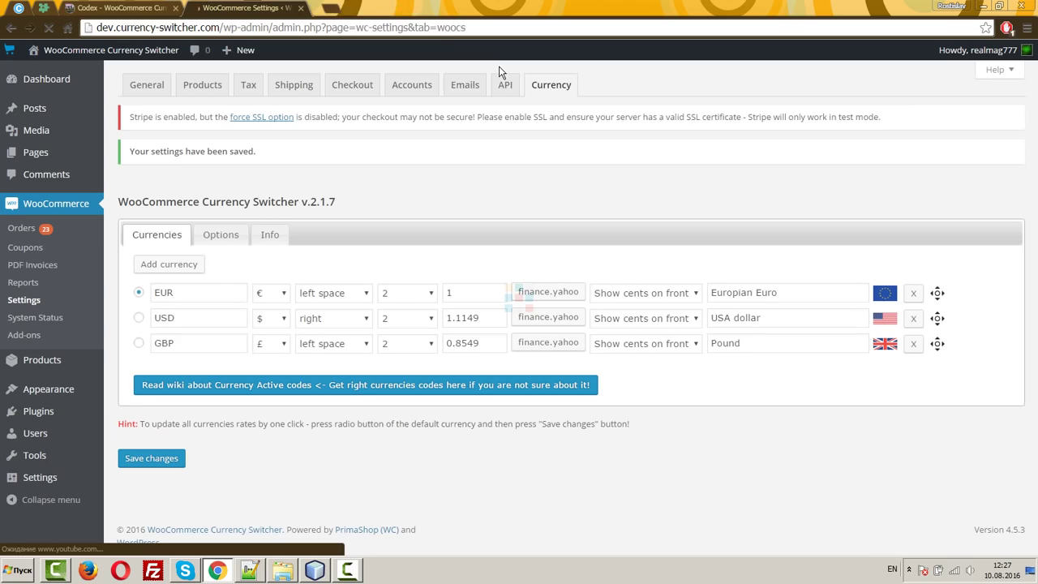
- Open the shop front in a separate tab and examine the price info icons of the first row of products
click(65, 75)
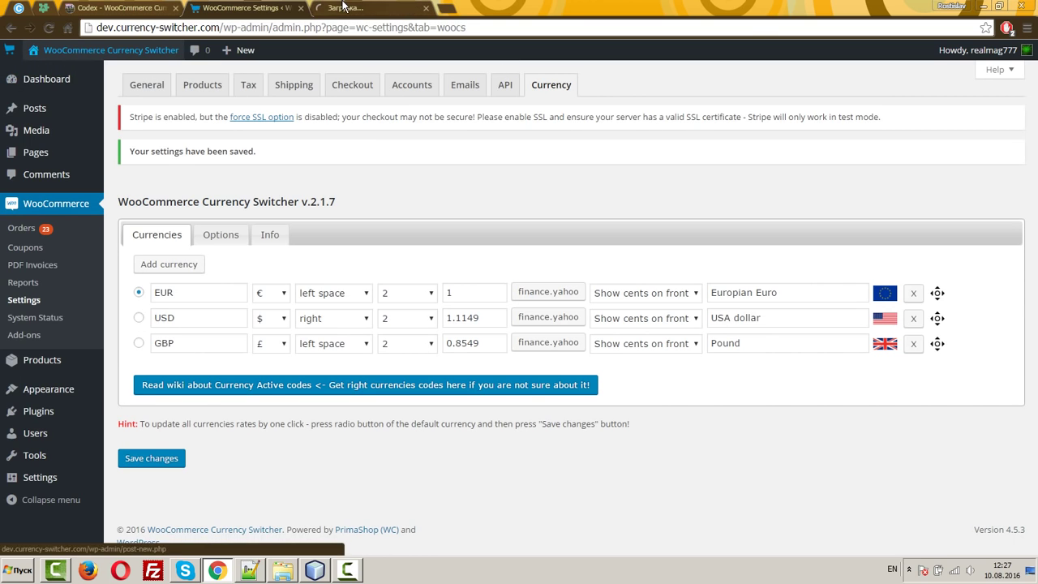
scroll(888, 377, down, 3)
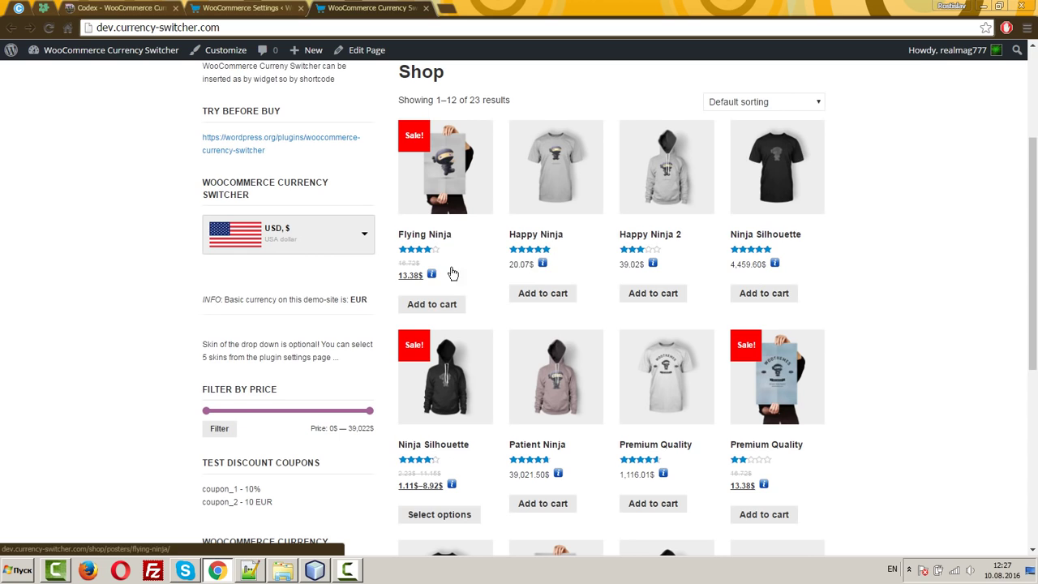
mouse_move(428, 280)
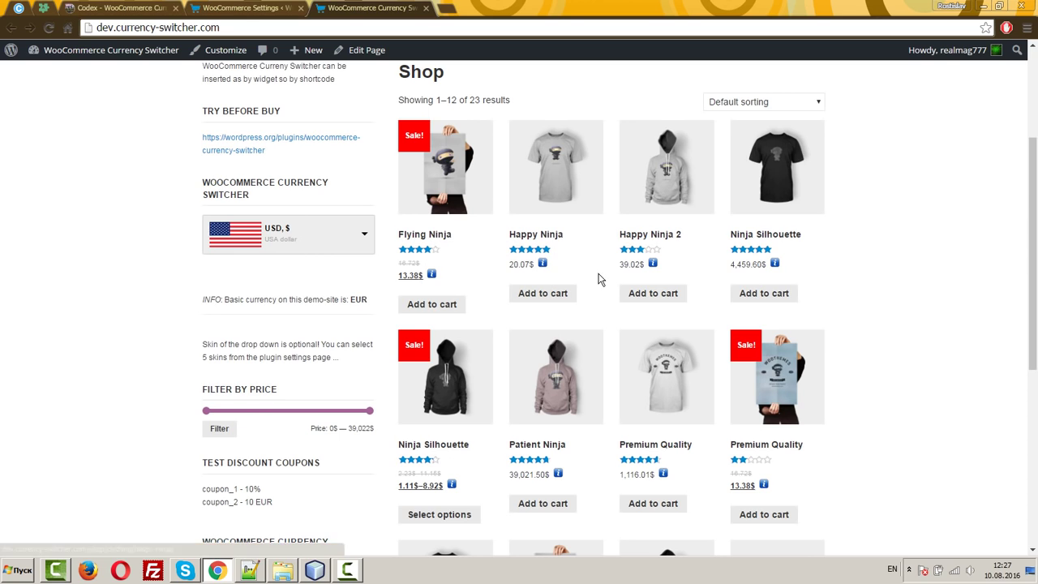
mouse_move(542, 264)
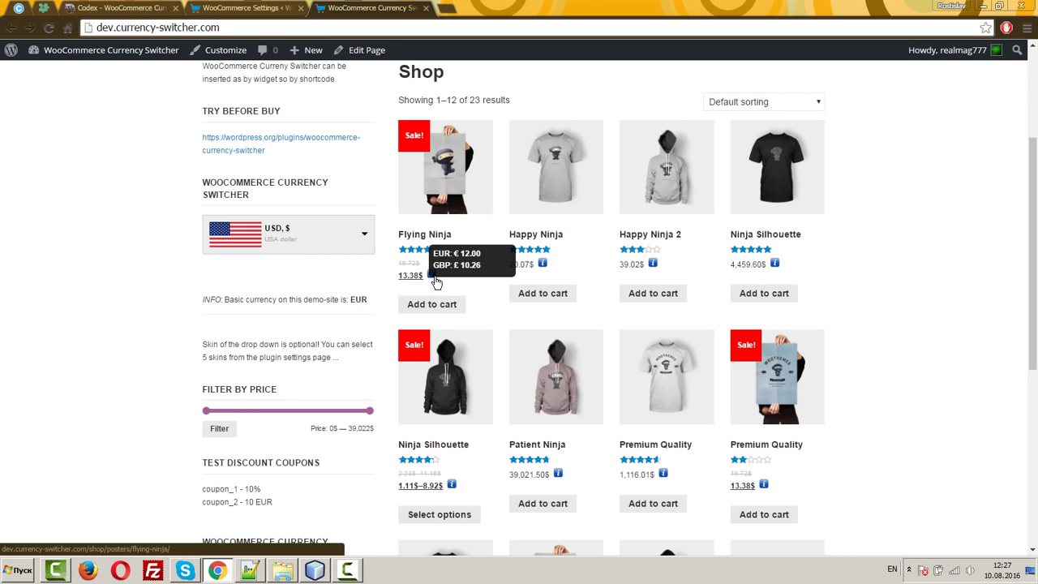
mouse_move(662, 266)
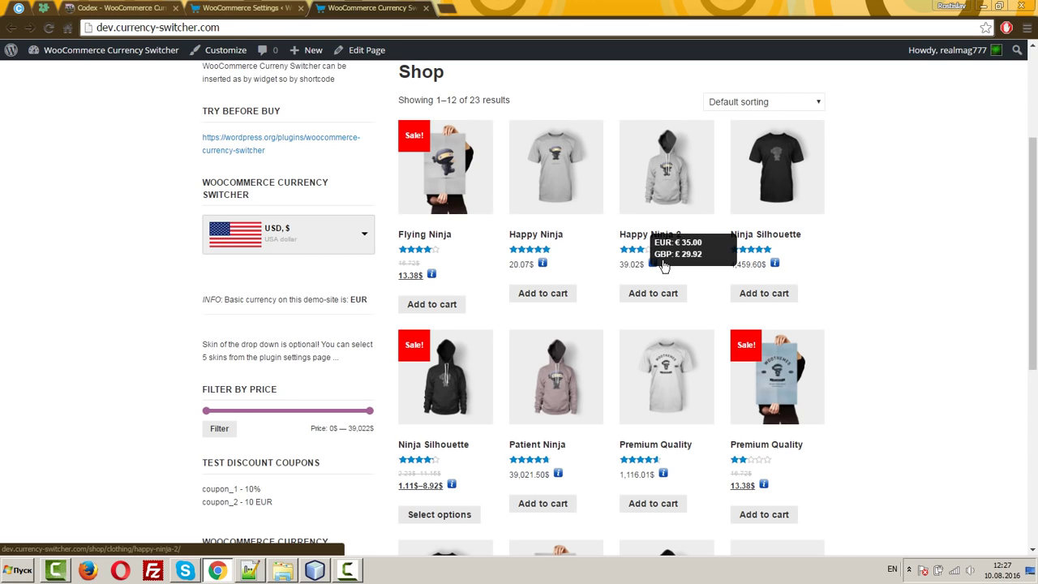
mouse_move(783, 268)
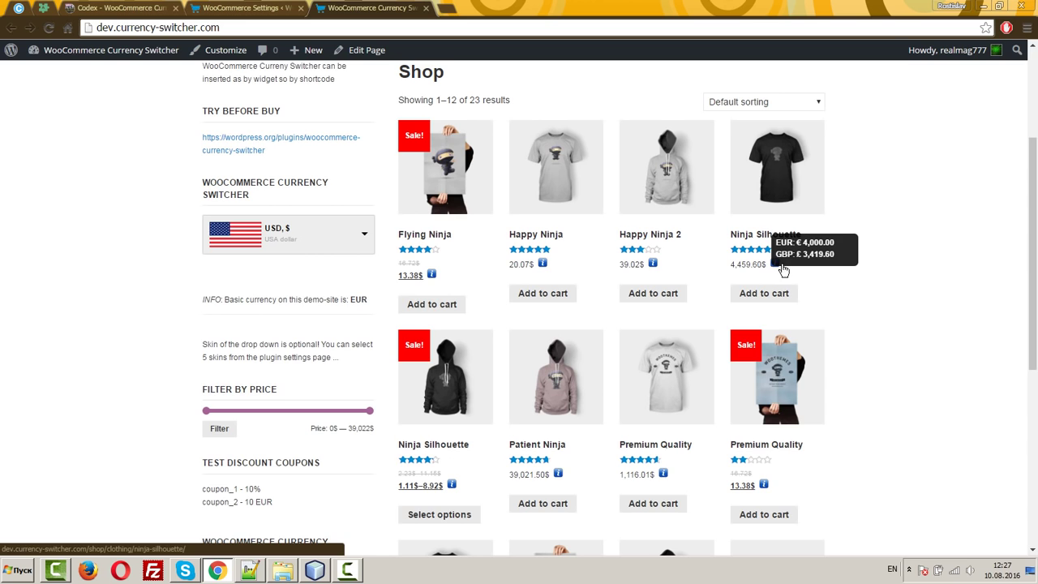
- Review the Is multiple allowed choices and help text in the plugin options, and look back at the currency list
key(ctrl+shift+Tab)
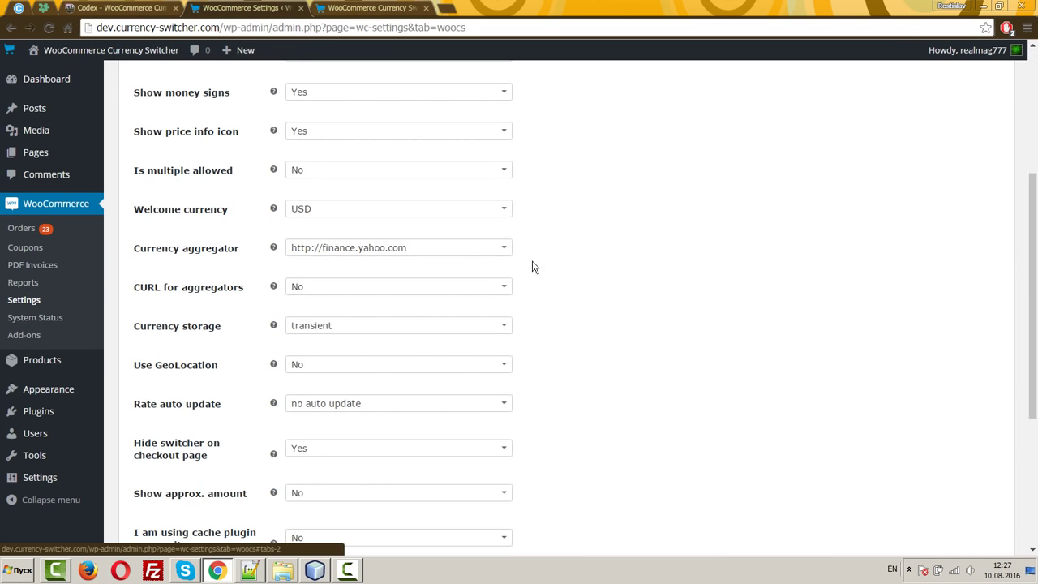
click(331, 171)
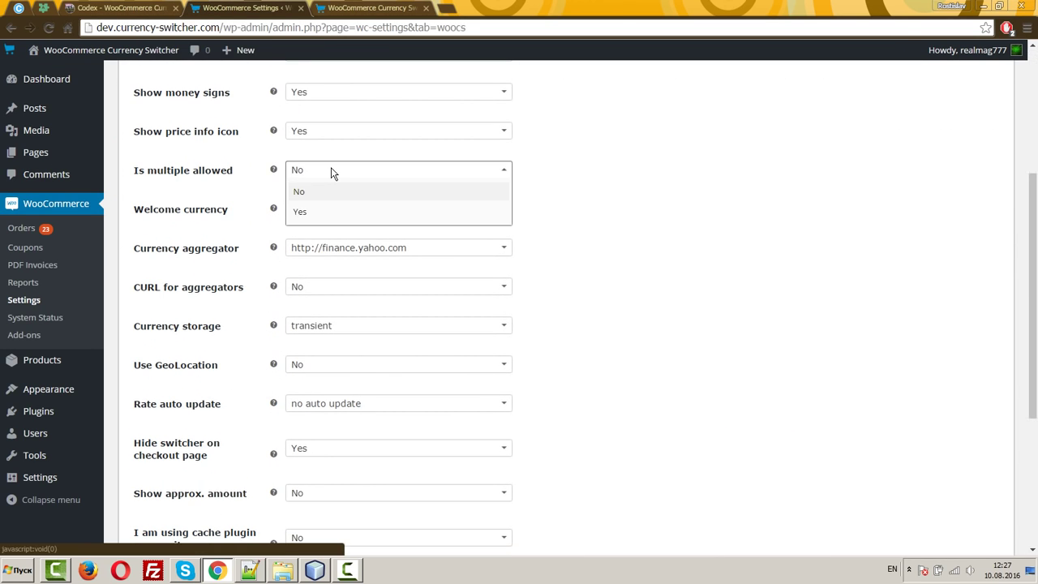
click(633, 195)
mouse_move(274, 168)
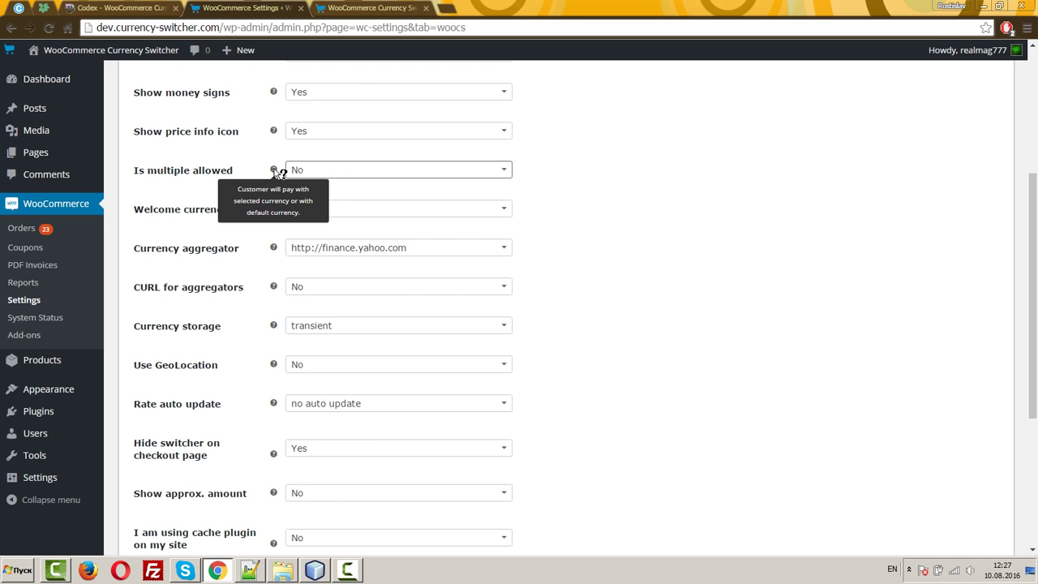
scroll(574, 223, up, 4)
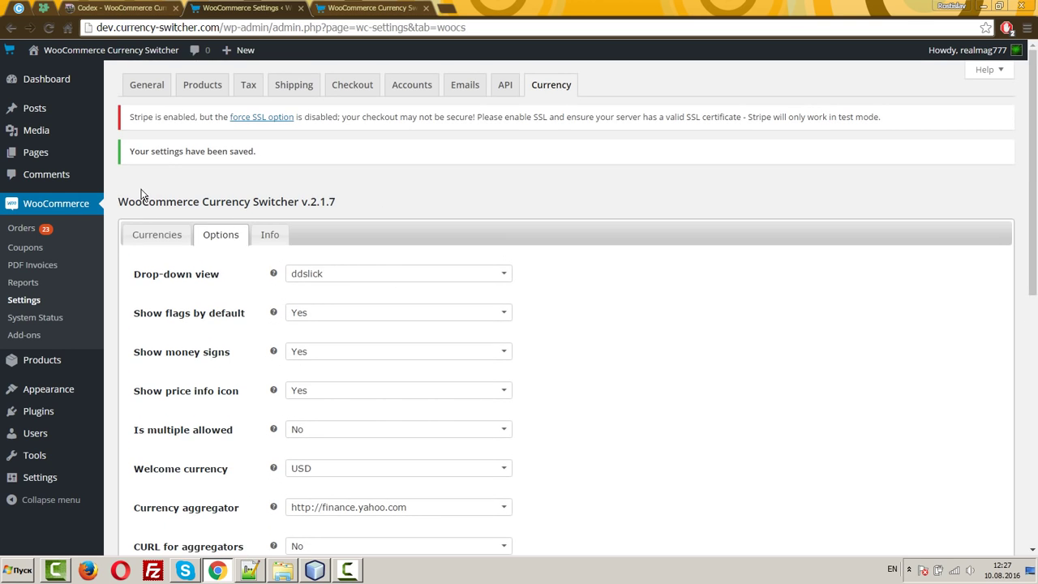
click(168, 240)
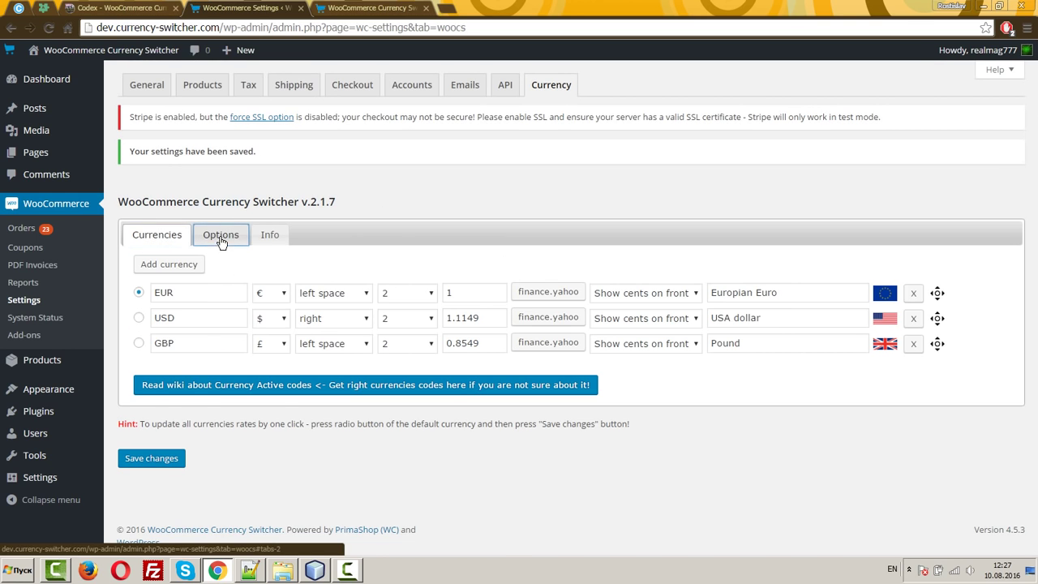
click(219, 237)
scroll(498, 342, down, 1)
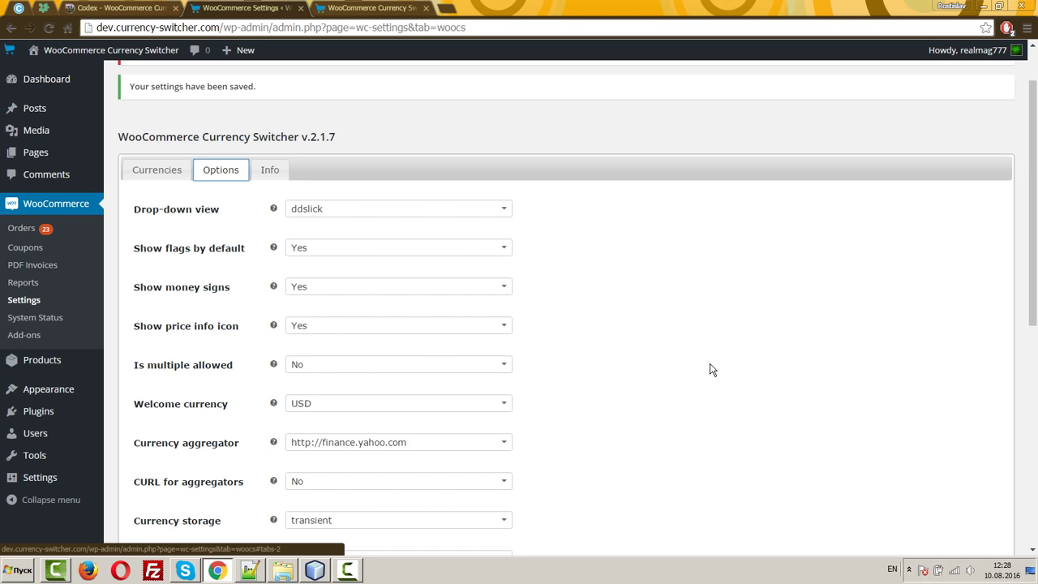
click(172, 171)
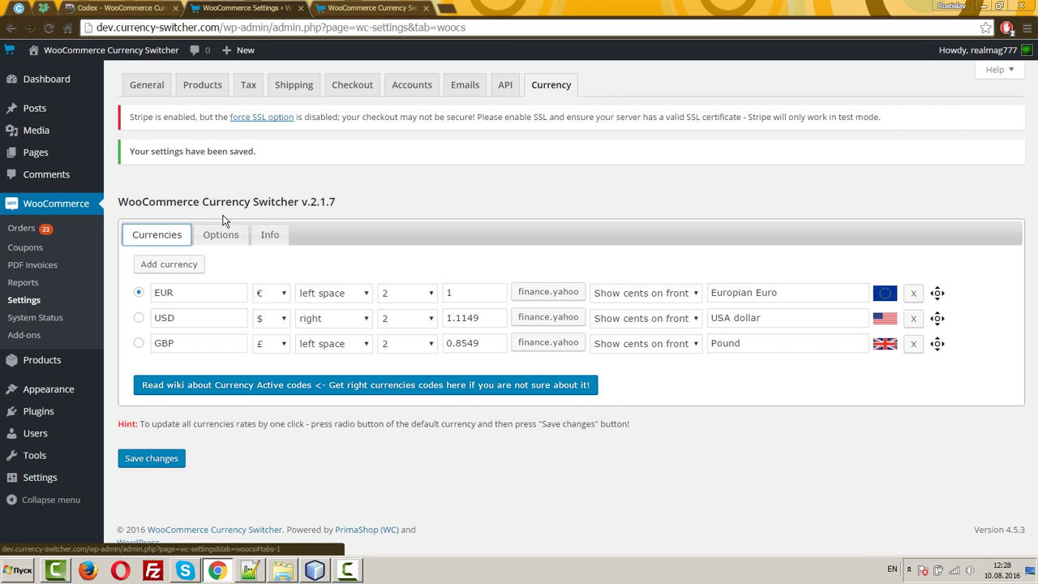
- Set Is multiple allowed to Yes in the plugin options
click(223, 236)
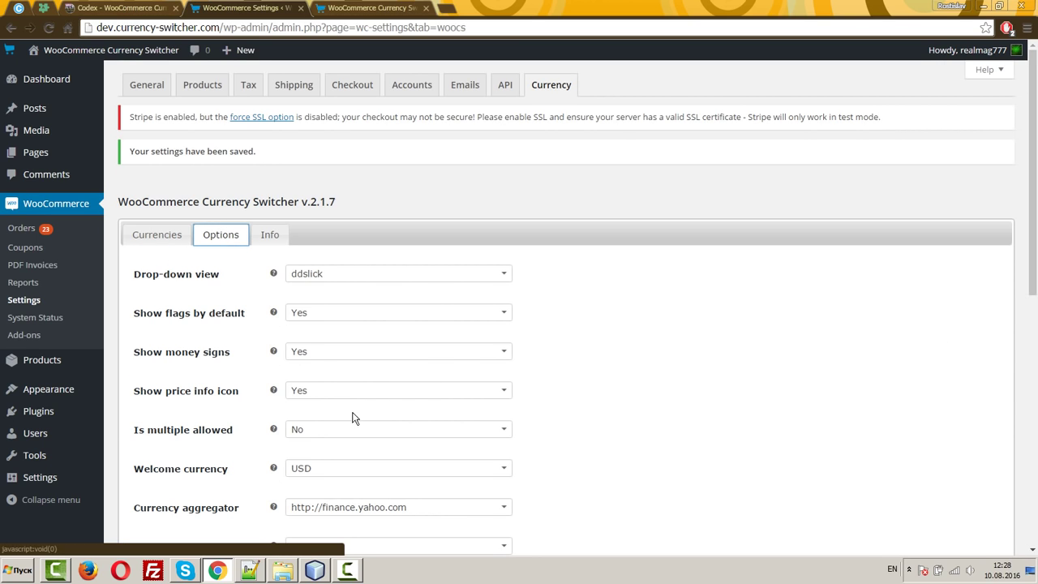
click(330, 436)
click(322, 474)
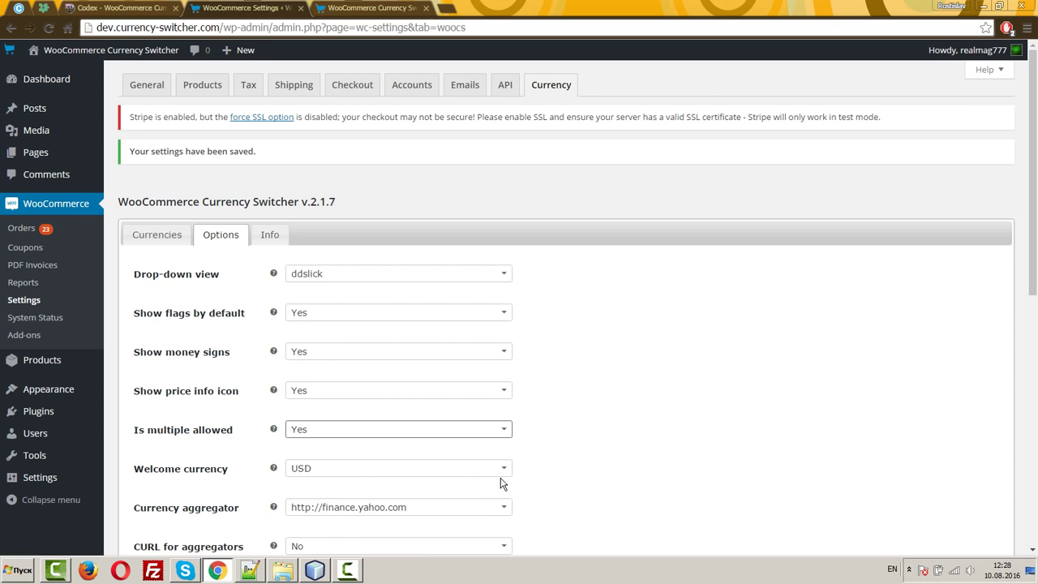
- Switch the shop front's currency to GBP with the currency switcher widget
click(354, 8)
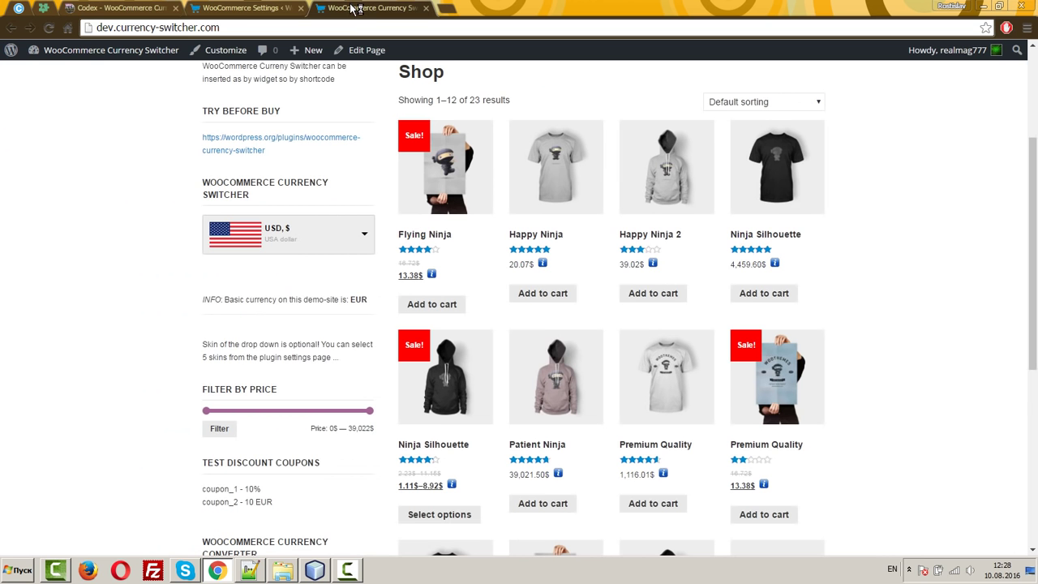
click(275, 233)
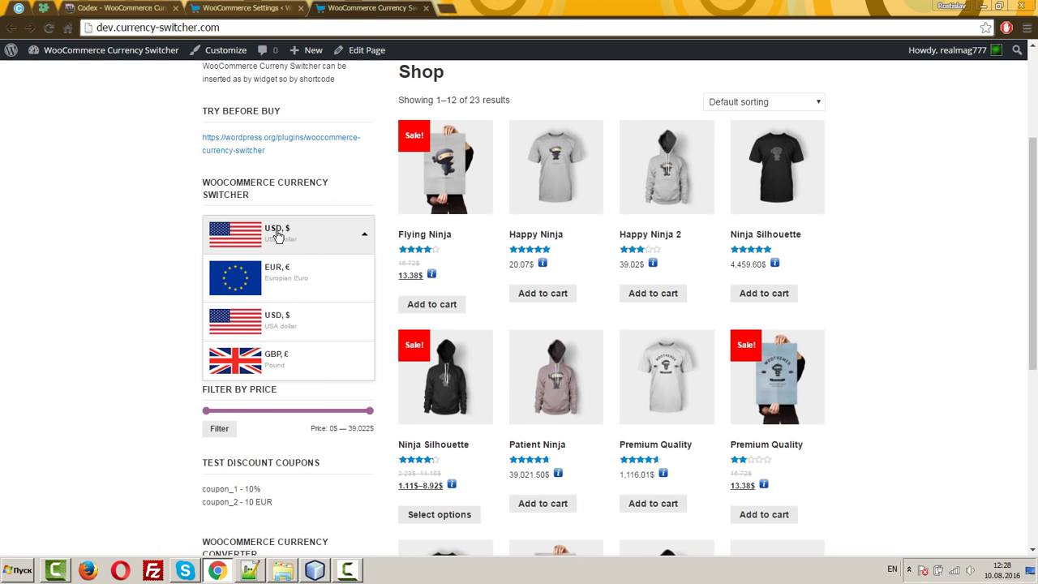
click(287, 359)
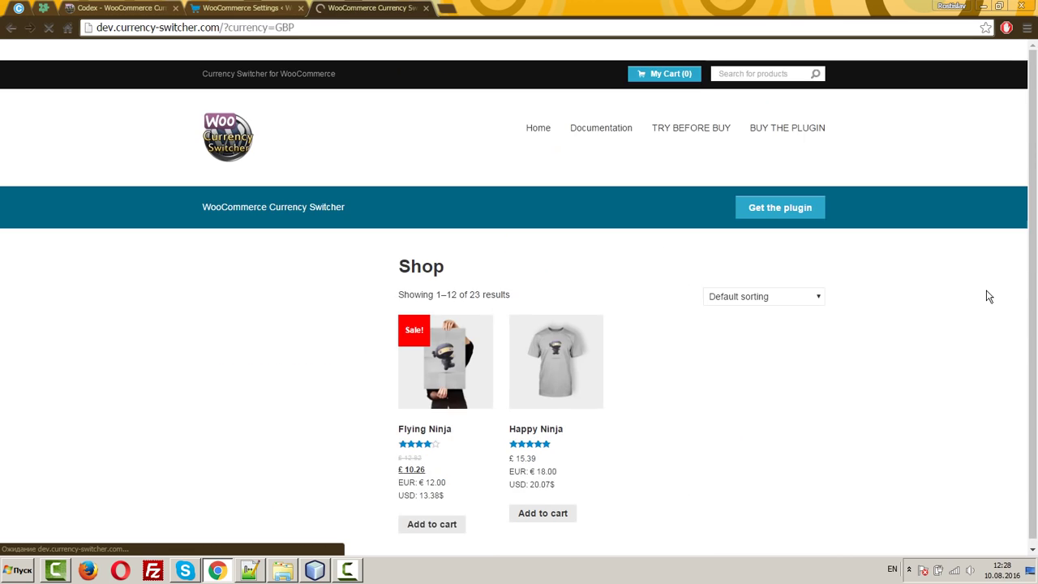
- Add Flying Ninja to the cart and proceed to checkout from the cart page
scroll(960, 288, down, 4)
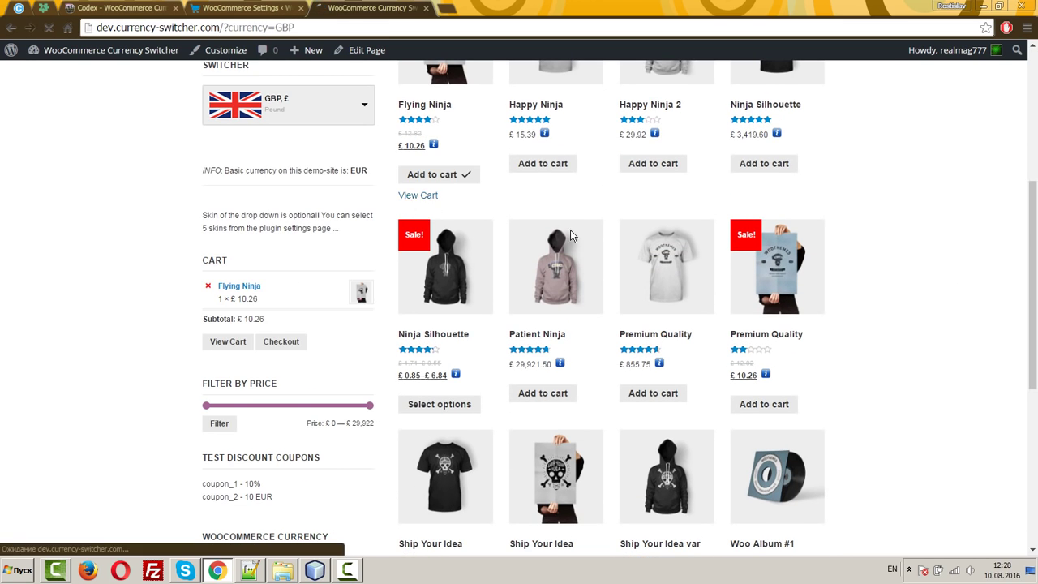
scroll(891, 304, down, 3)
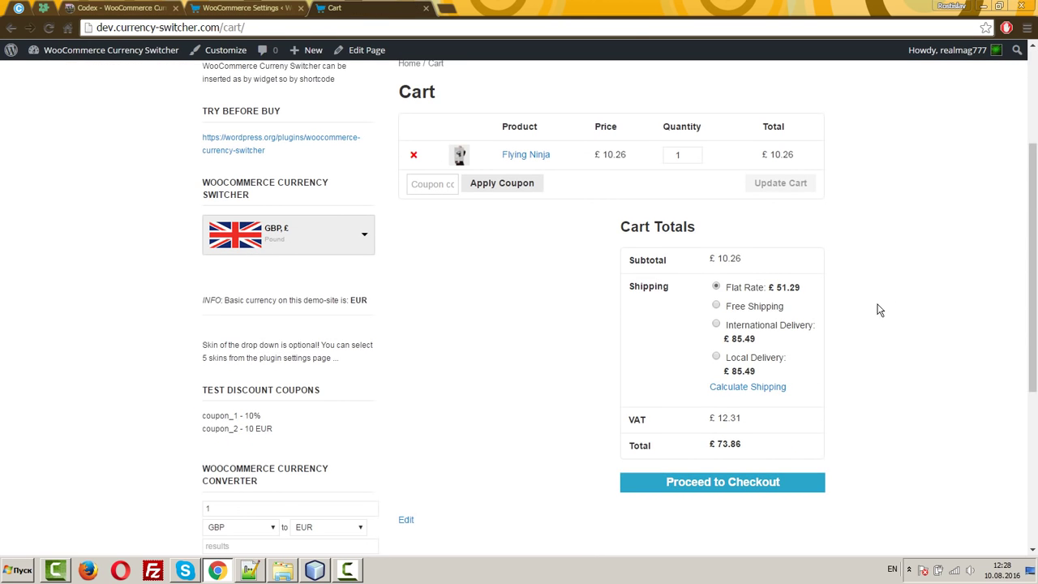
click(794, 485)
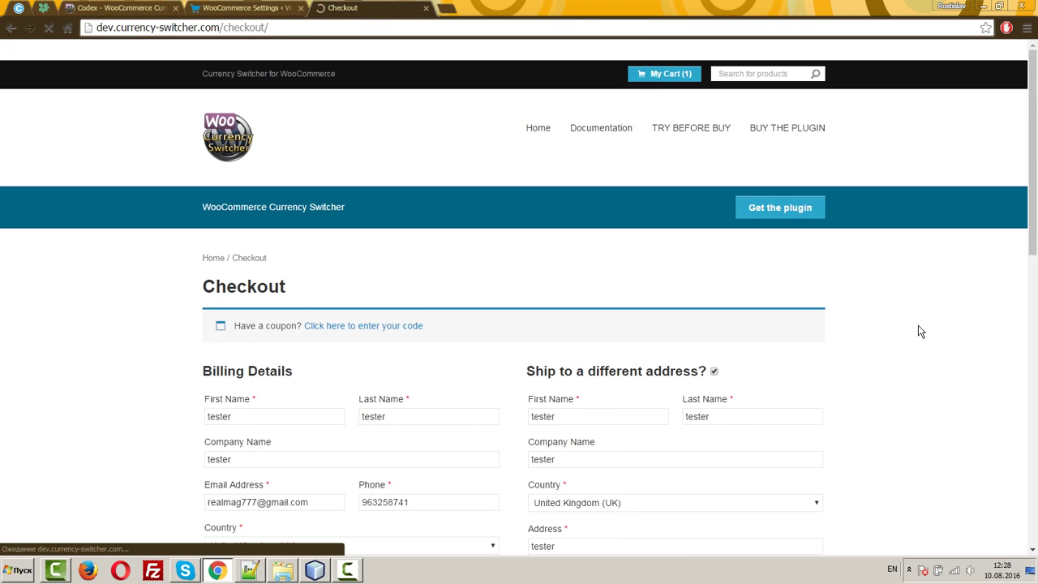
- Turn off shipping to a different address at checkout and review the order totals and payment methods
scroll(810, 243, down, 3)
click(714, 112)
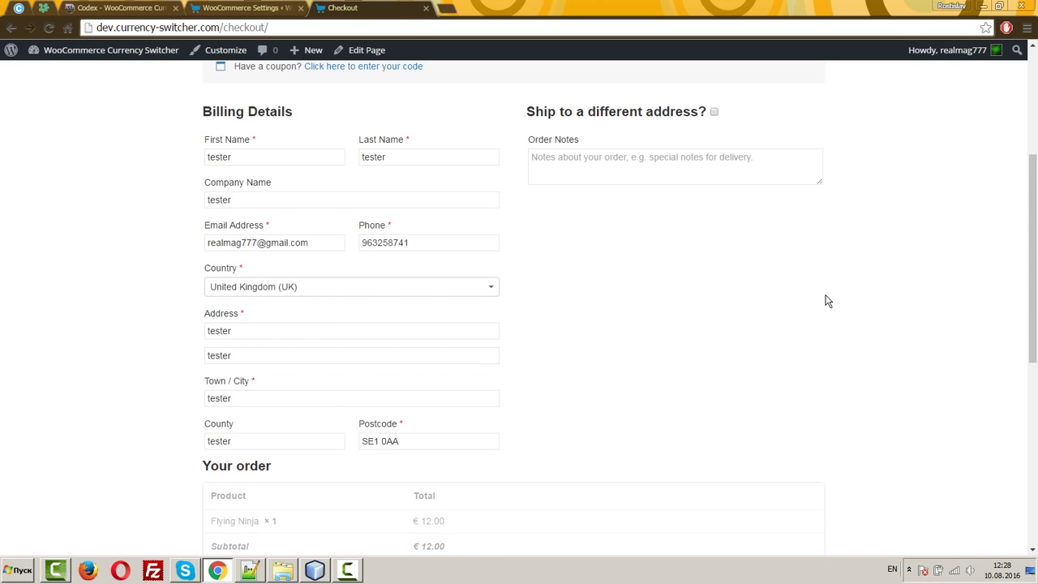
scroll(828, 300, down, 3)
scroll(827, 300, down, 3)
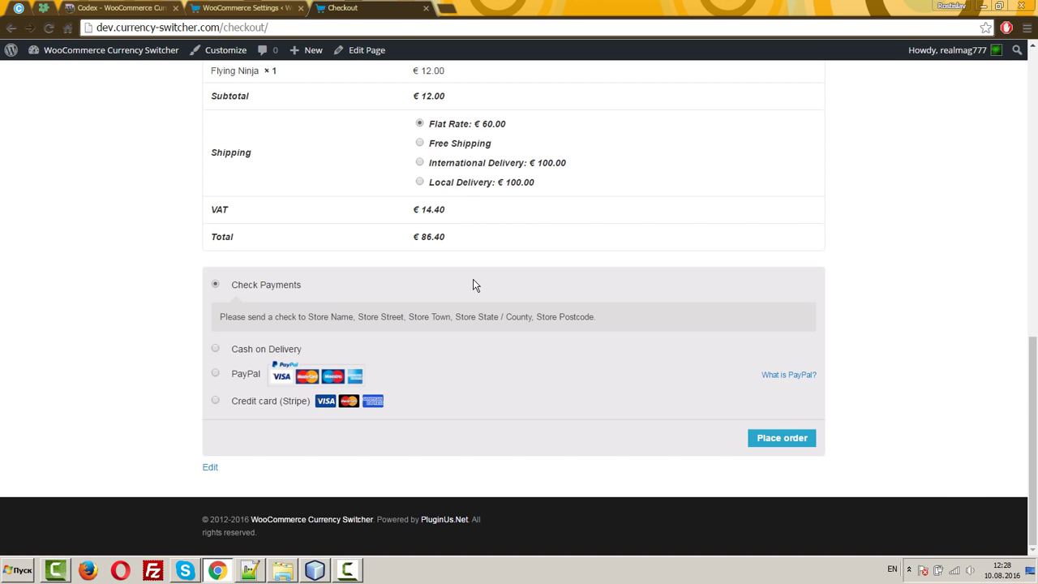
- Return to the plugin options and save the changed settings
click(245, 8)
scroll(613, 413, down, 4)
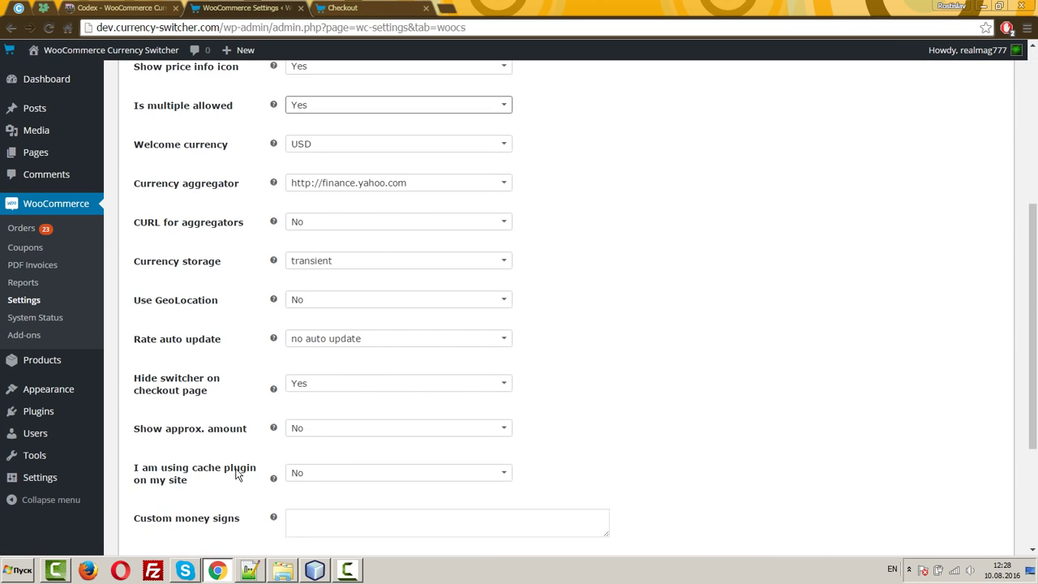
scroll(238, 474, down, 3)
click(166, 492)
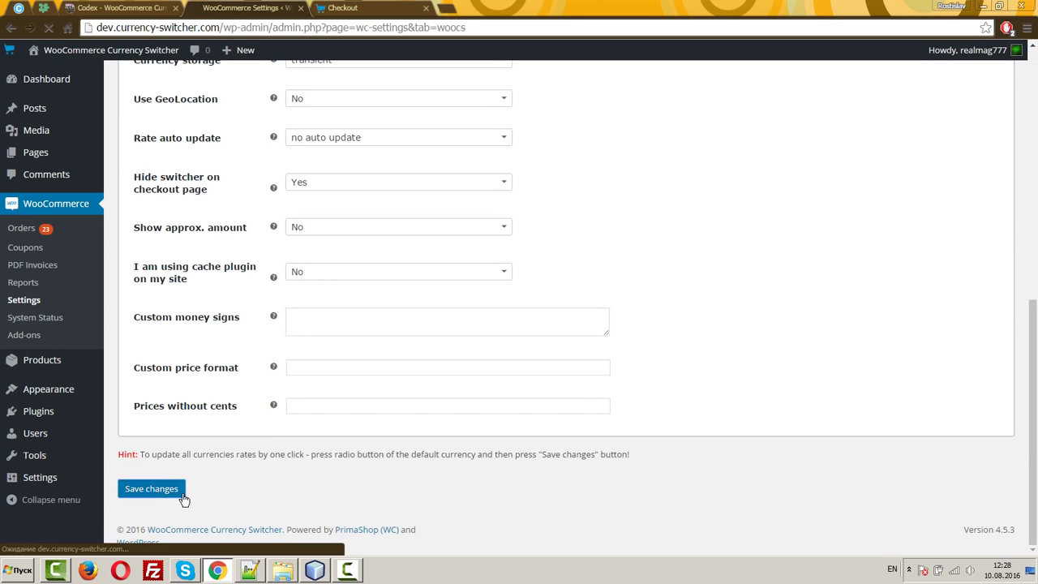
- Go from checkout back to the shop's home page, and check the saved plugin options in the settings tab
click(386, 6)
scroll(673, 195, up, 15)
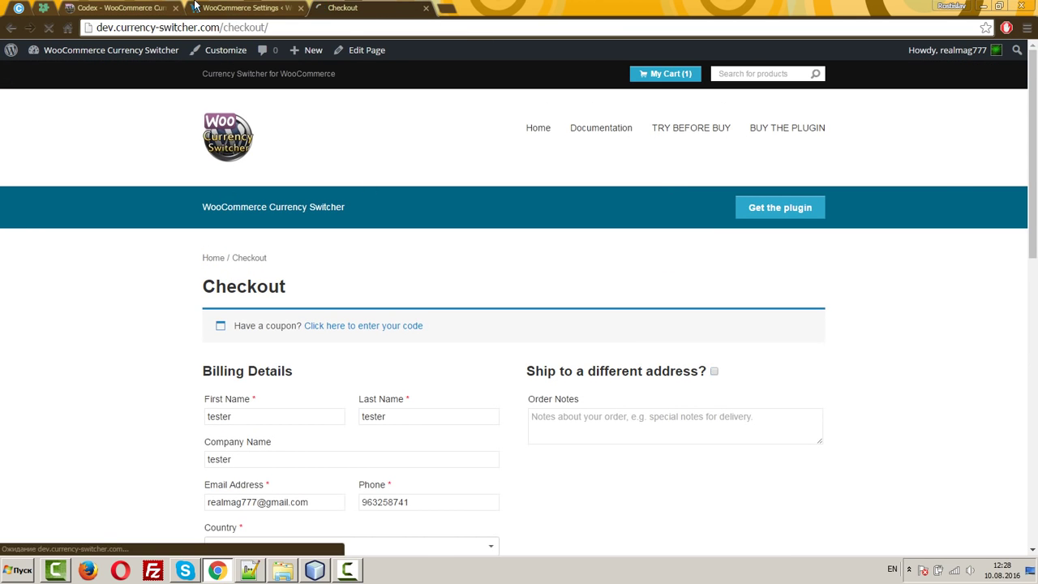
click(247, 7)
click(221, 235)
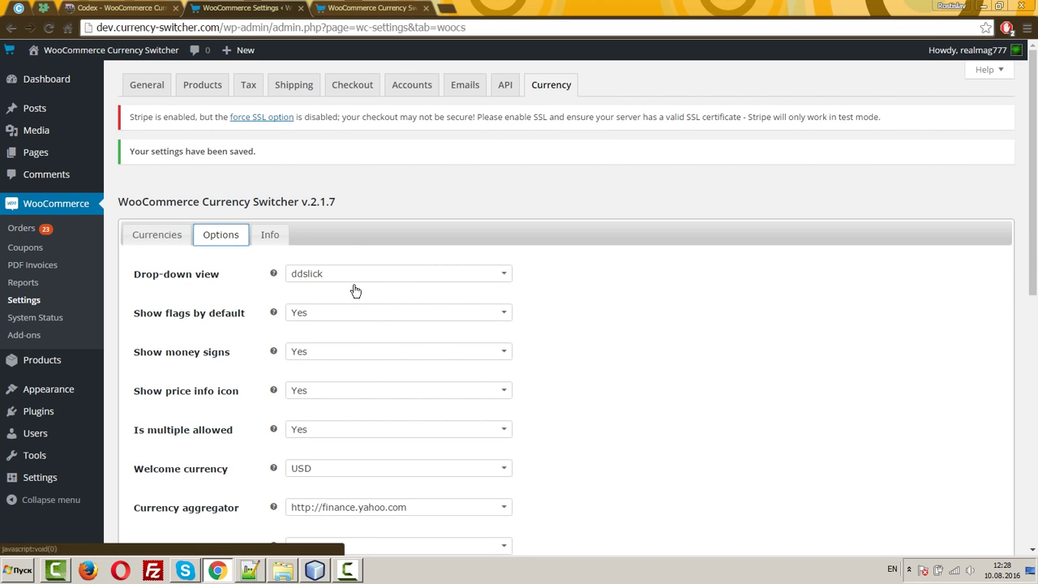
- Review the product prices on the shop page and open the cart
click(342, 7)
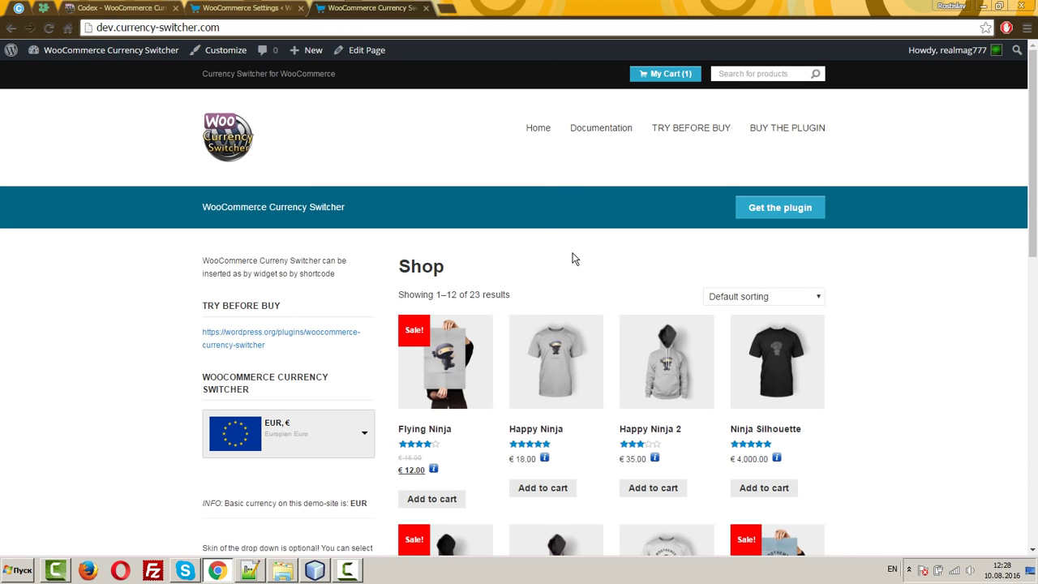
scroll(576, 459, down, 2)
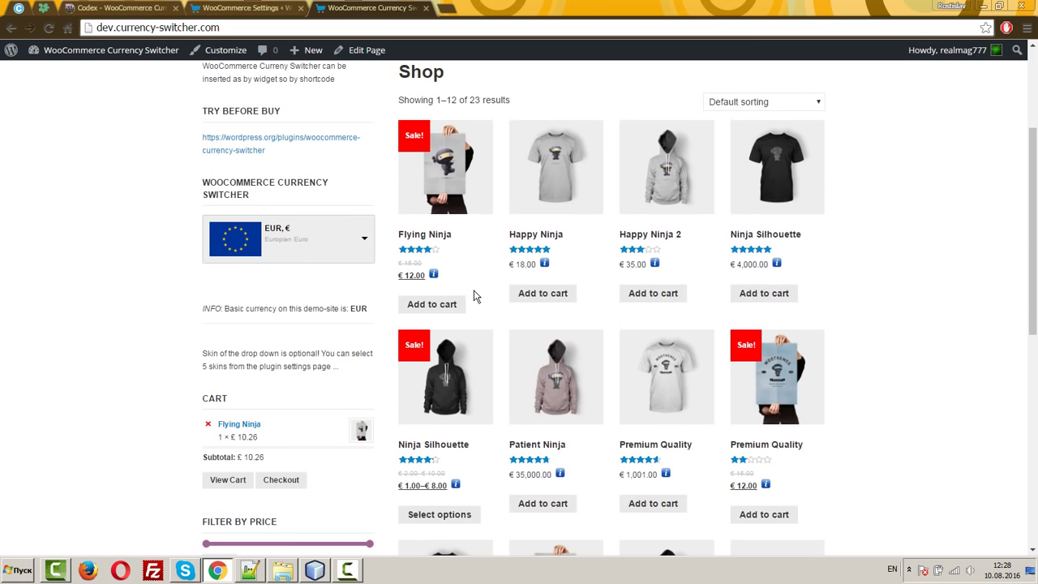
scroll(477, 291, up, 2)
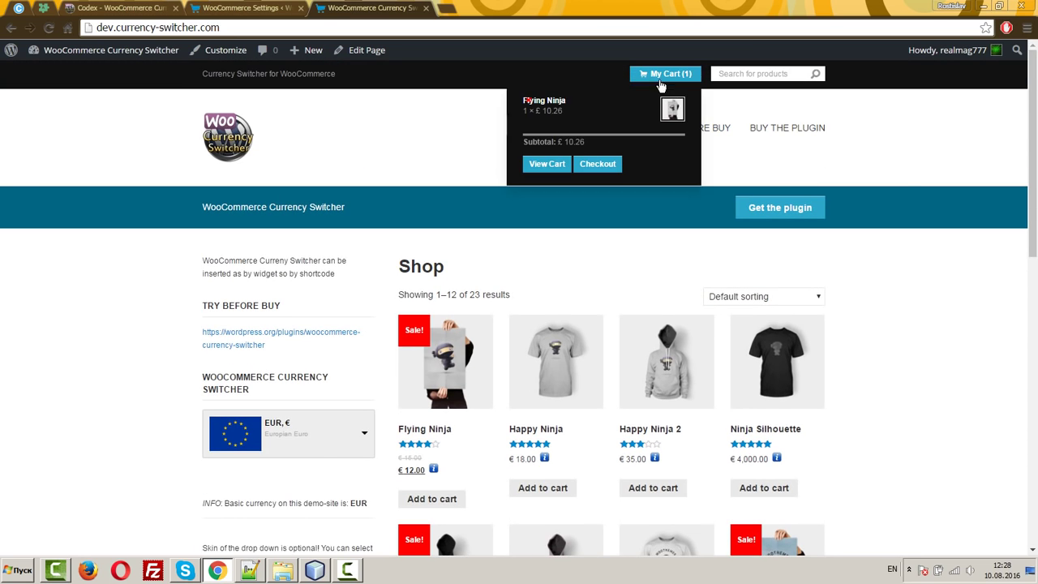
click(664, 73)
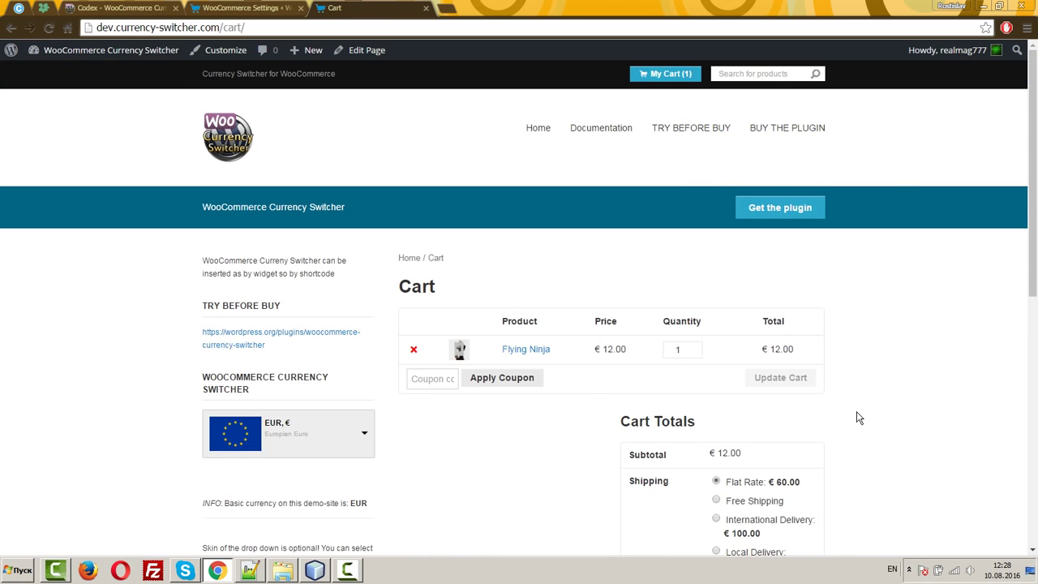
- Switch the shop currency to GBP on the cart page
scroll(853, 413, down, 4)
scroll(364, 306, up, 2)
click(364, 306)
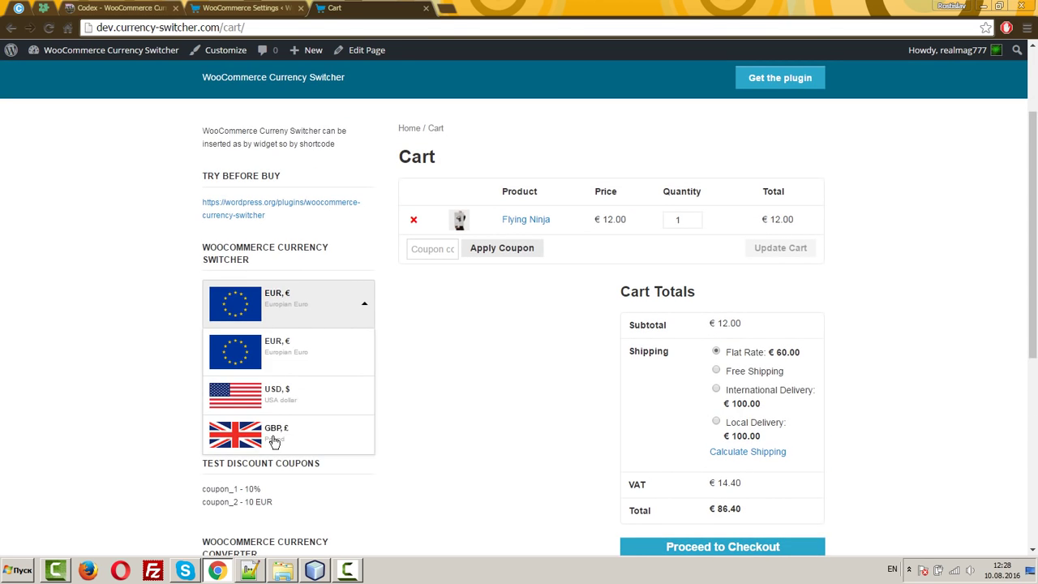
click(240, 436)
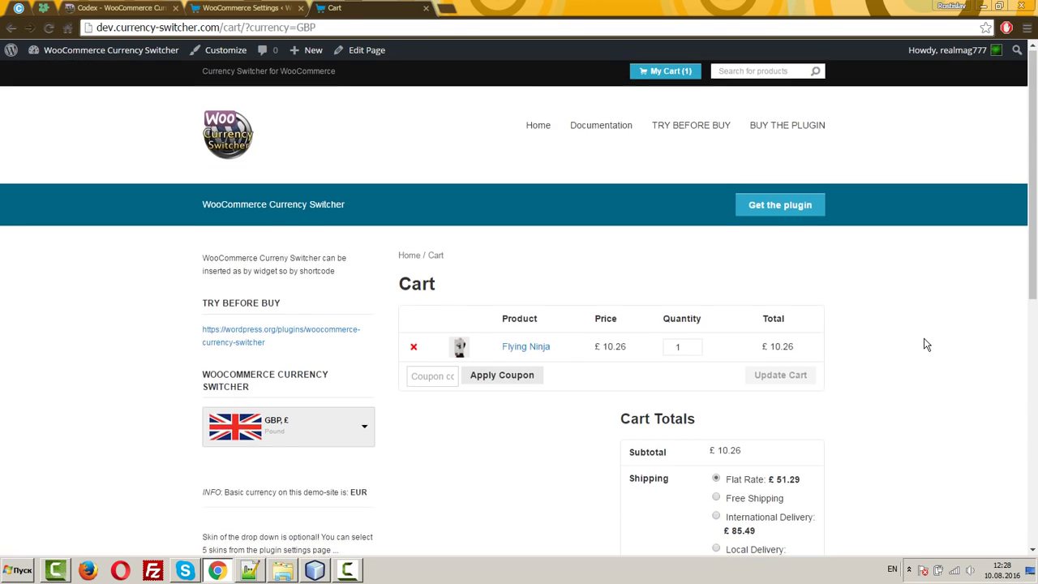
- Proceed to checkout, turn off shipping to a different address and review the order
scroll(924, 346, down, 3)
click(746, 418)
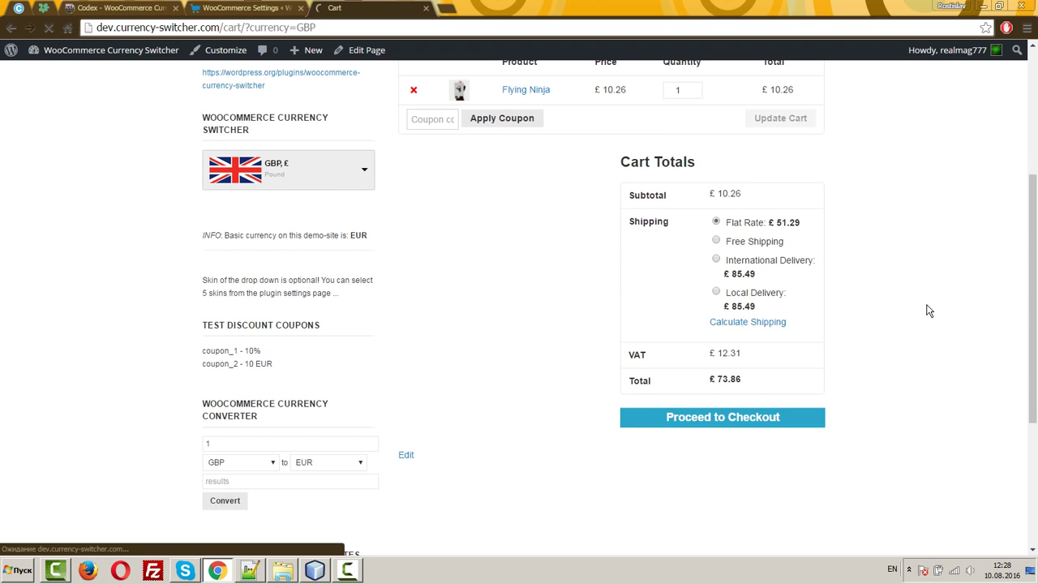
click(713, 371)
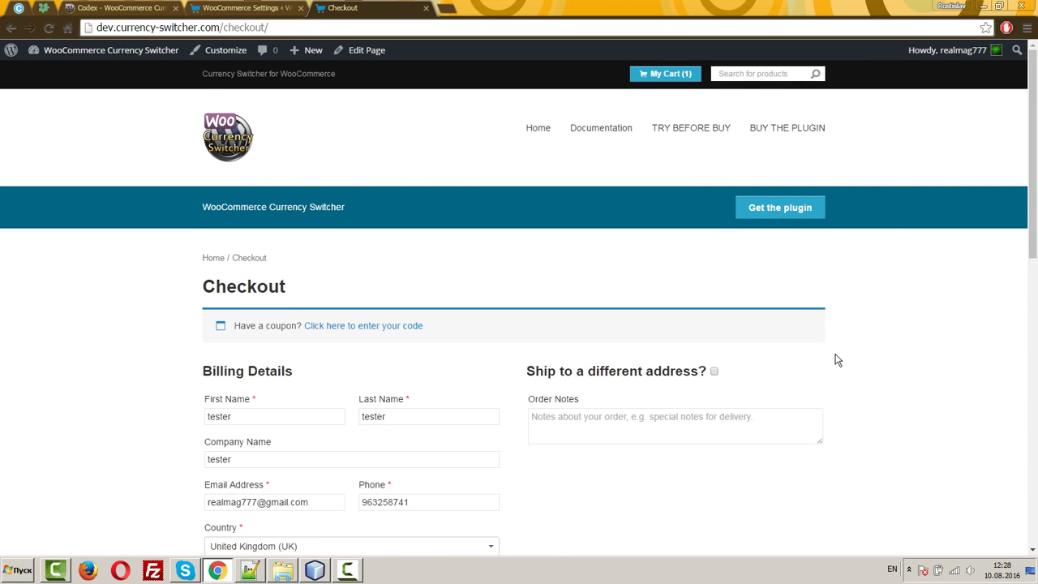
scroll(832, 342, down, 7)
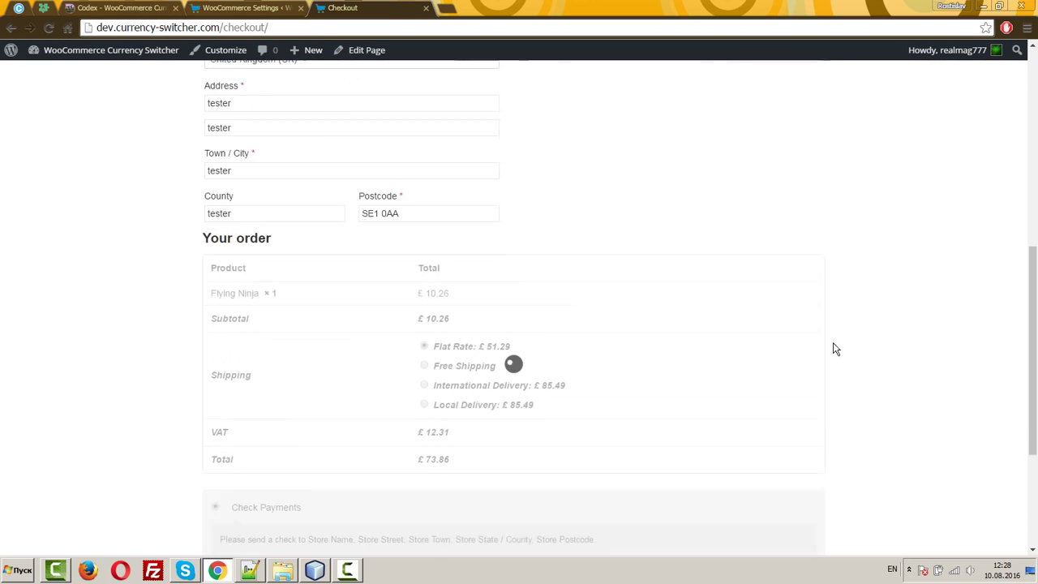
- Check the multiple-currency option in the plugin settings, and return to the checkout order totals and payment methods
click(229, 7)
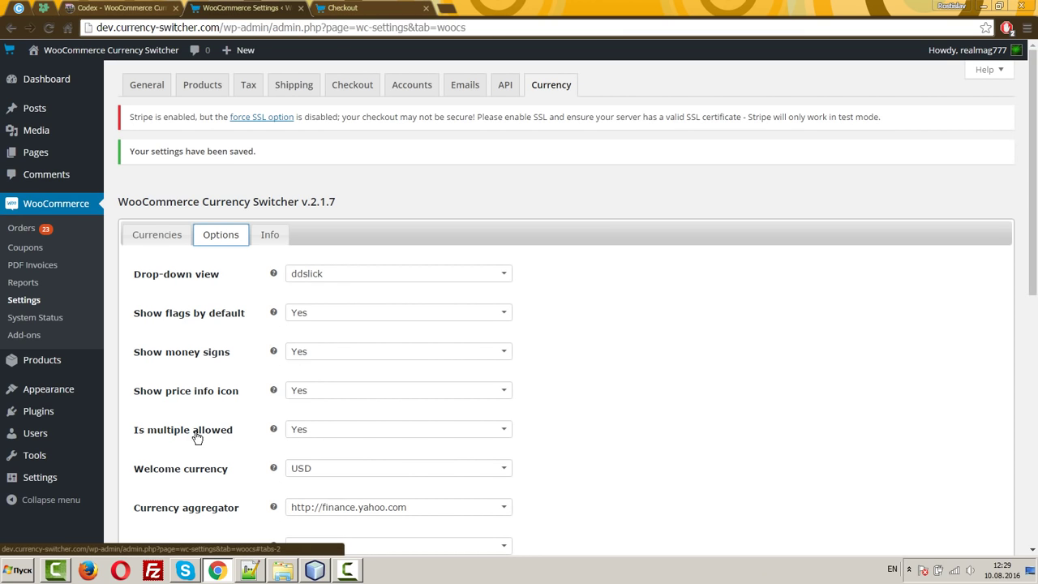
click(355, 7)
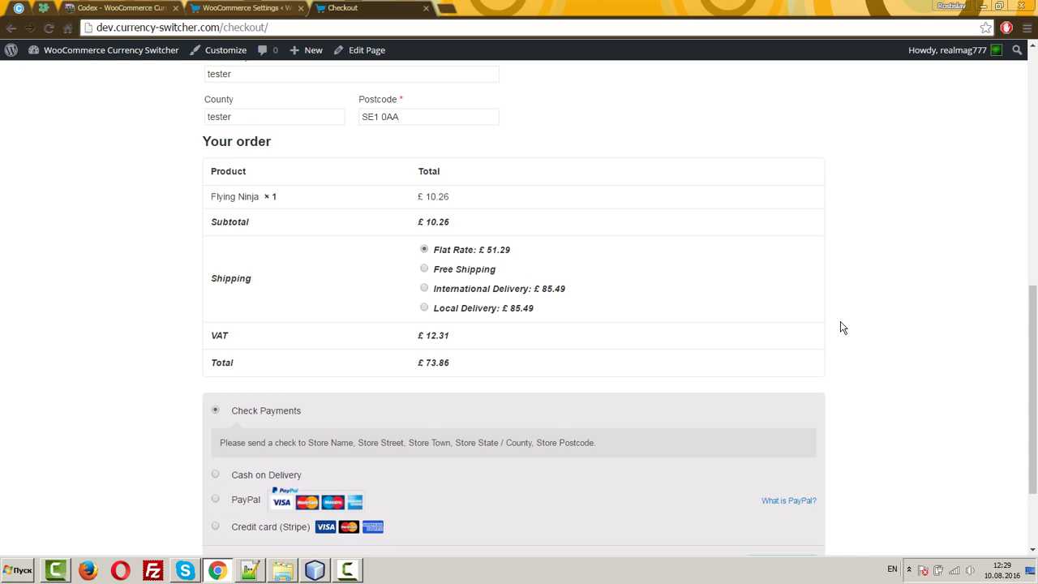
scroll(843, 328, down, 1)
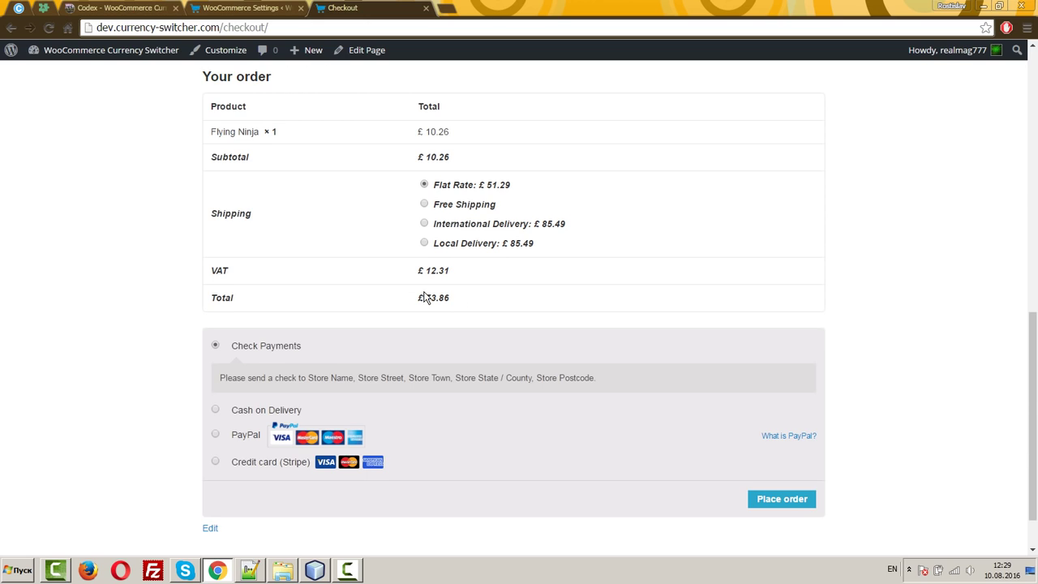
- Place the order with Check Payments and check the order total on the confirmation page
click(798, 501)
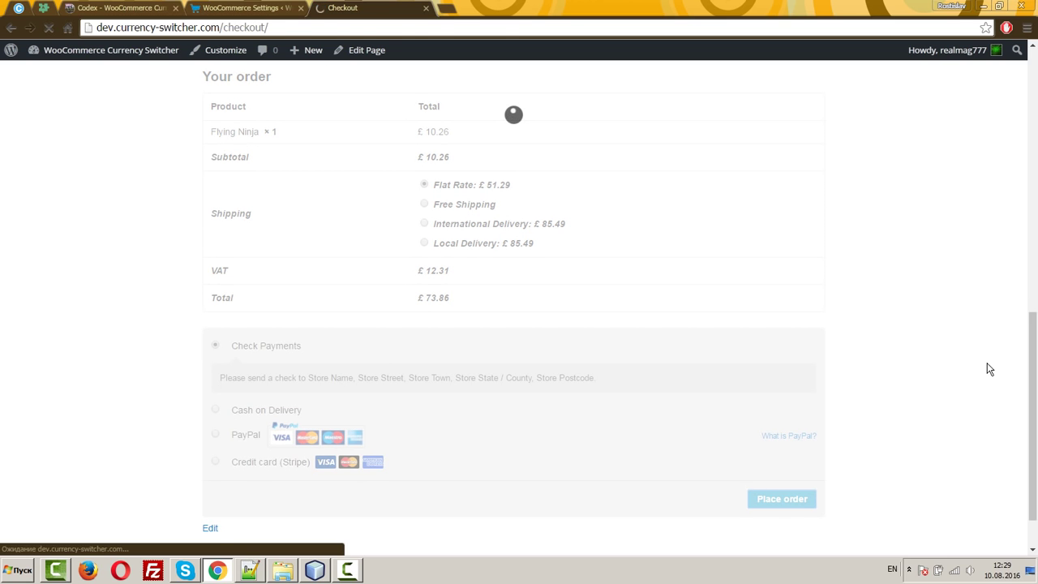
scroll(607, 394, down, 2)
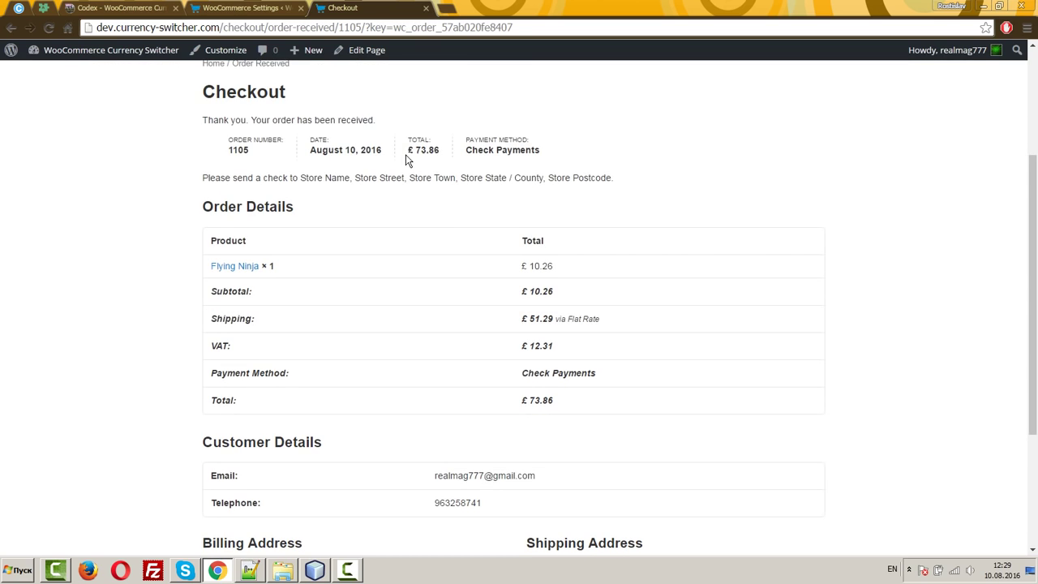
drag(405, 154, 493, 167)
click(973, 273)
- Review the newest order's total and currency details in the WooCommerce orders, and close the order and checkout pages
click(243, 8)
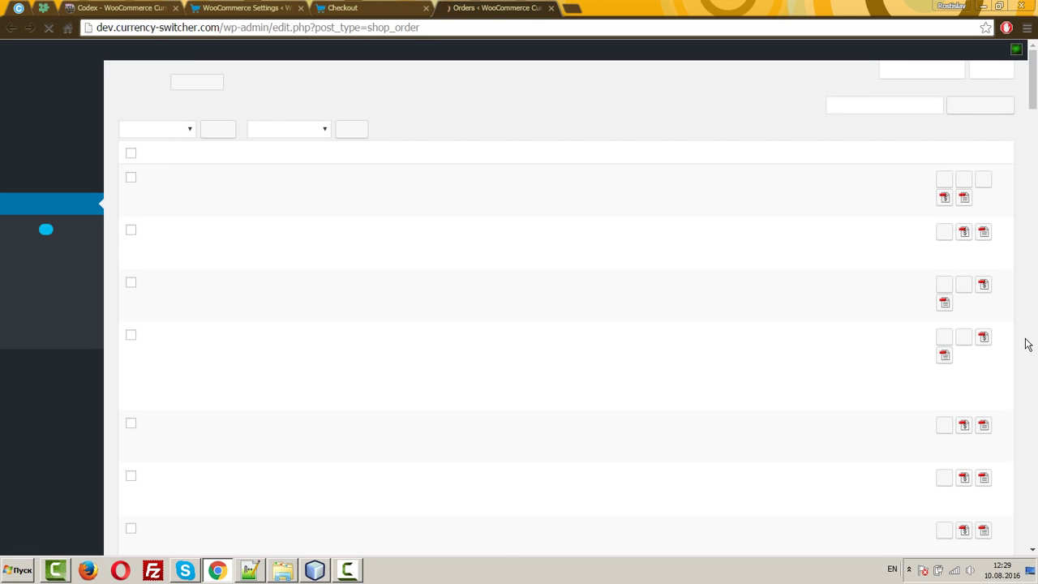
drag(891, 178, 861, 177)
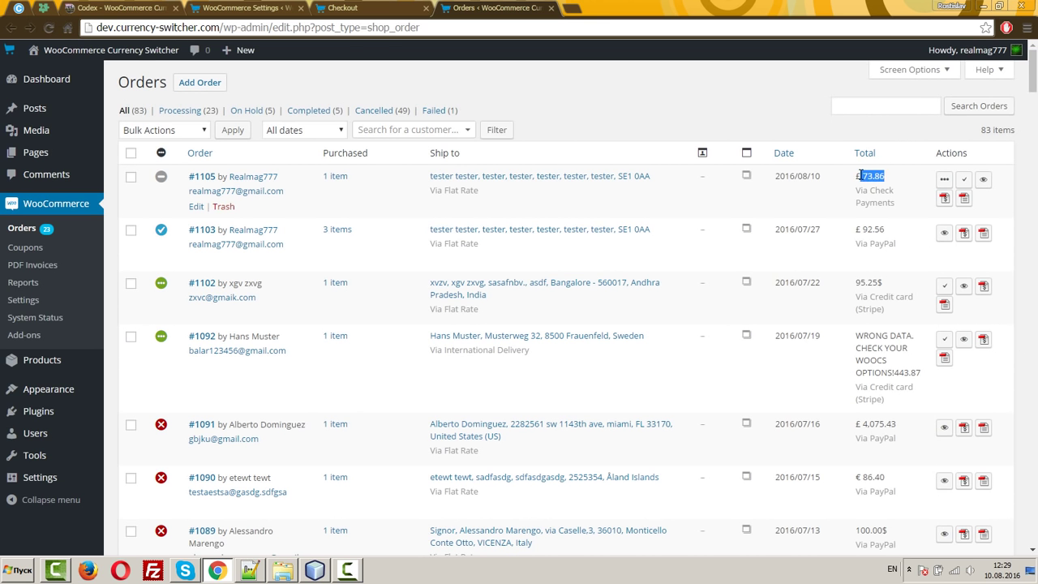
click(982, 179)
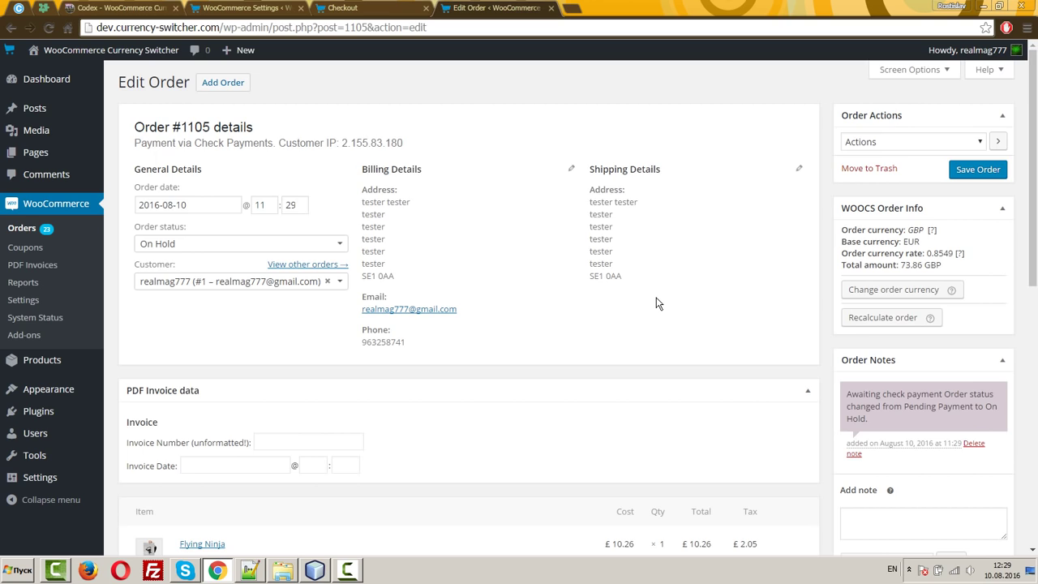
scroll(656, 303, down, 4)
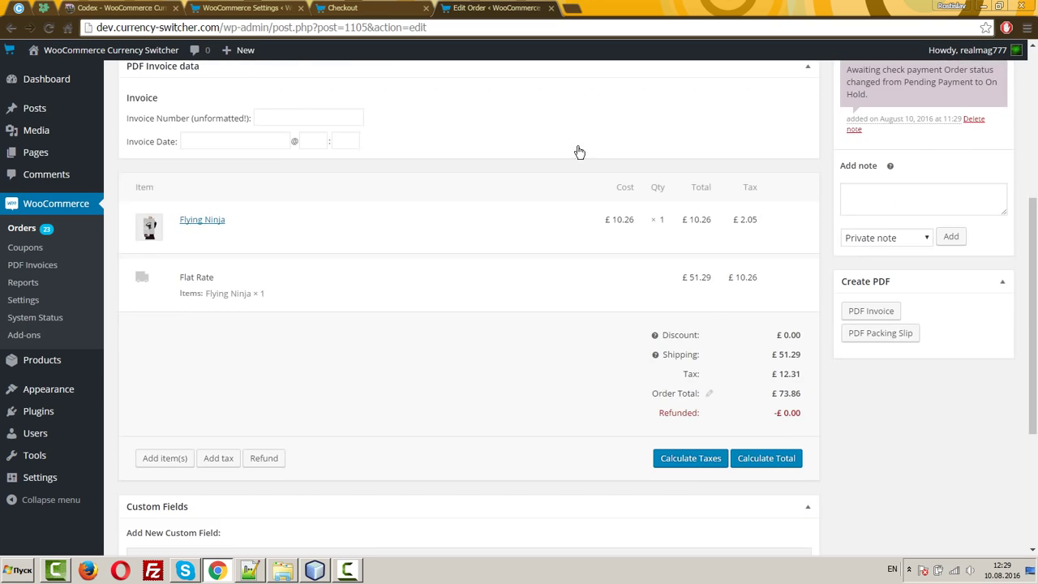
key(ctrl+w)
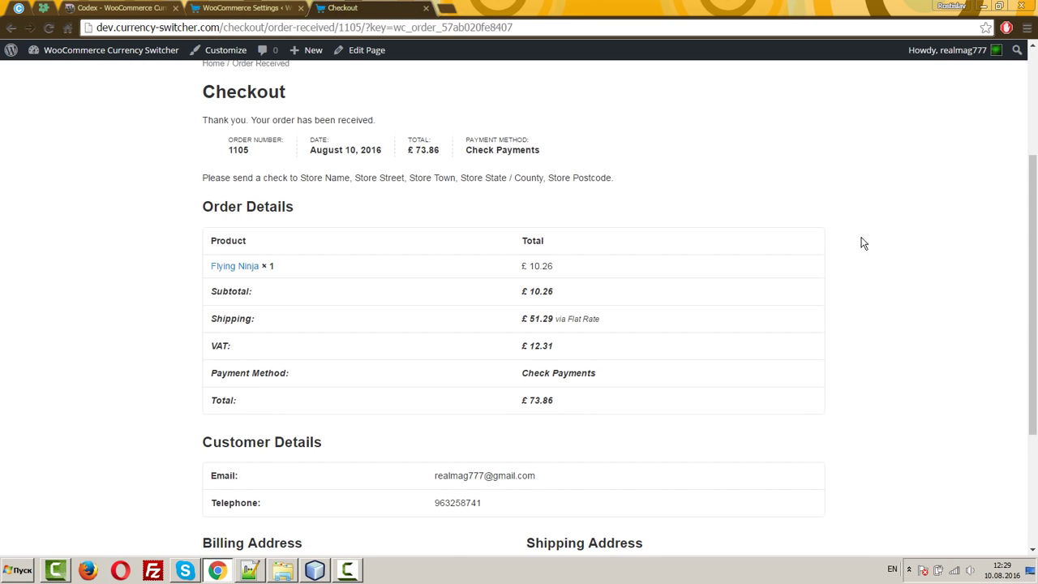
click(425, 8)
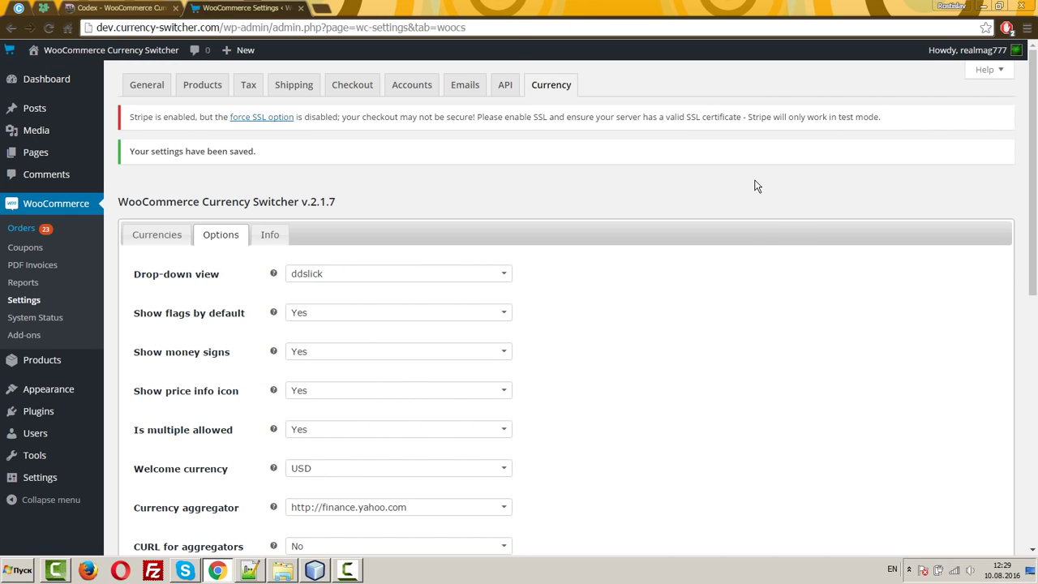
- Examine the Welcome currency option in the plugin options
scroll(717, 387, down, 3)
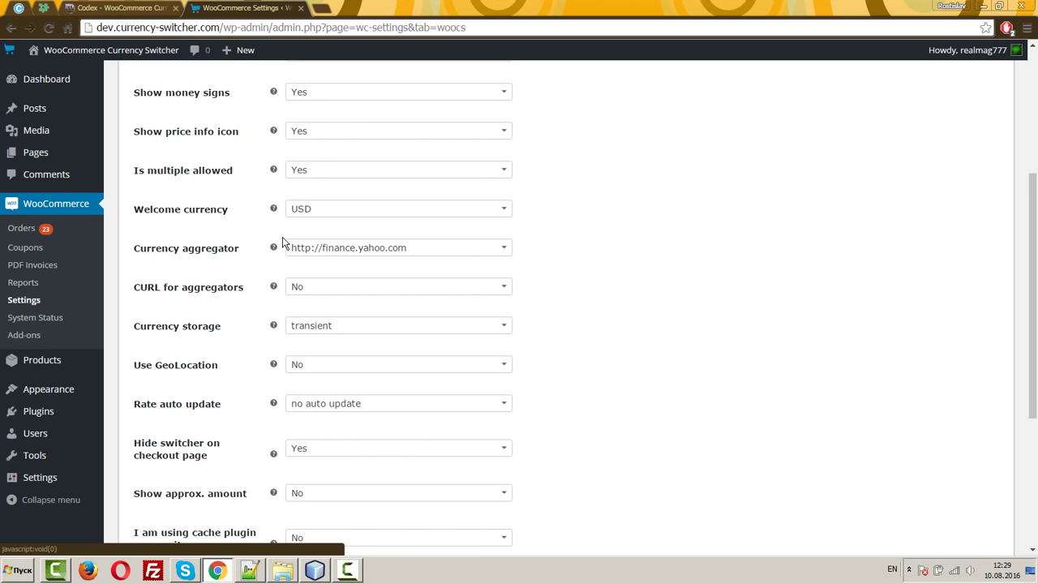
drag(245, 214, 132, 209)
click(669, 256)
scroll(669, 256, up, 1)
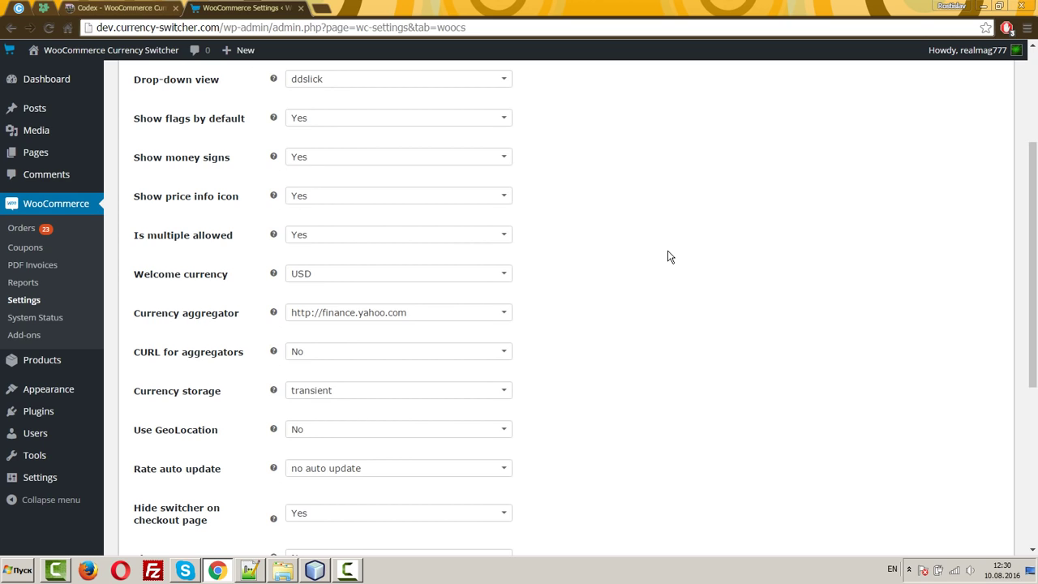
click(317, 278)
click(631, 274)
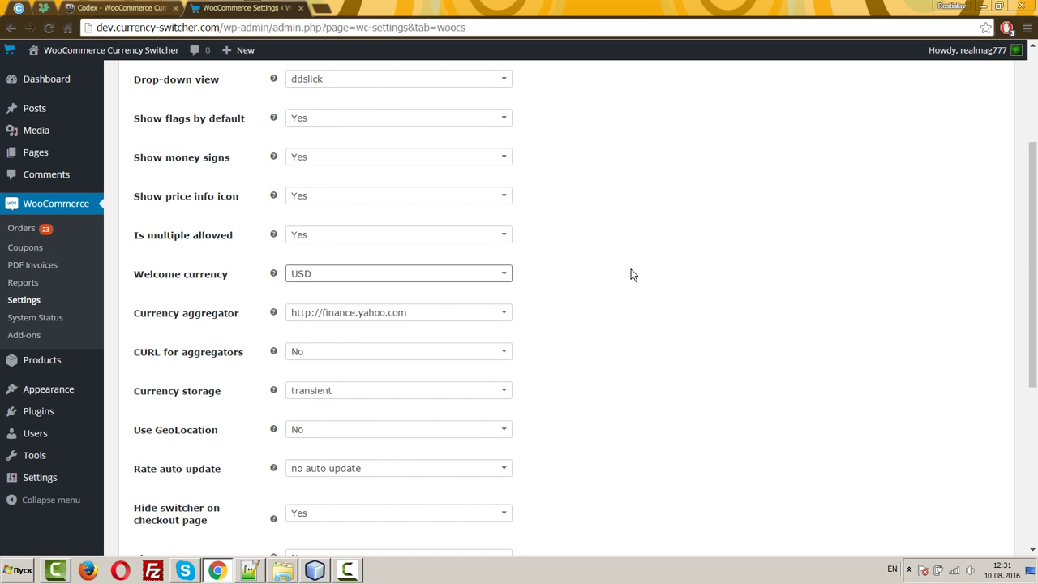
- View the available currency aggregators and check the GBP rate in the currencies list
click(366, 315)
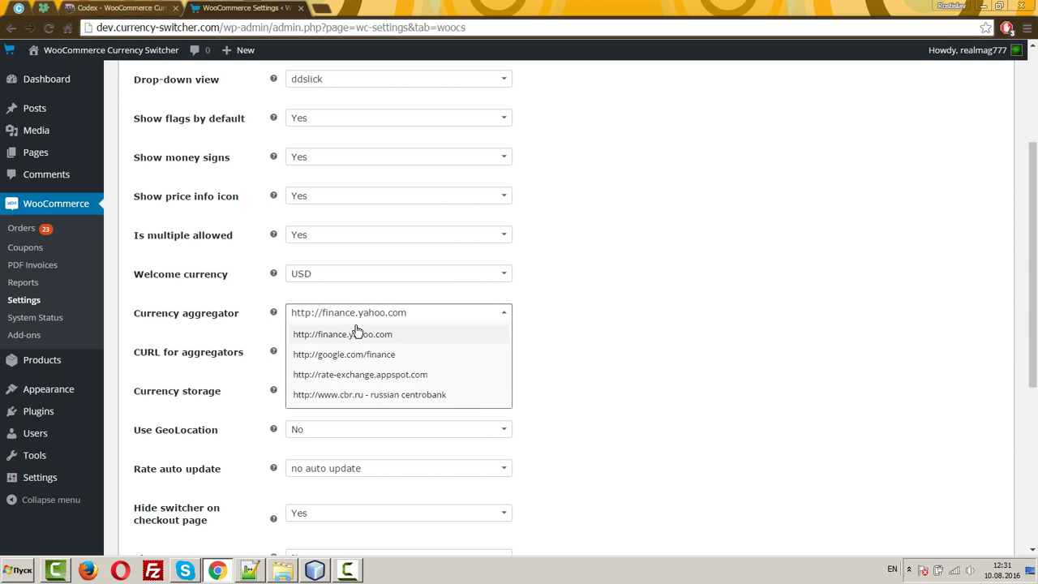
click(699, 357)
scroll(608, 336, up, 3)
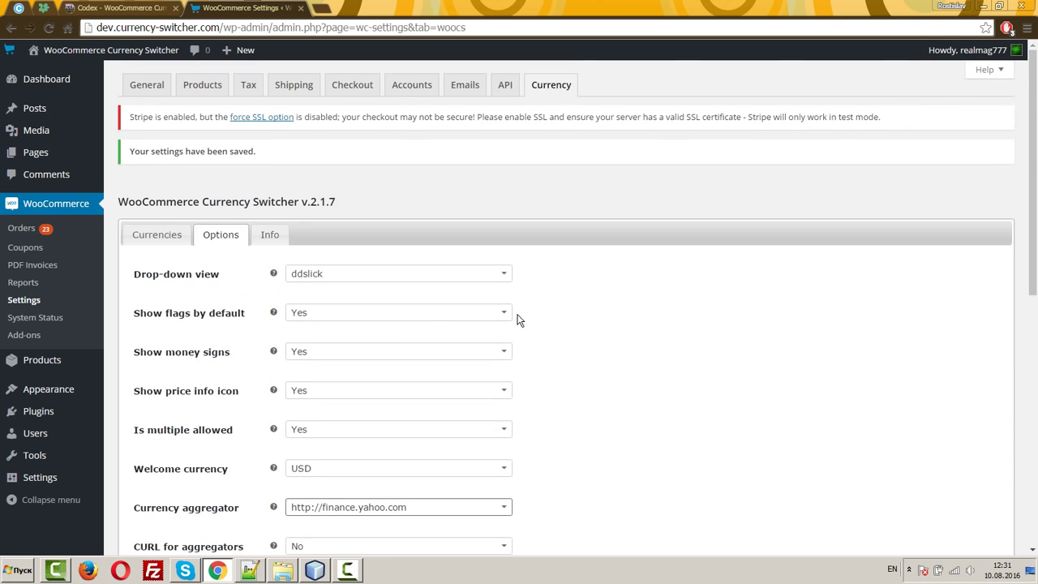
click(138, 230)
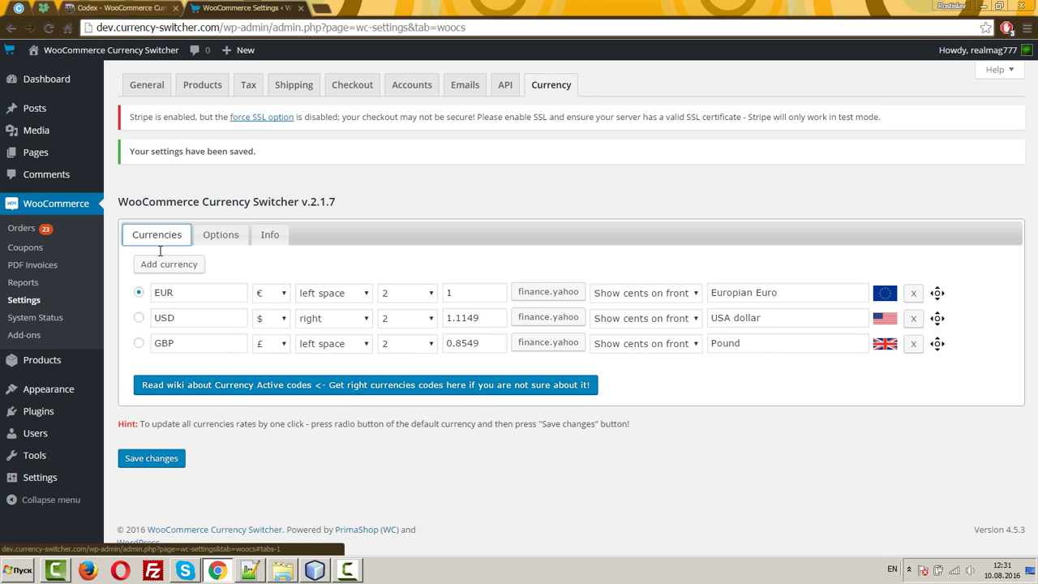
click(496, 341)
mouse_move(496, 341)
mouse_down()
mouse_move(433, 341)
mouse_move(507, 338)
mouse_up()
click(636, 390)
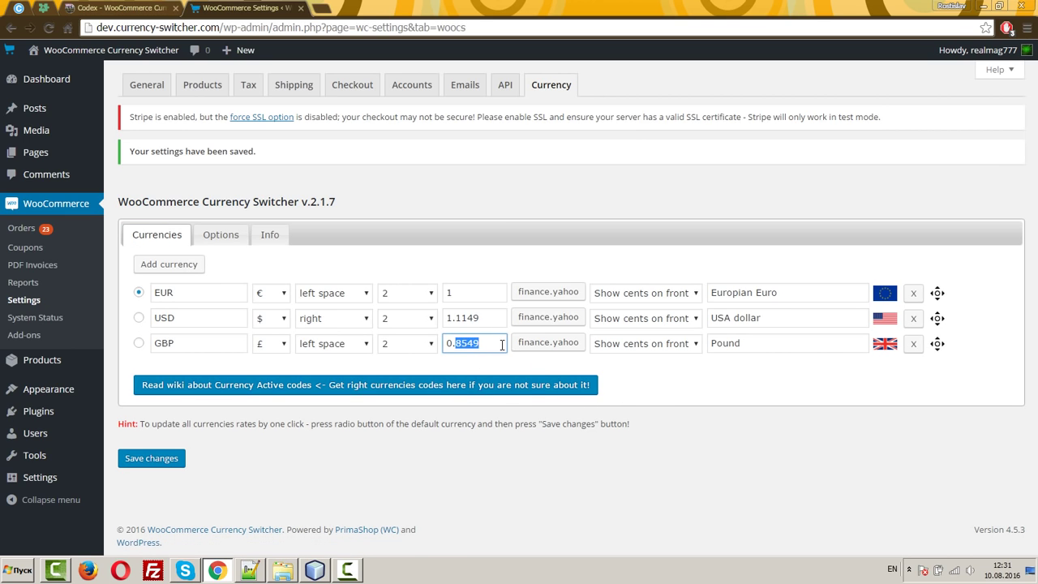
- Return to the plugin options and examine the intervals offered for Rate auto update
click(222, 235)
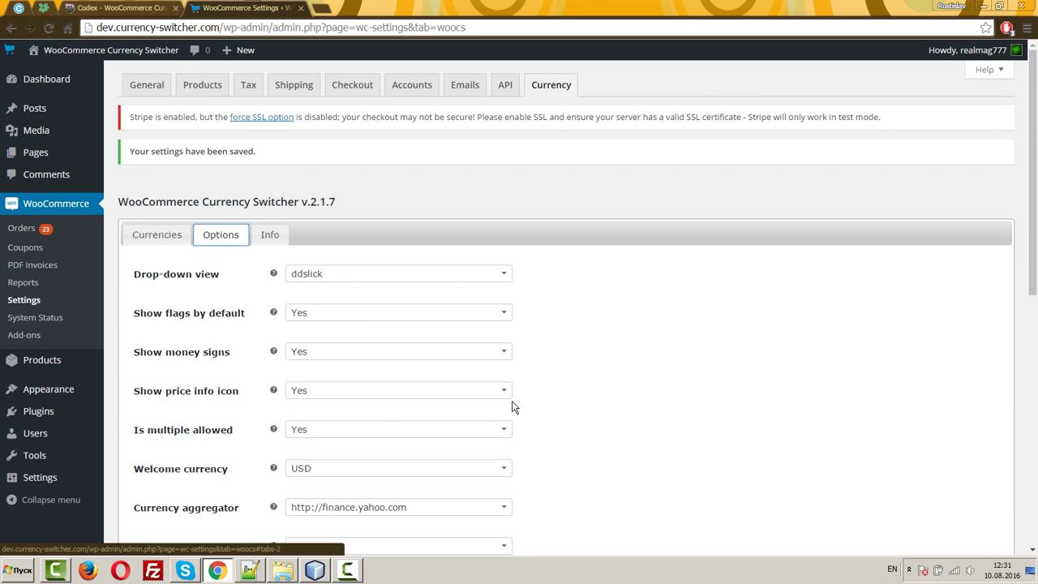
scroll(350, 351, down, 3)
drag(251, 322, 130, 74)
click(688, 366)
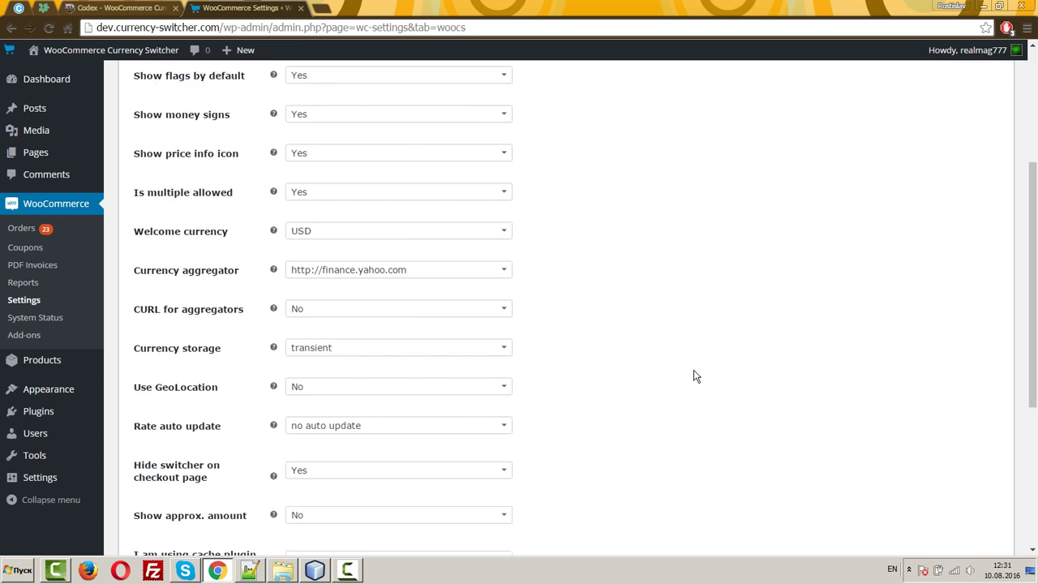
scroll(693, 376, down, 1)
drag(224, 408, 135, 410)
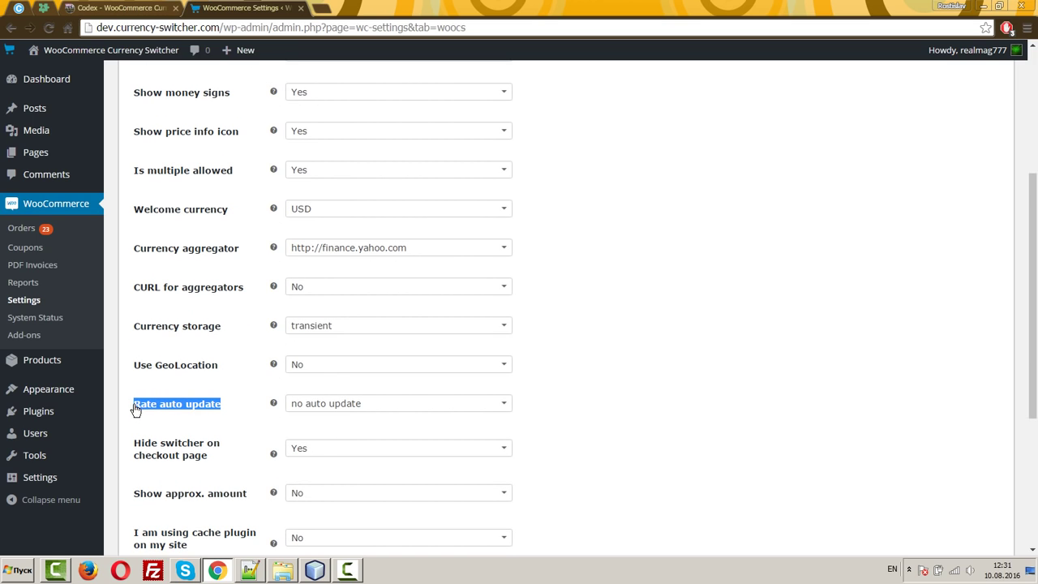
click(487, 408)
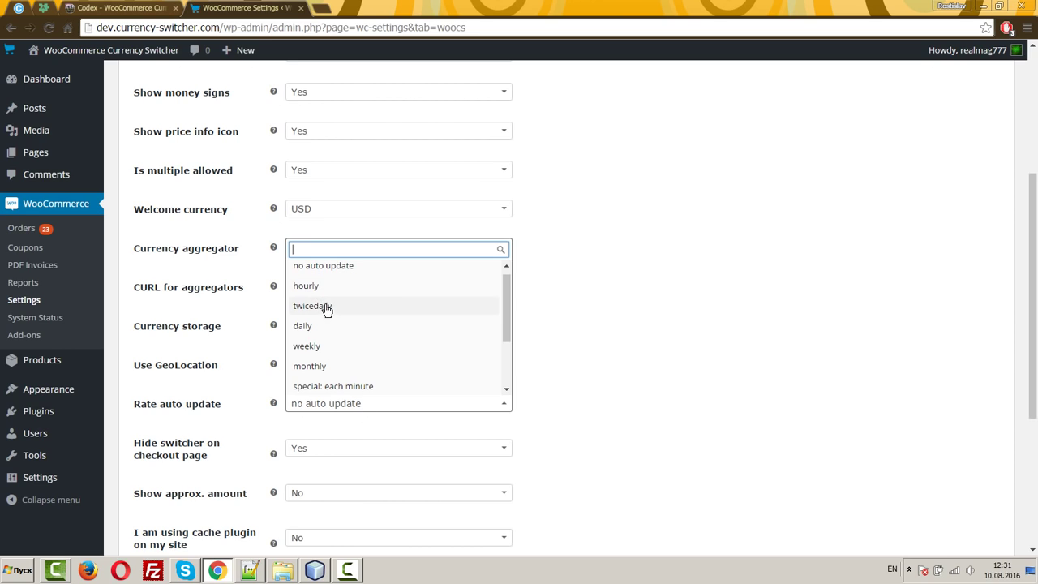
click(623, 362)
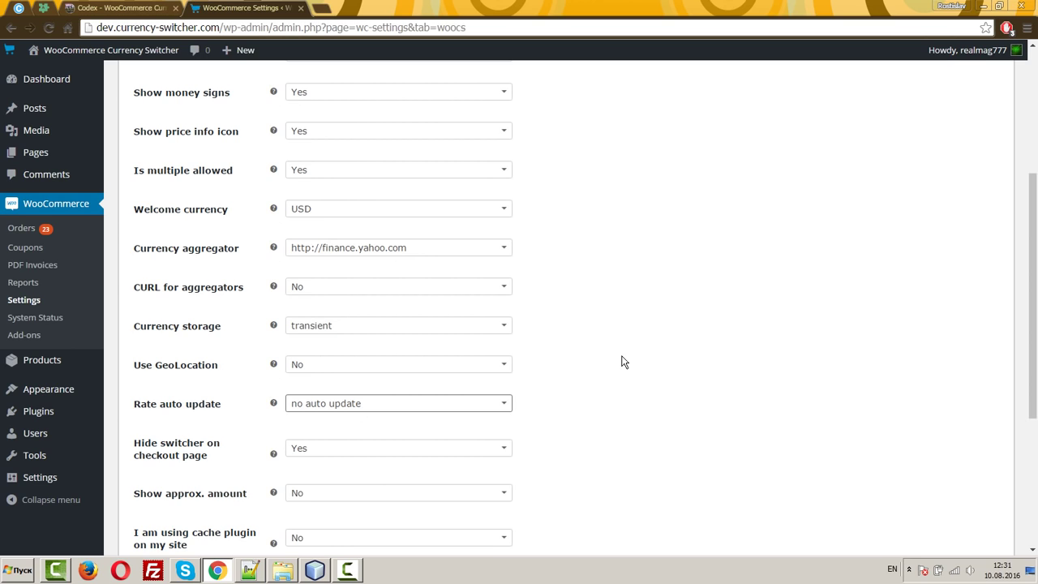
- Look through the exchange rate sources offered by the Currency aggregator option once more
click(470, 249)
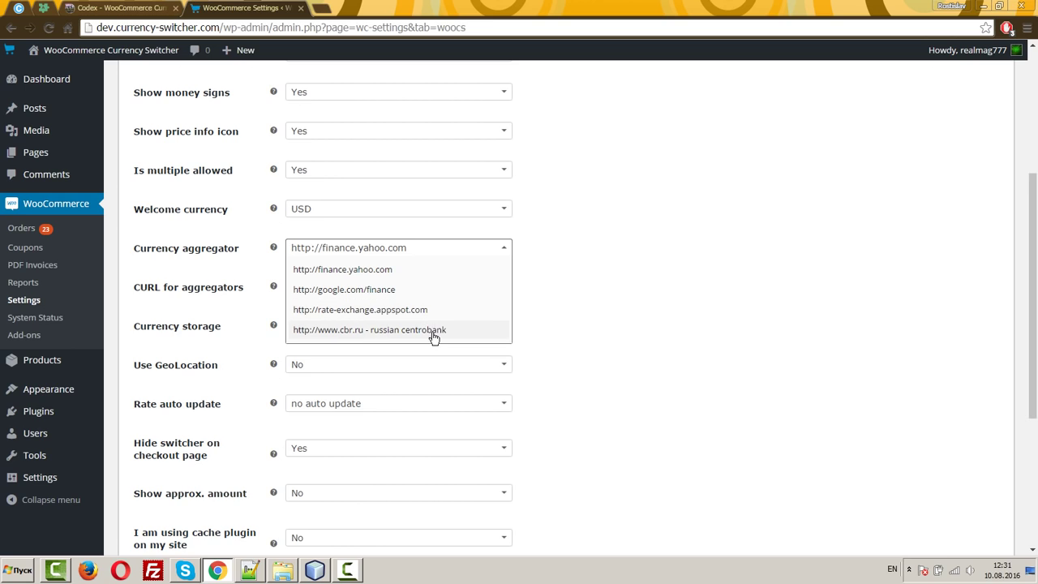
click(663, 270)
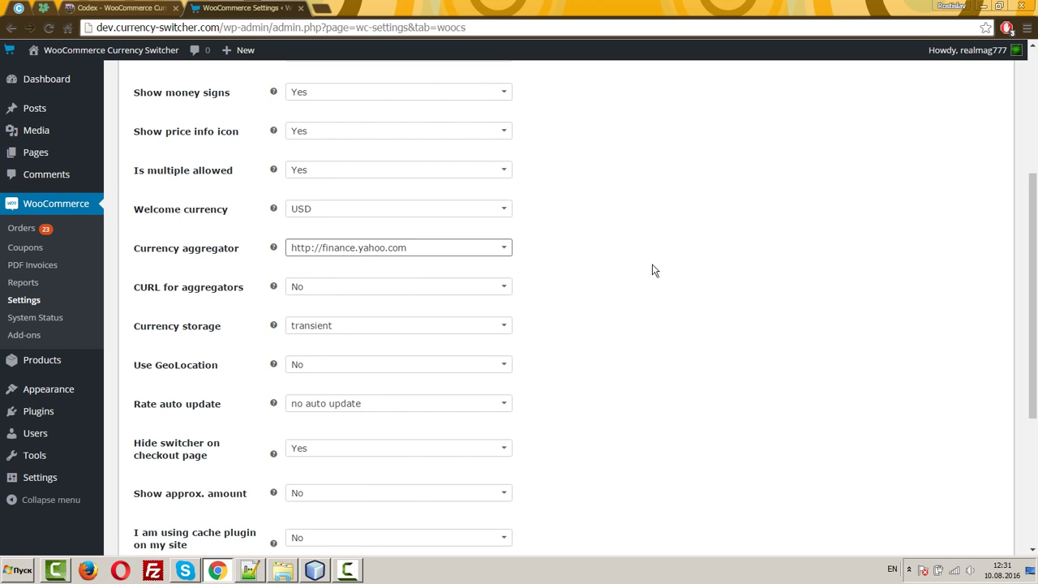
click(447, 249)
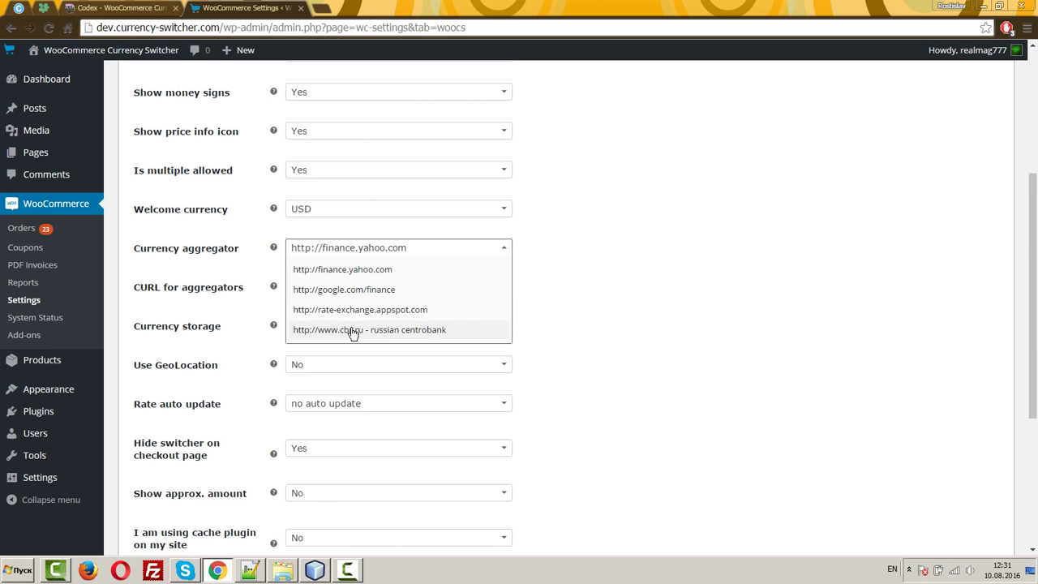
- Set Rate auto update to daily and view the choices for CURL for aggregators
click(395, 400)
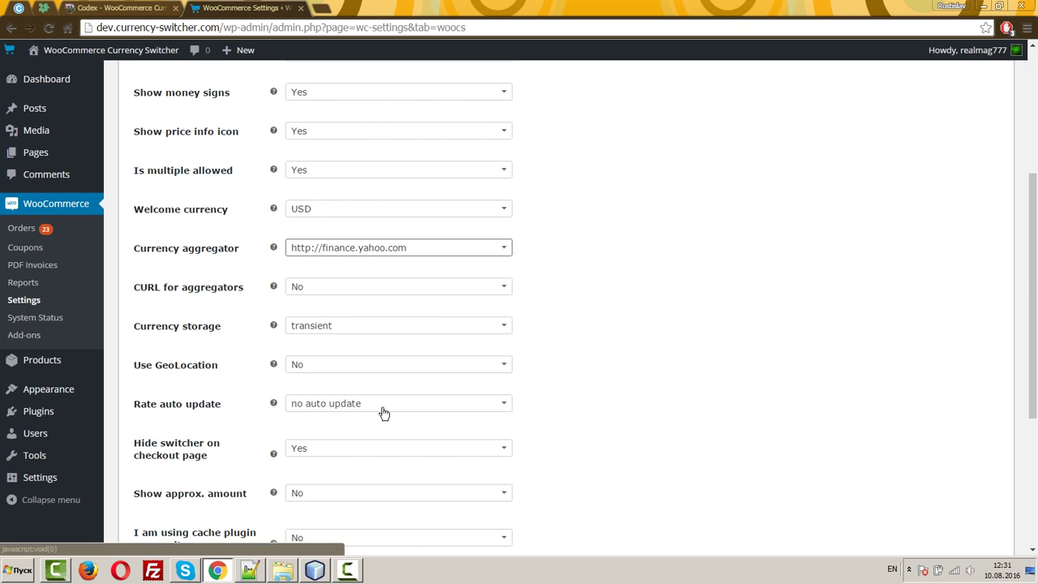
click(385, 408)
click(354, 332)
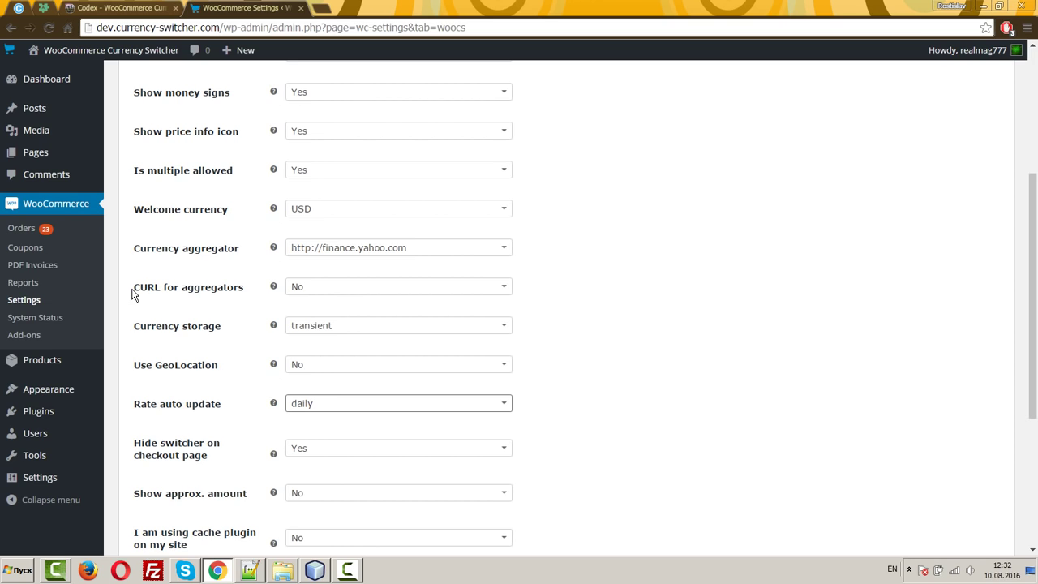
click(309, 290)
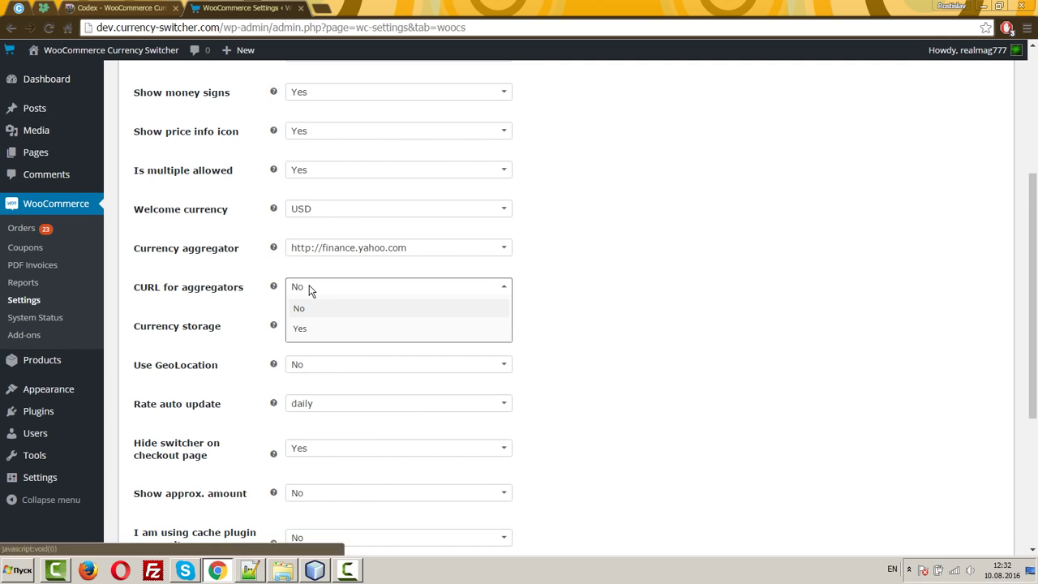
click(587, 278)
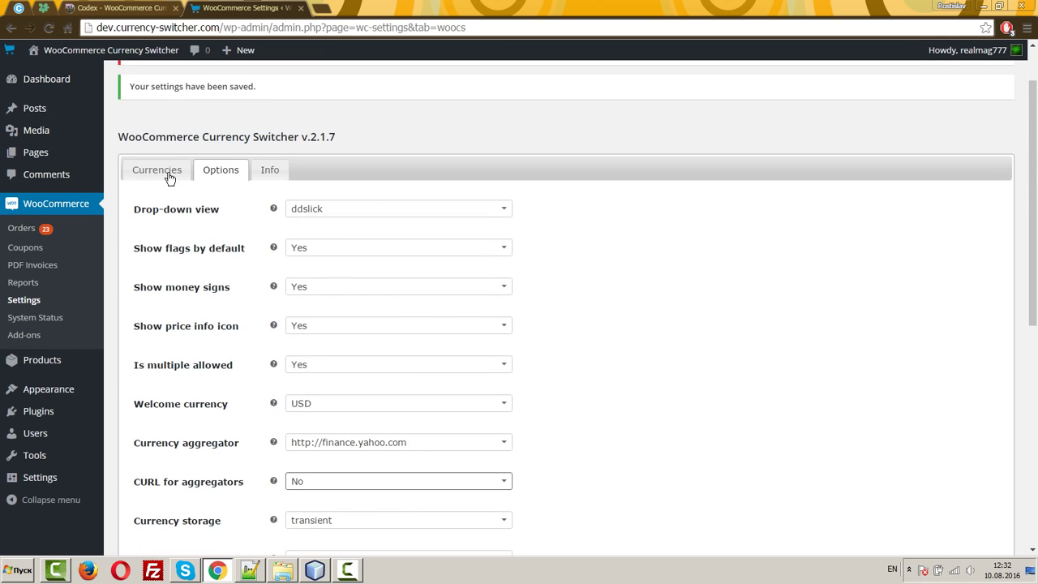
- Go to the currencies list and clear the rate value of the GBP currency
click(142, 172)
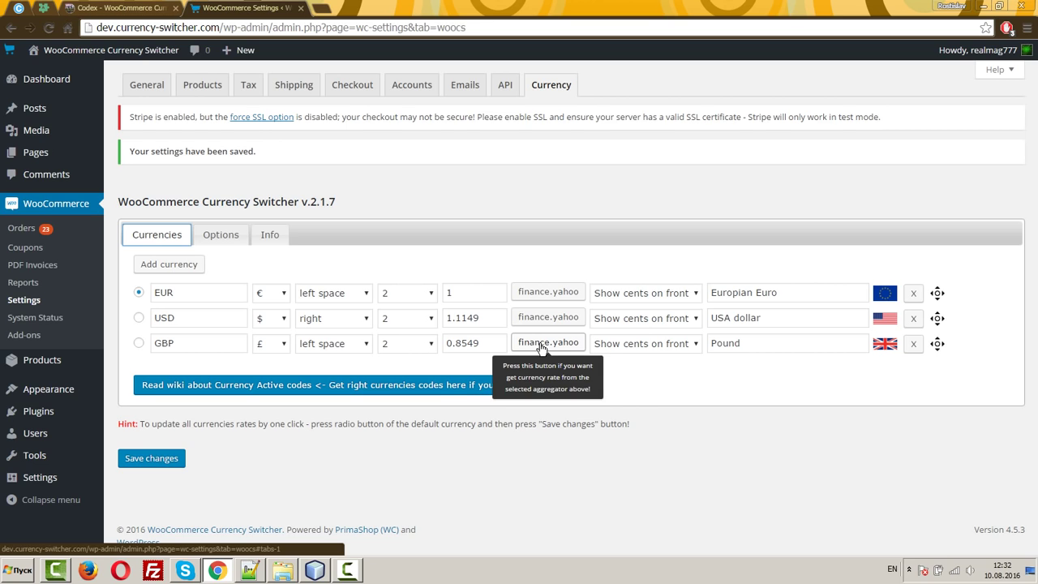
double_click(470, 343)
text(0)
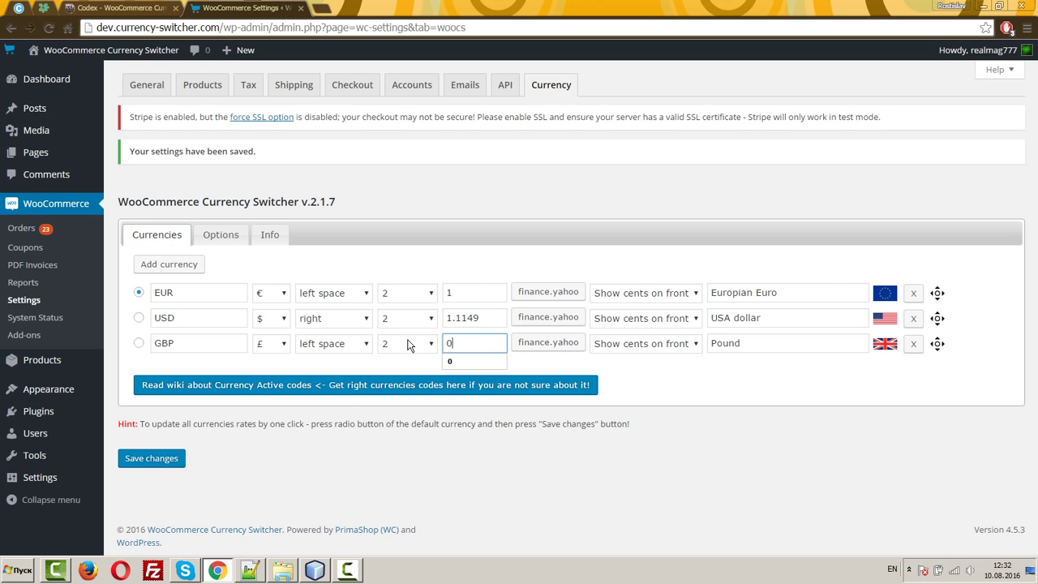
text(.0000)
key(ctrl+a)
key(BackSpace)
- Return to the plugin options and view the choices for CURL for aggregators again
click(220, 235)
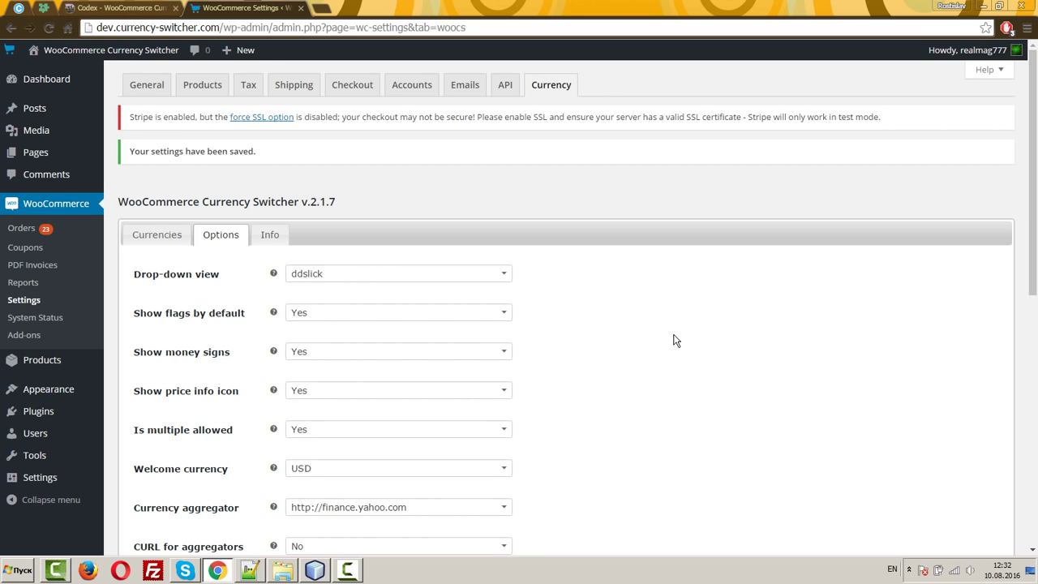
scroll(626, 368, down, 2)
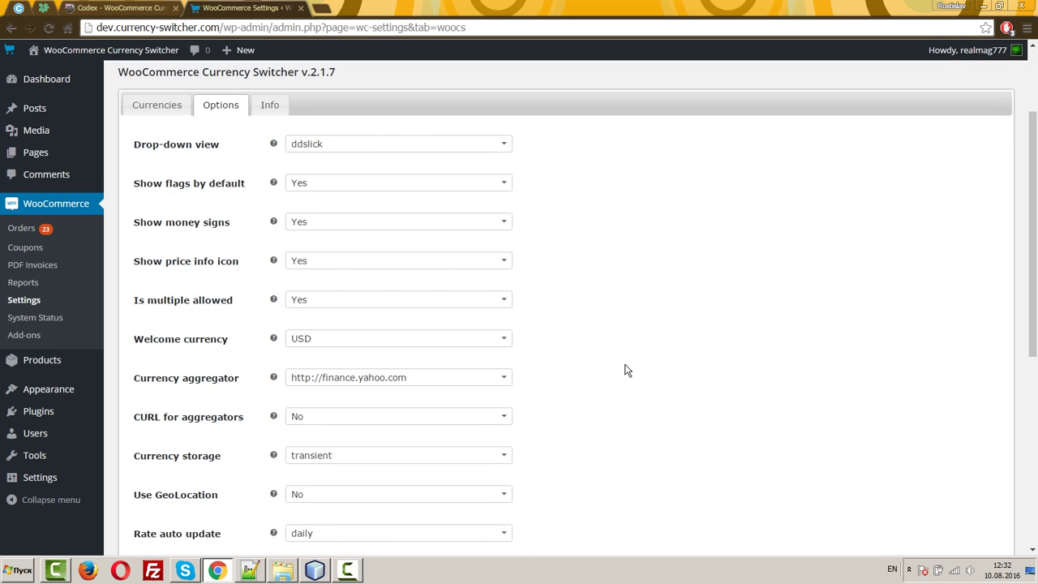
scroll(624, 371, down, 1)
click(317, 353)
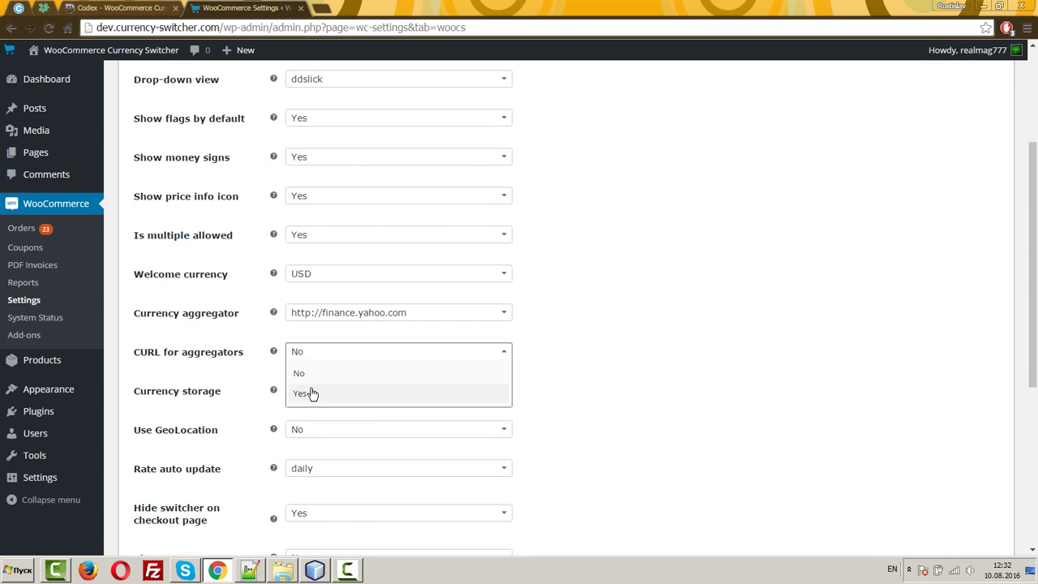
scroll(607, 387, down, 5)
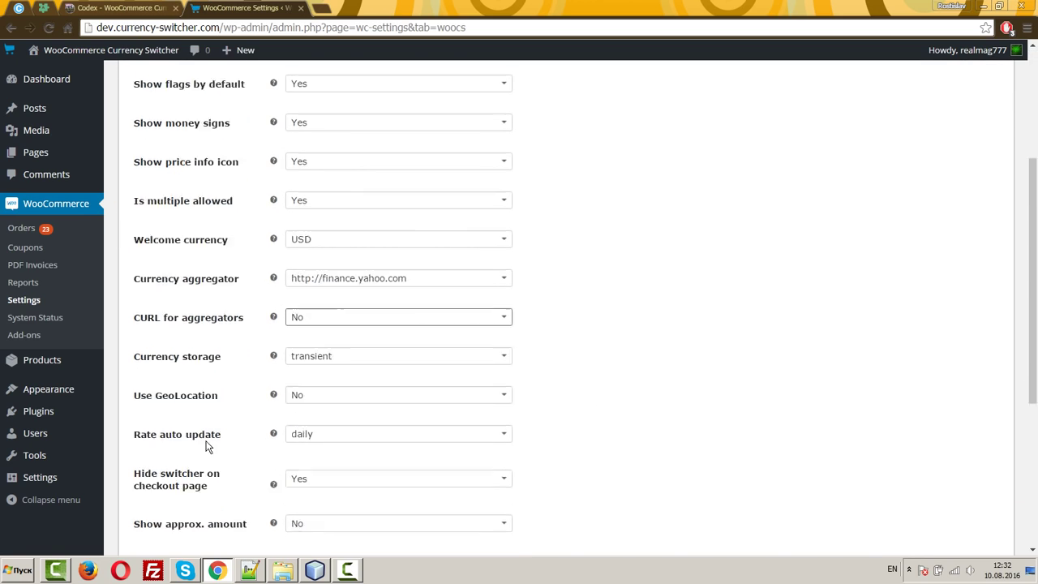
scroll(649, 398, up, 6)
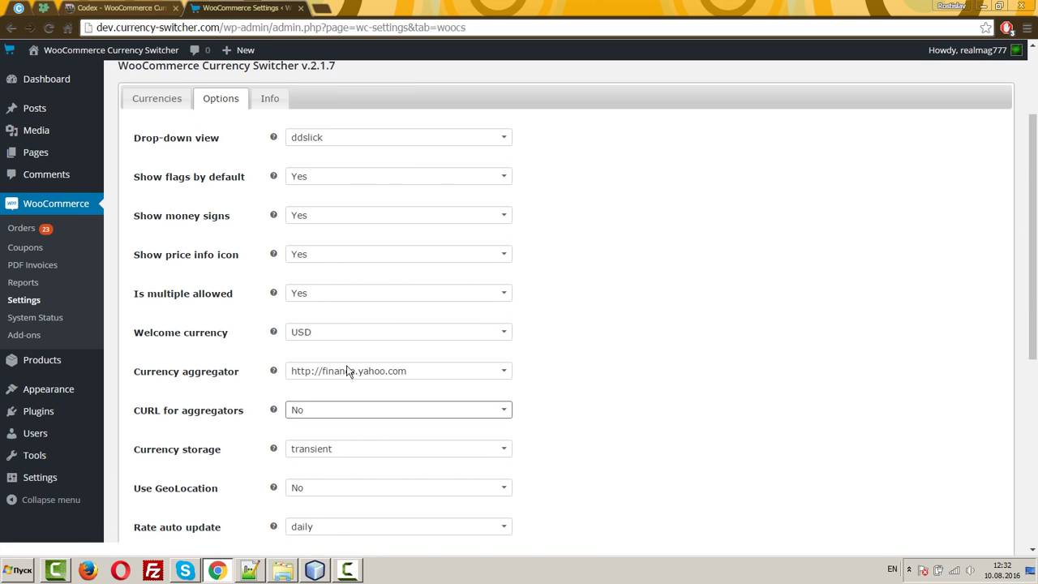
- Examine the storage methods offered by the Currency storage option
scroll(616, 402, down, 3)
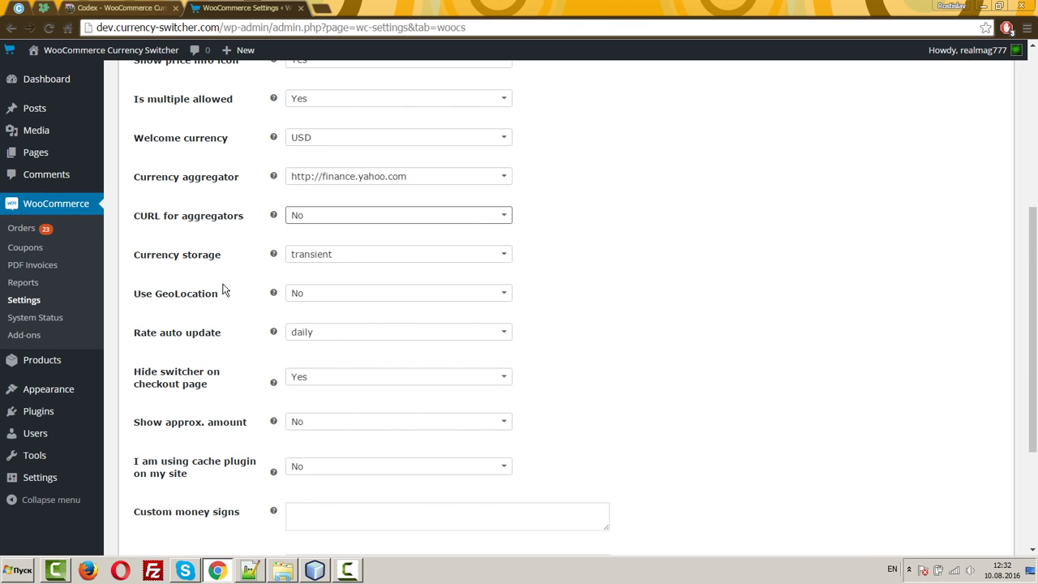
click(300, 257)
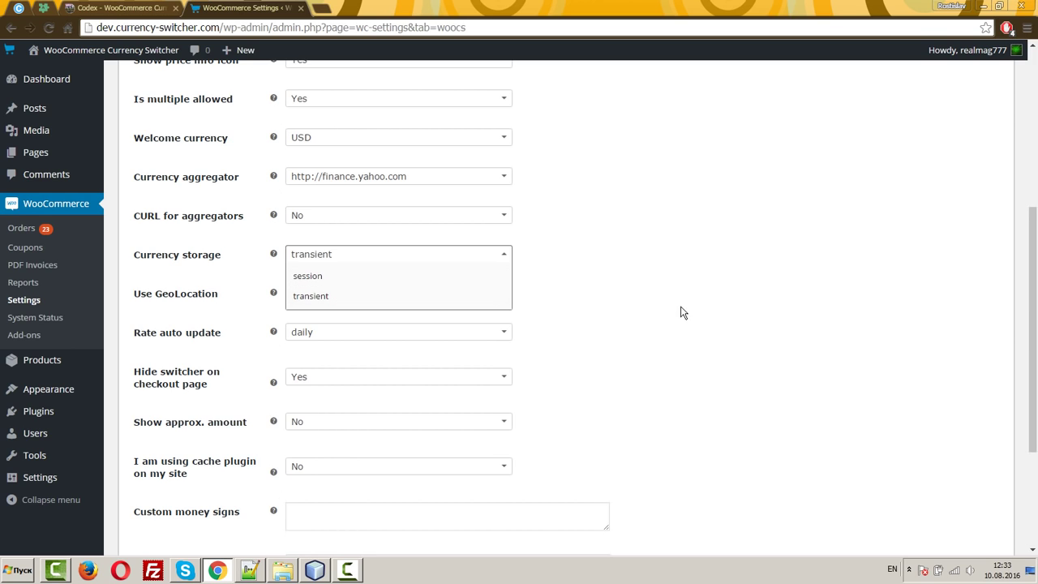
click(621, 296)
click(345, 259)
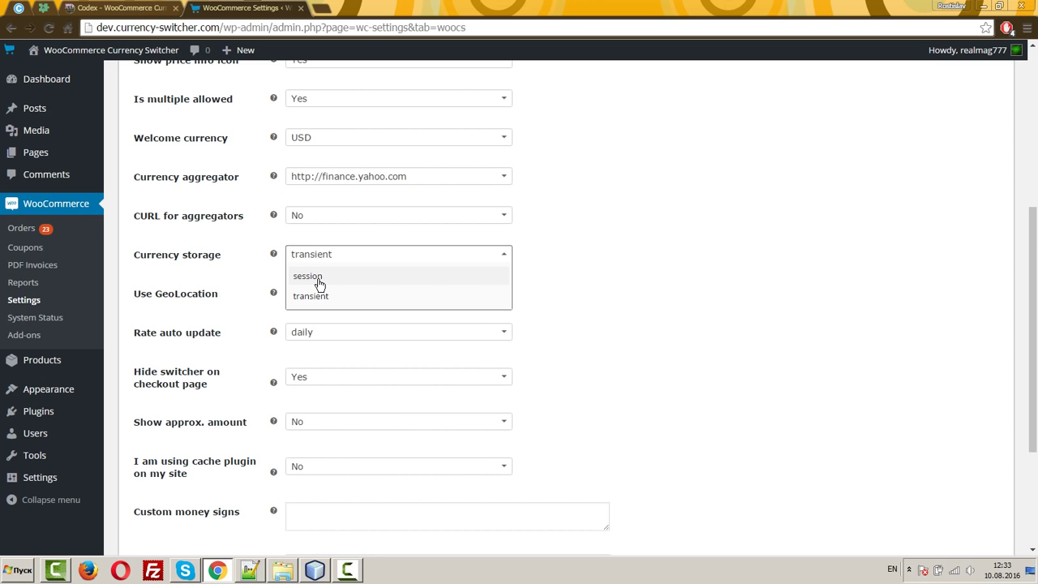
click(565, 270)
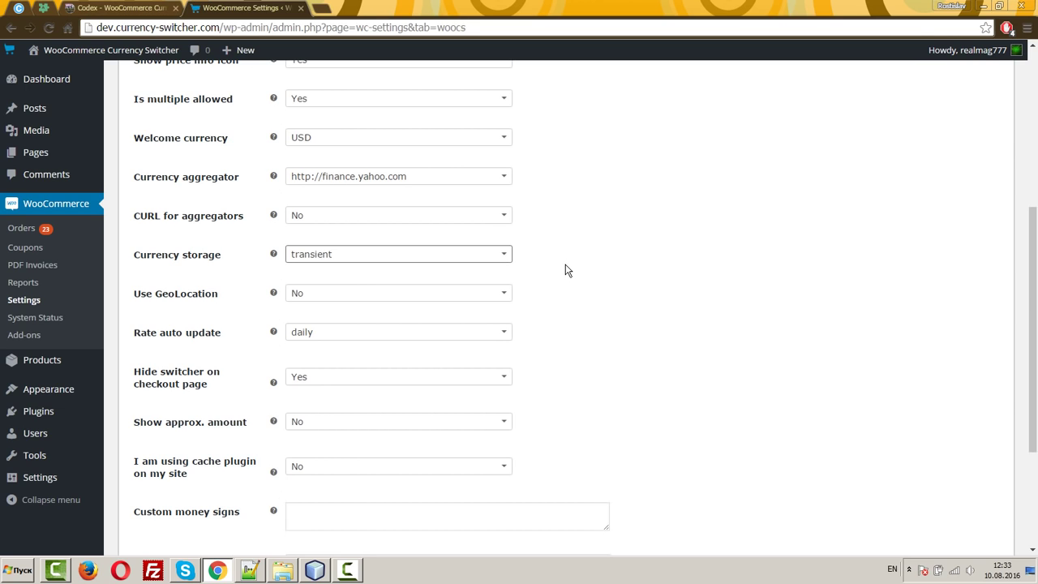
- Set Use GeoLocation to Yes and save the plugin settings
click(336, 295)
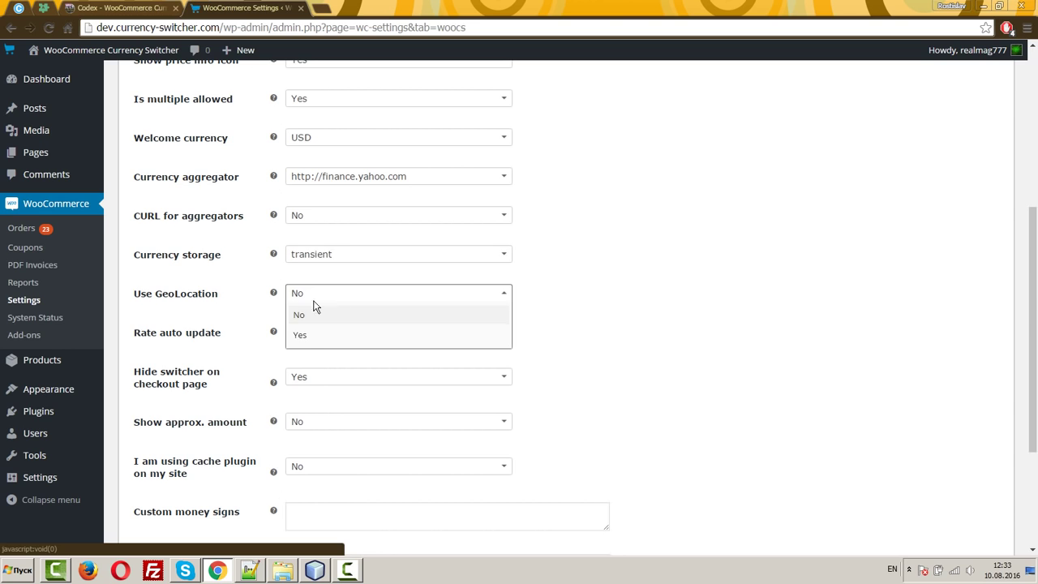
click(341, 337)
scroll(203, 482, down, 3)
click(166, 488)
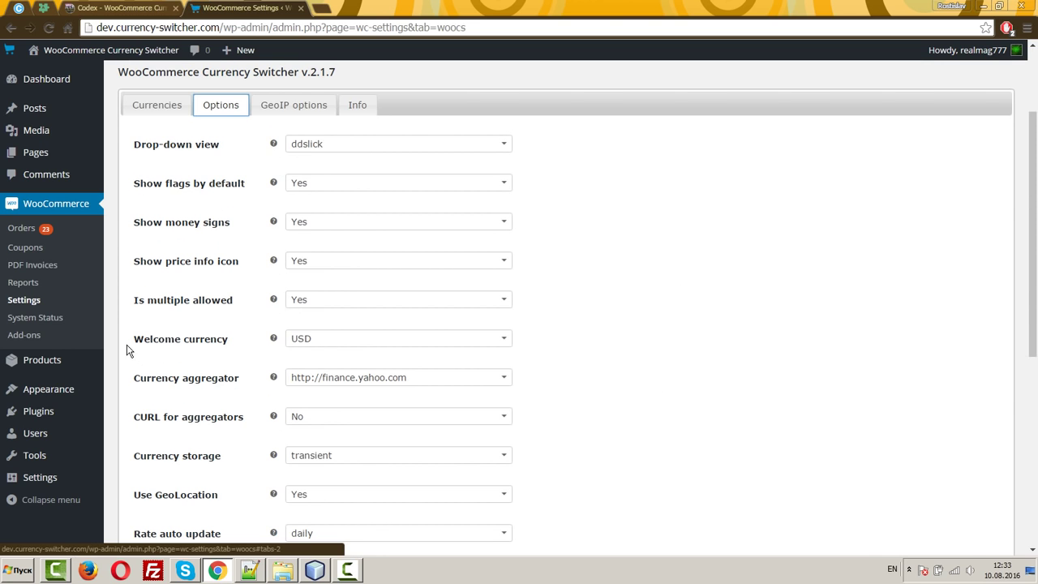
- Assign United Kingdom (UK) to the GBP currency in the GeoIP options
click(292, 108)
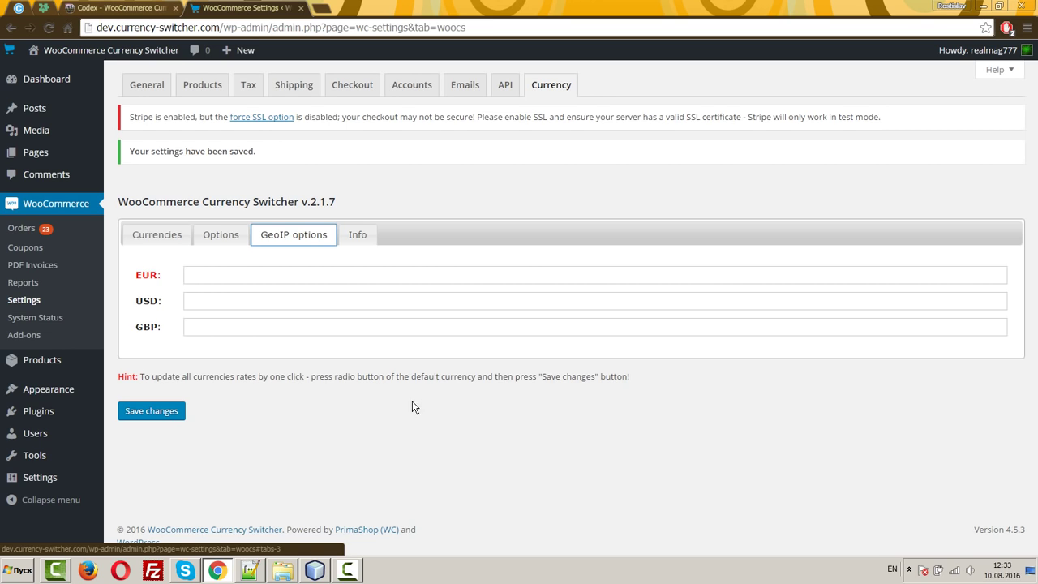
click(301, 324)
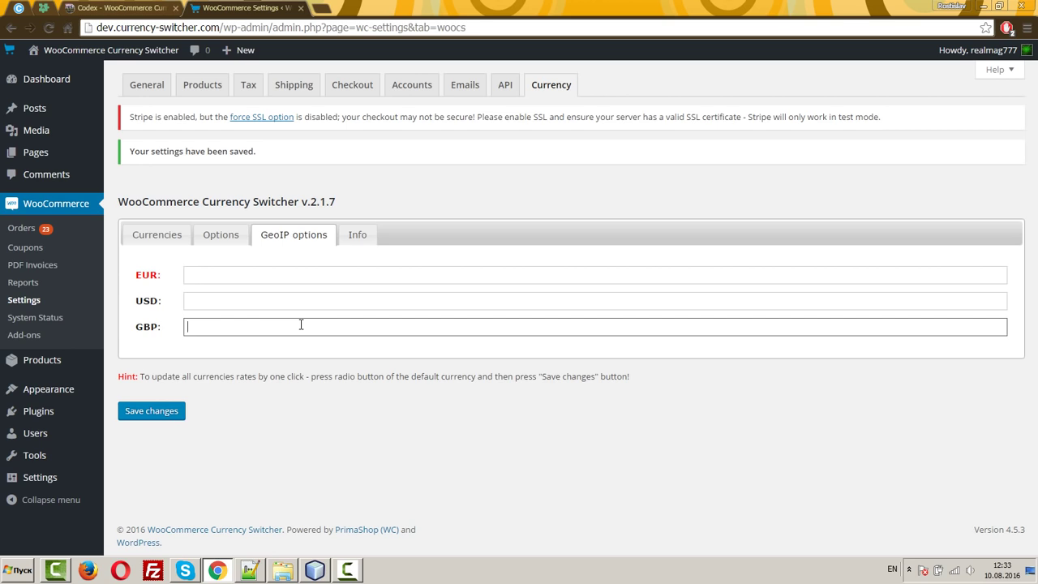
text(U)
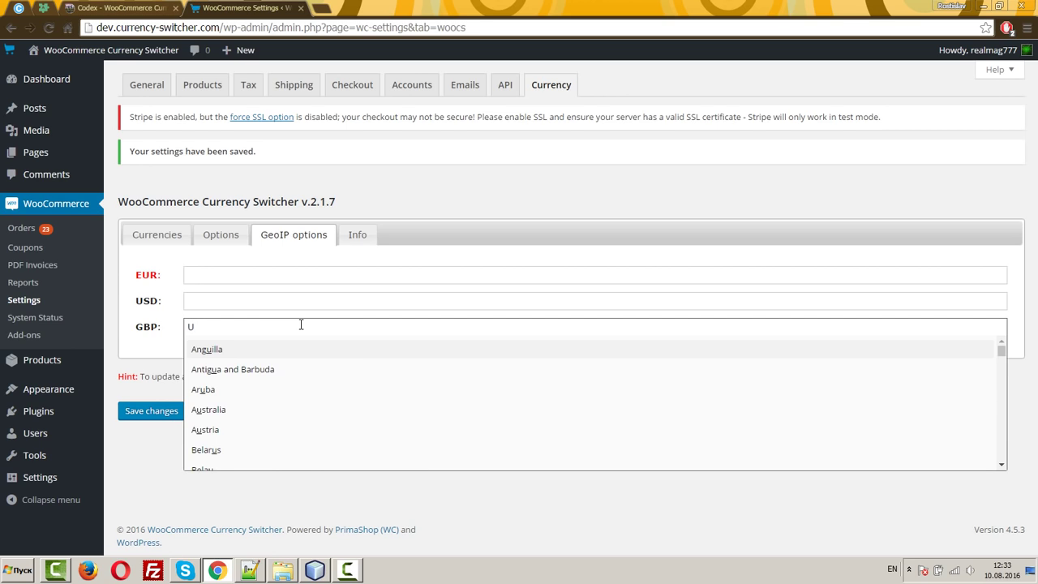
text(NI)
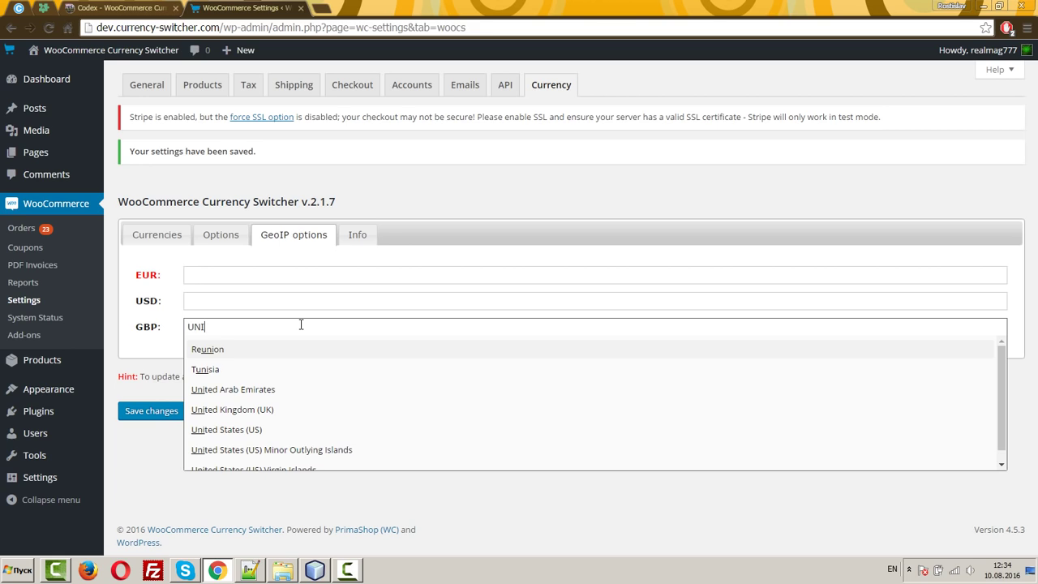
text(TED)
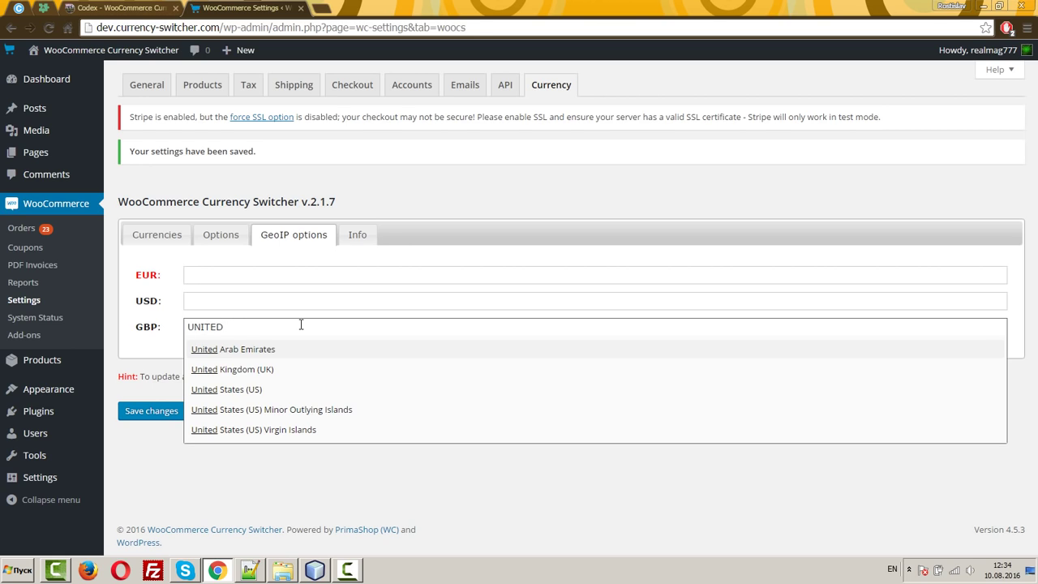
key(Down)
key(Down)
key(Up)
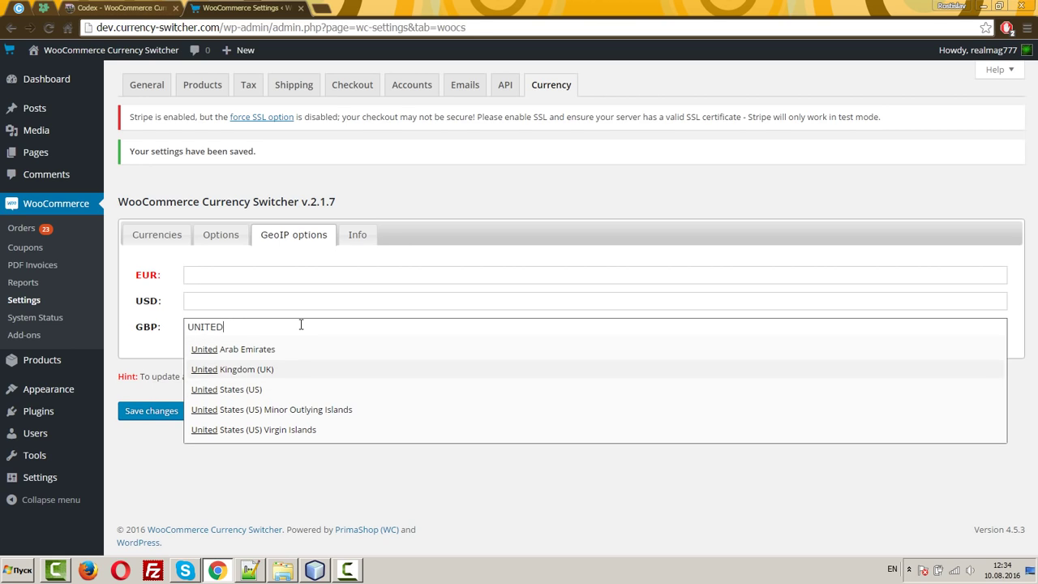
key(Return)
- Assign Spain, Germany and France to the EUR currency in the GeoIP options
click(232, 276)
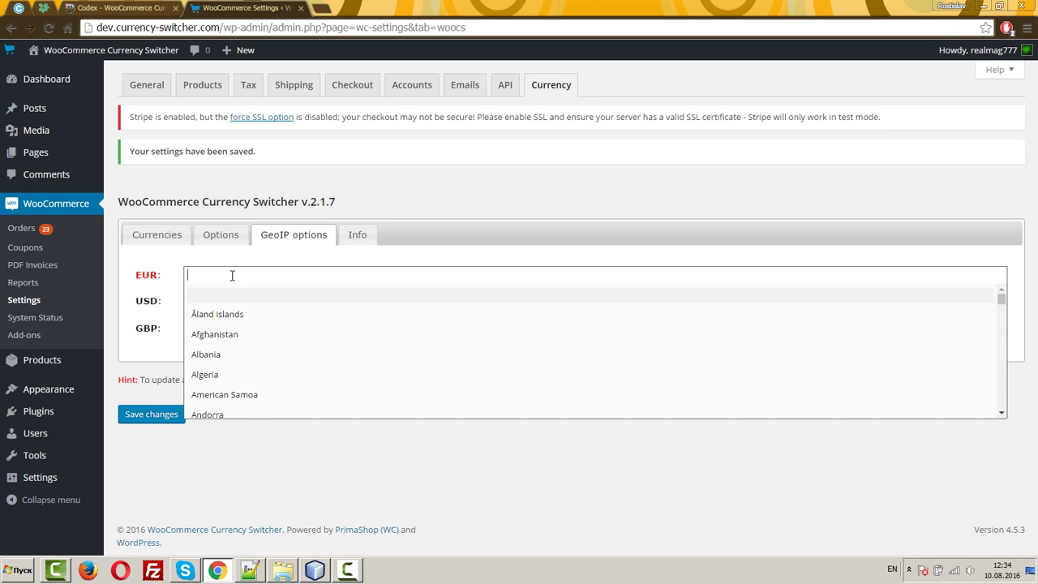
text(sp)
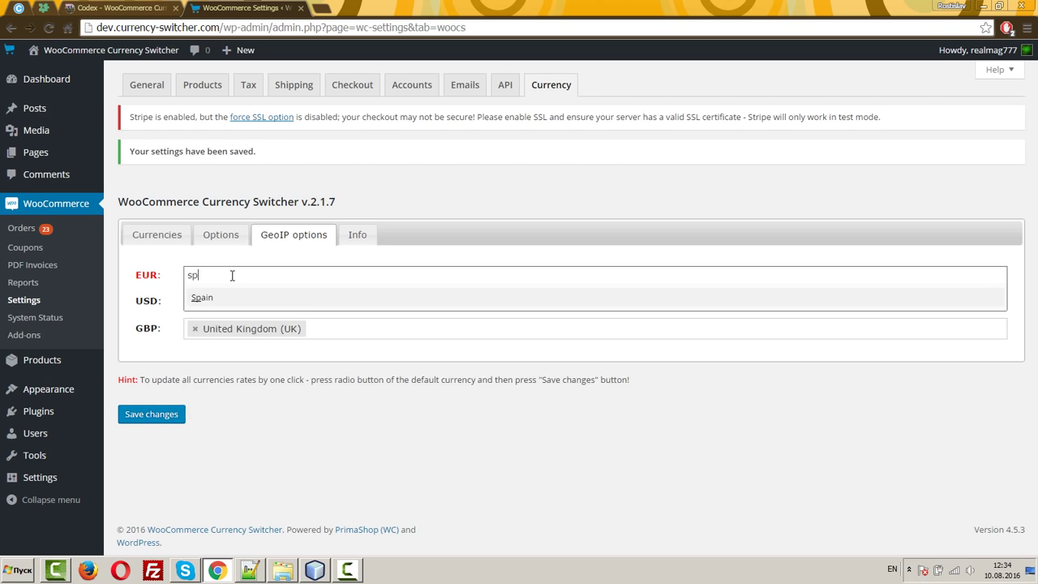
text(ian)
key(BackSpace)
key(BackSpace)
key(BackSpace)
key(Return)
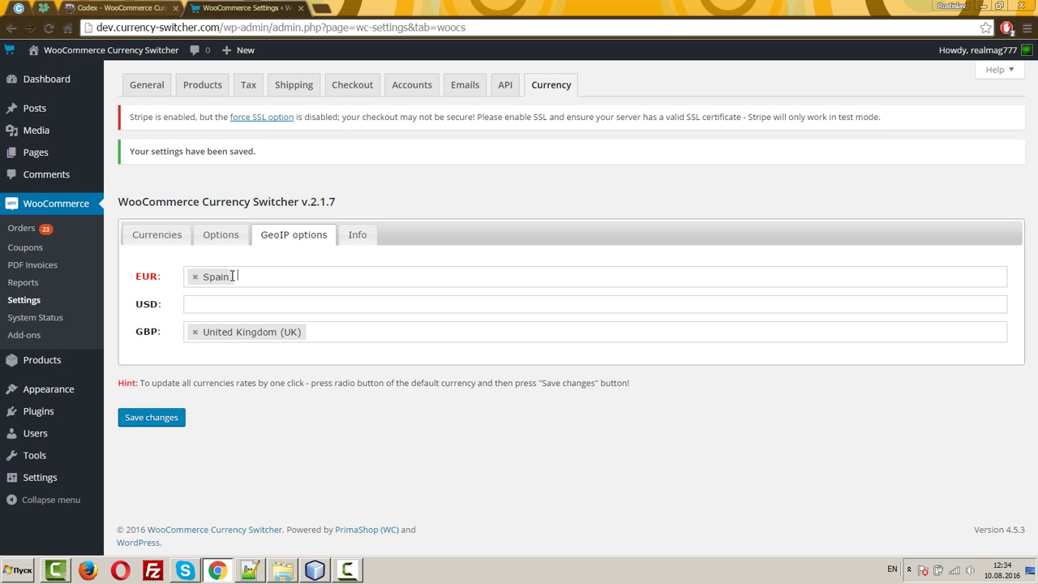
text(ger)
key(Down)
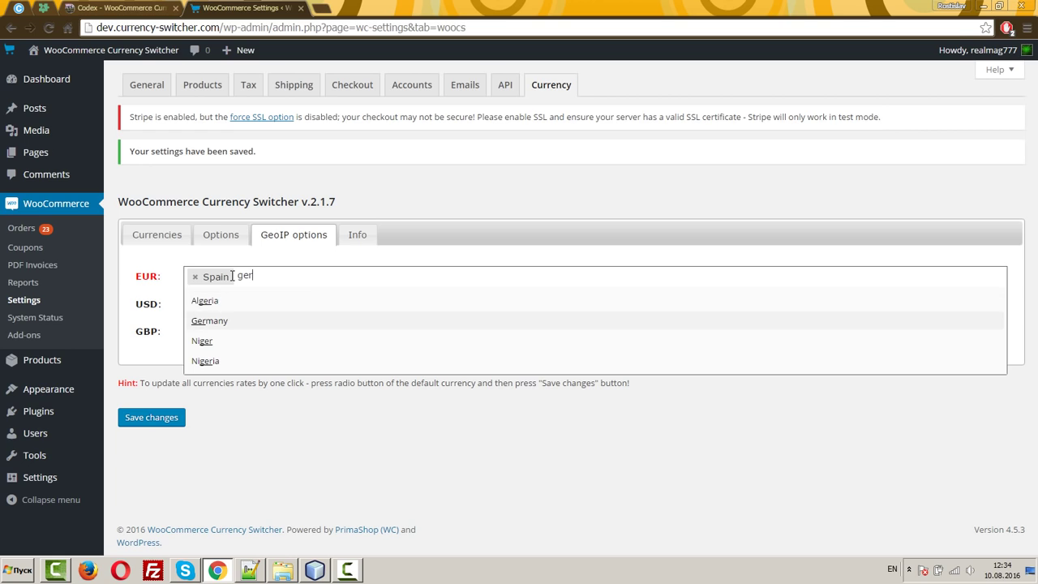
key(Return)
text(fra)
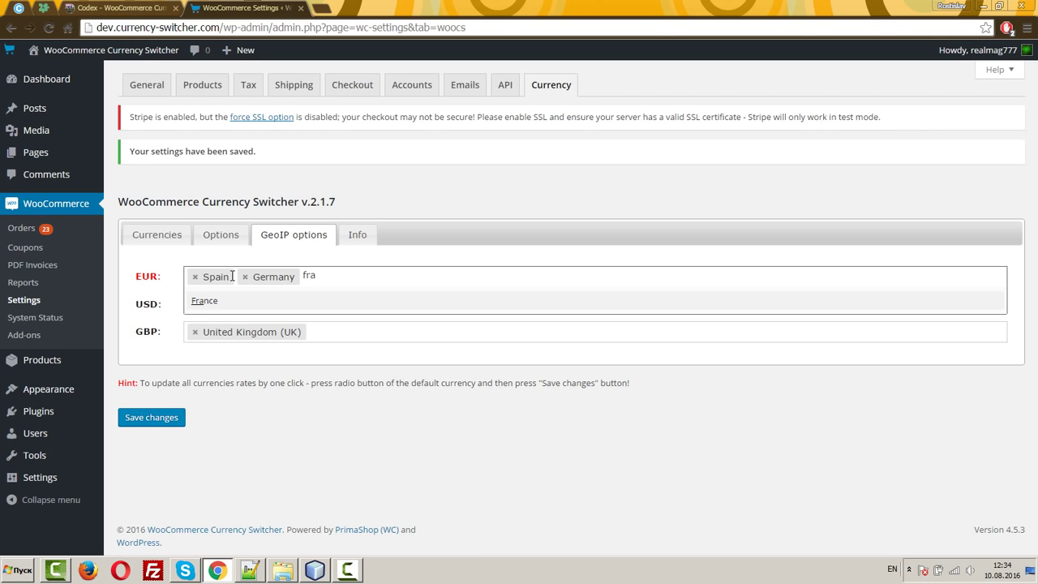
key(Return)
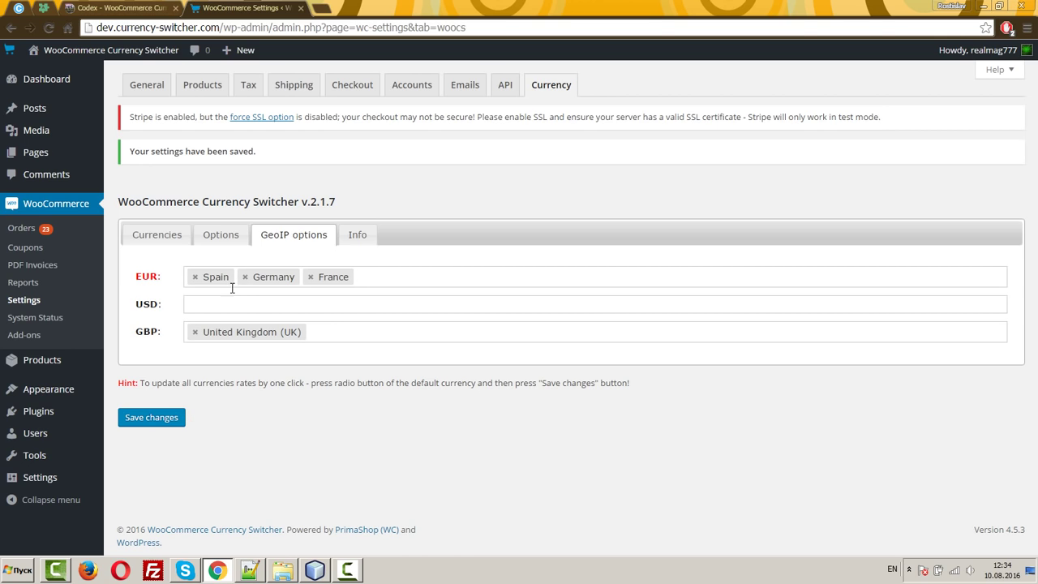
- Assign United States (US) to the USD currency, save the settings and reopen the GeoIP options
click(224, 301)
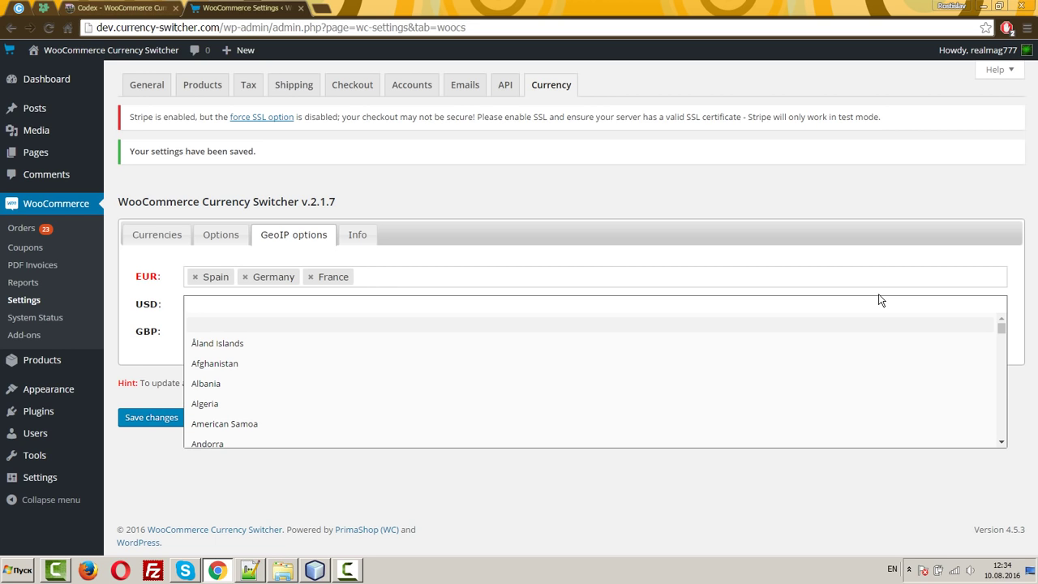
click(150, 417)
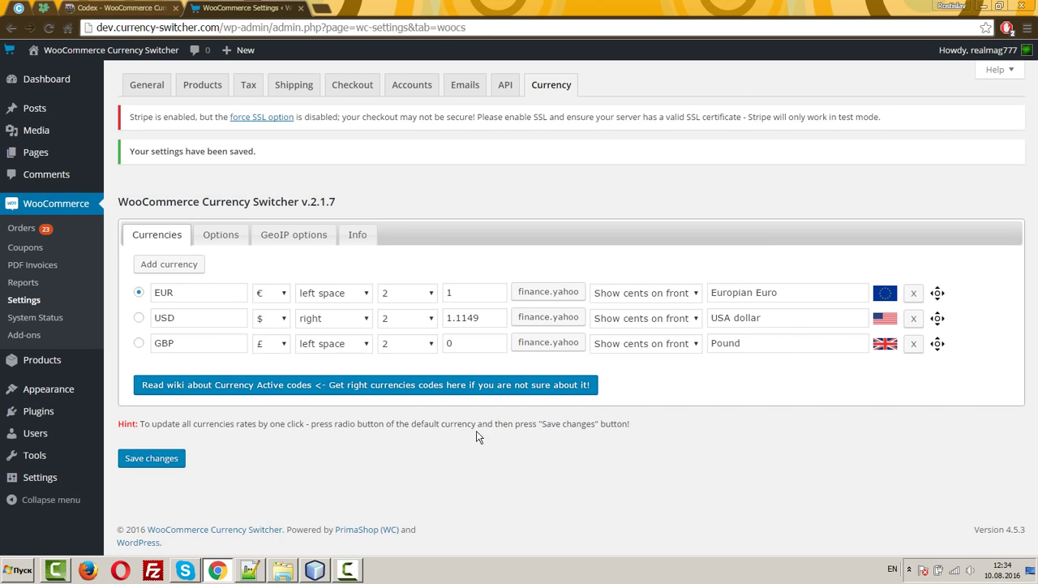
click(298, 238)
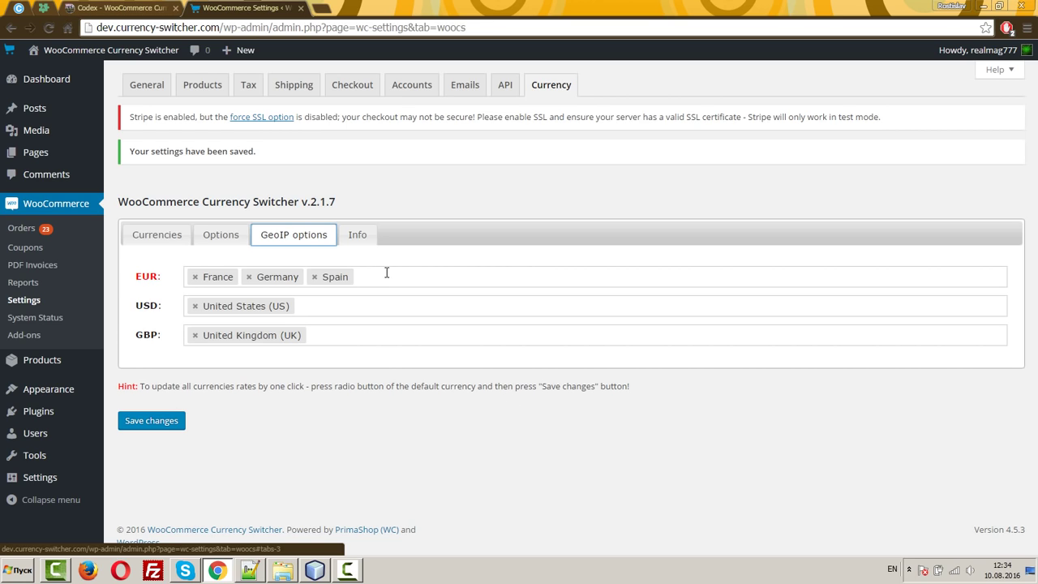
- Compare the GeoIP country assignments with the Welcome currency setting in the plugin options
click(230, 237)
click(293, 235)
click(233, 239)
scroll(283, 426, down, 1)
scroll(282, 427, down, 2)
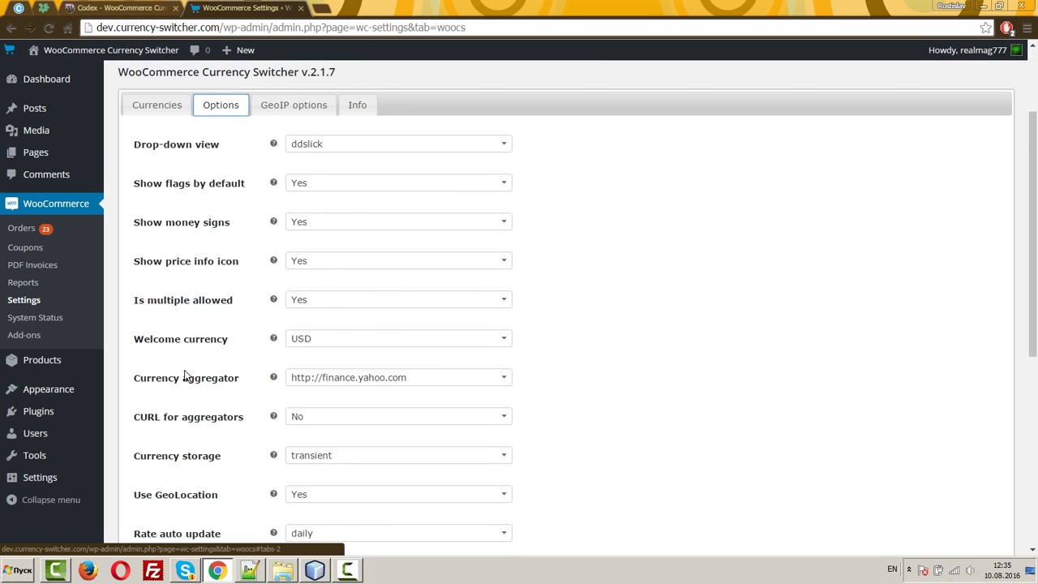
drag(132, 342, 238, 338)
click(233, 362)
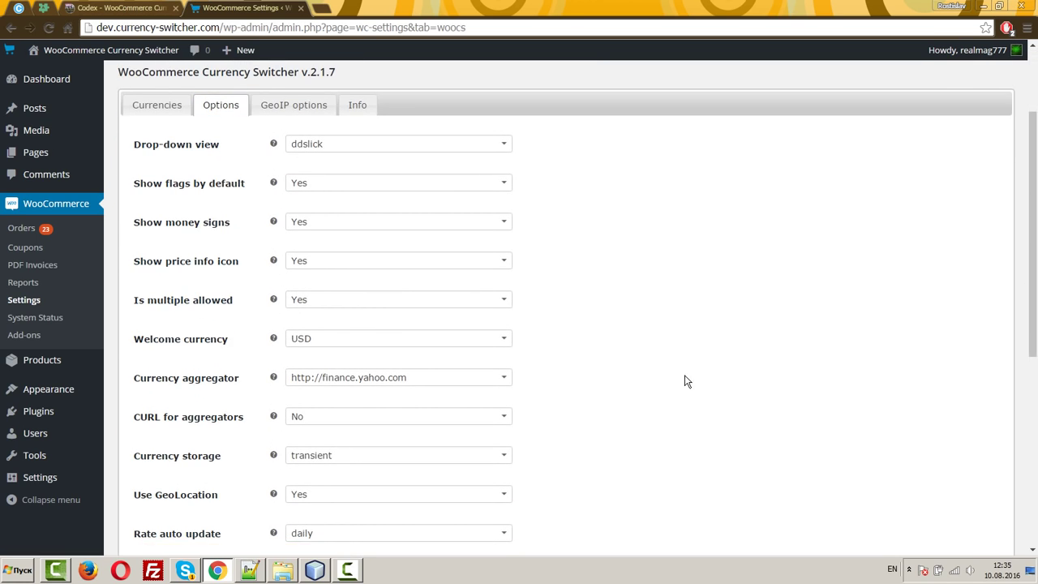
- Read the help for Show approx. amount and set that option to Yes
scroll(248, 311, down, 4)
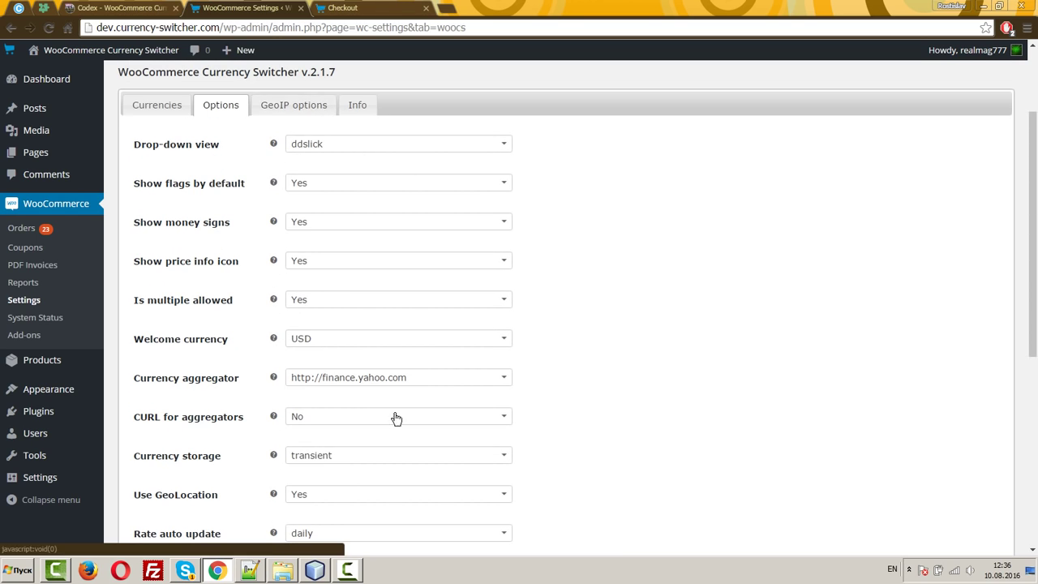
scroll(389, 411, down, 3)
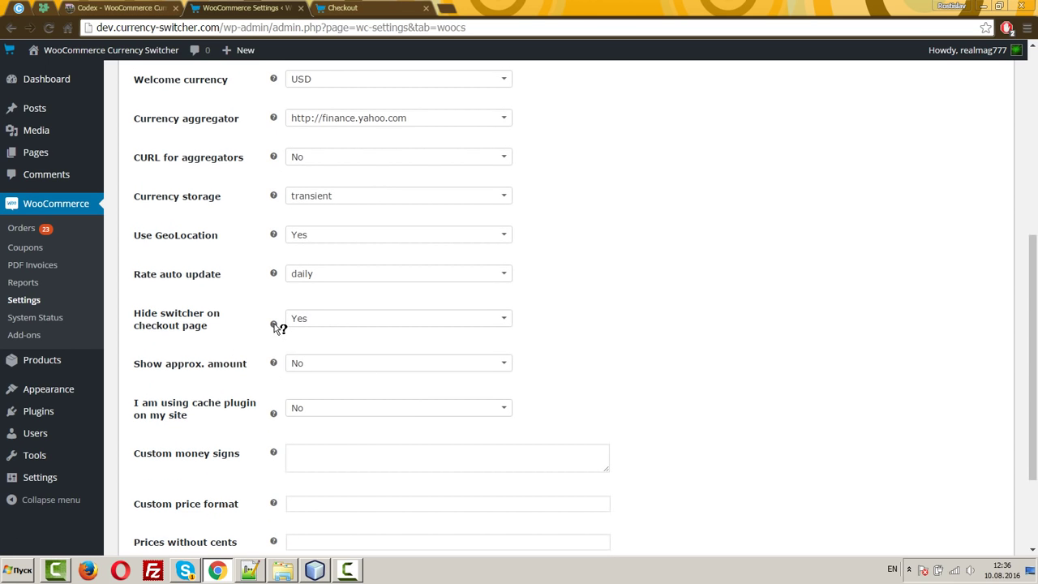
scroll(273, 411, down, 2)
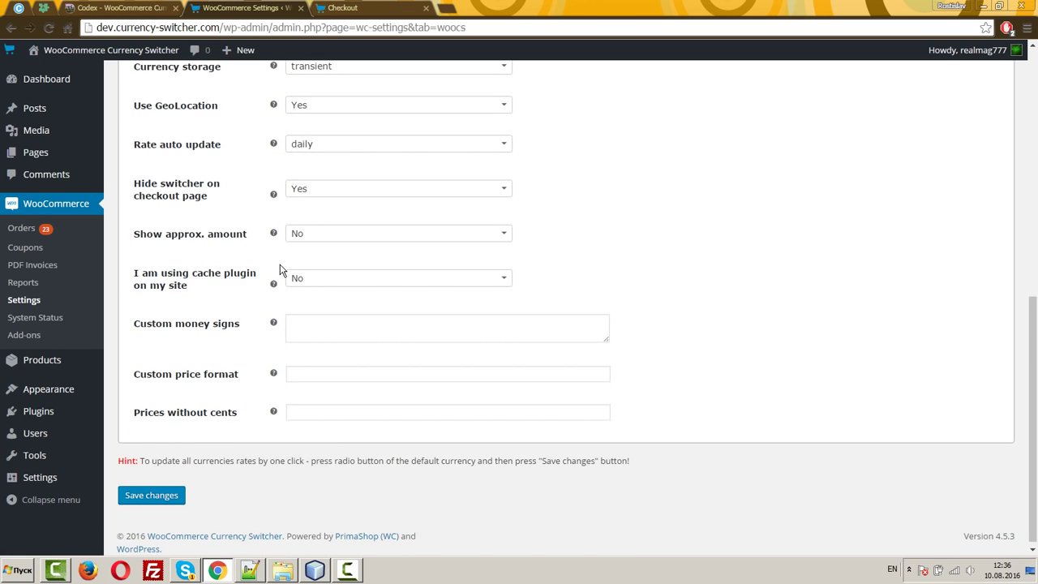
mouse_move(276, 235)
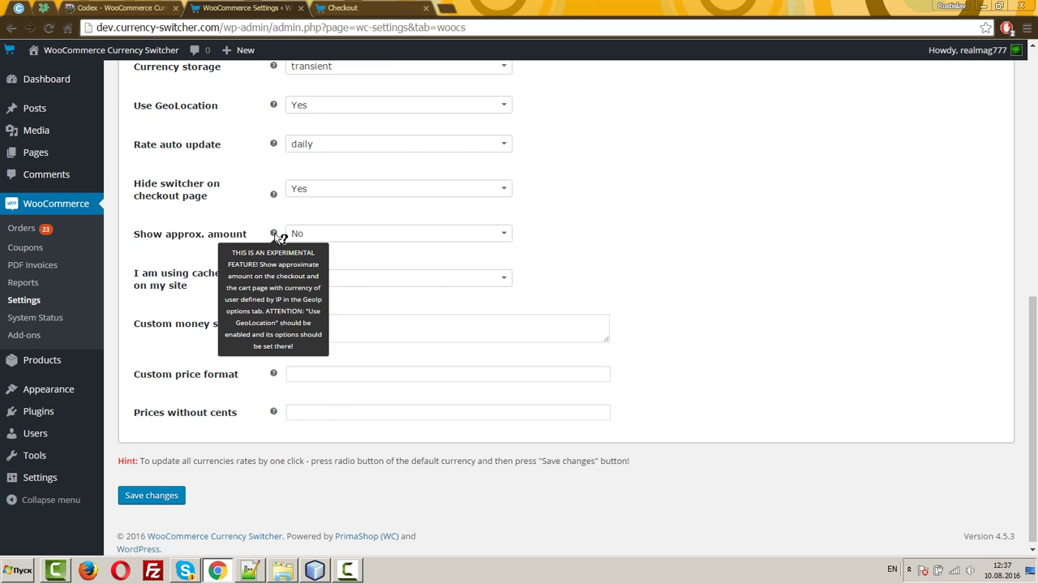
click(325, 233)
click(323, 273)
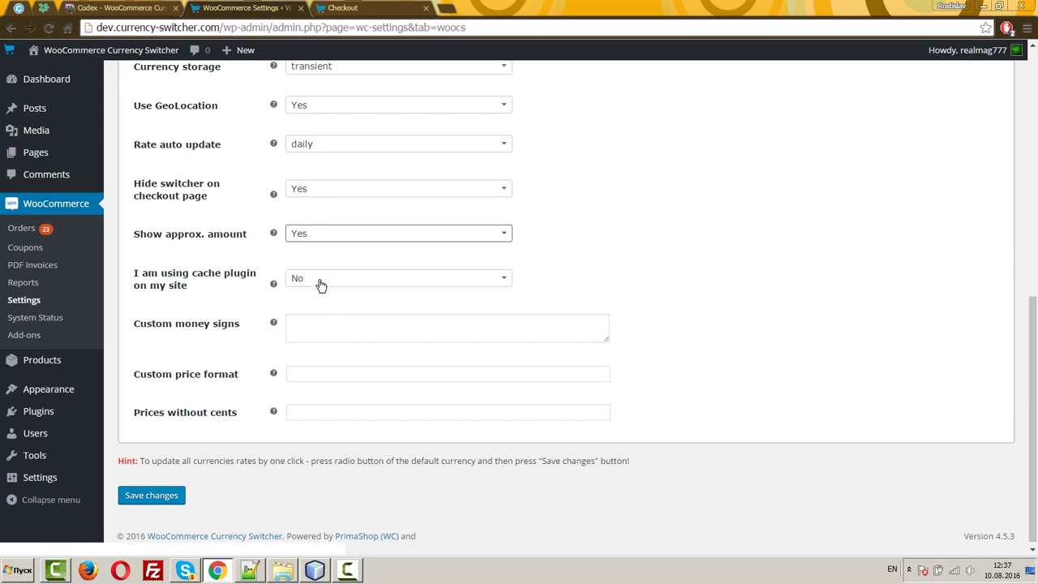
- Save the plugin settings and switch the currency on the shop's home page to USD
click(146, 495)
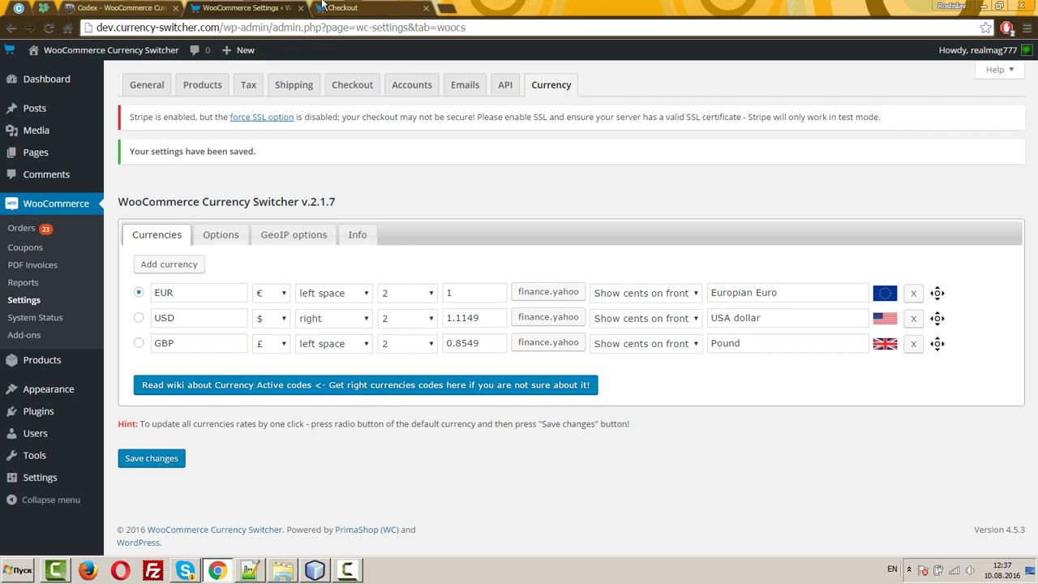
click(360, 8)
click(537, 63)
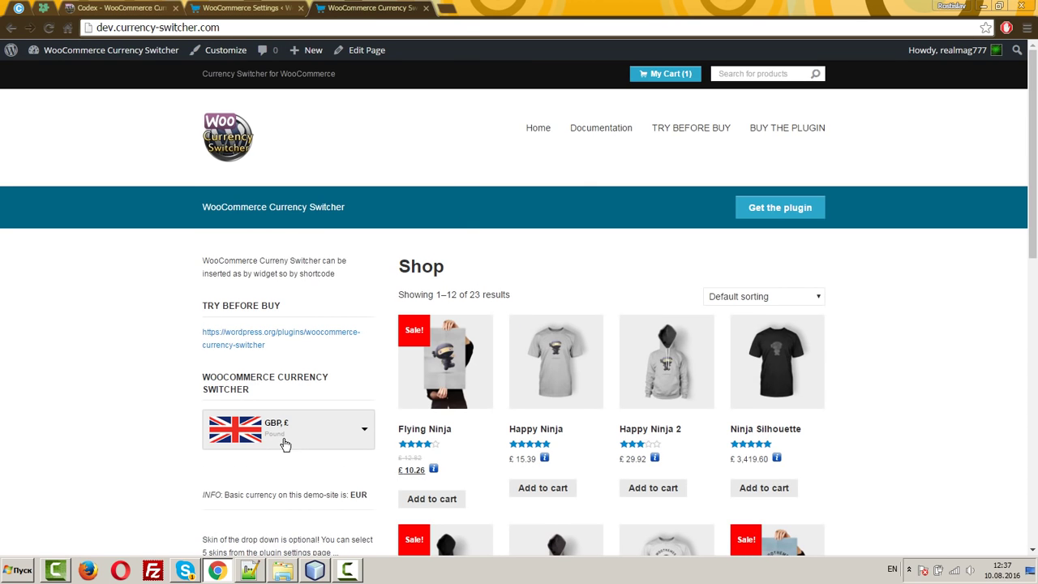
click(284, 442)
click(298, 519)
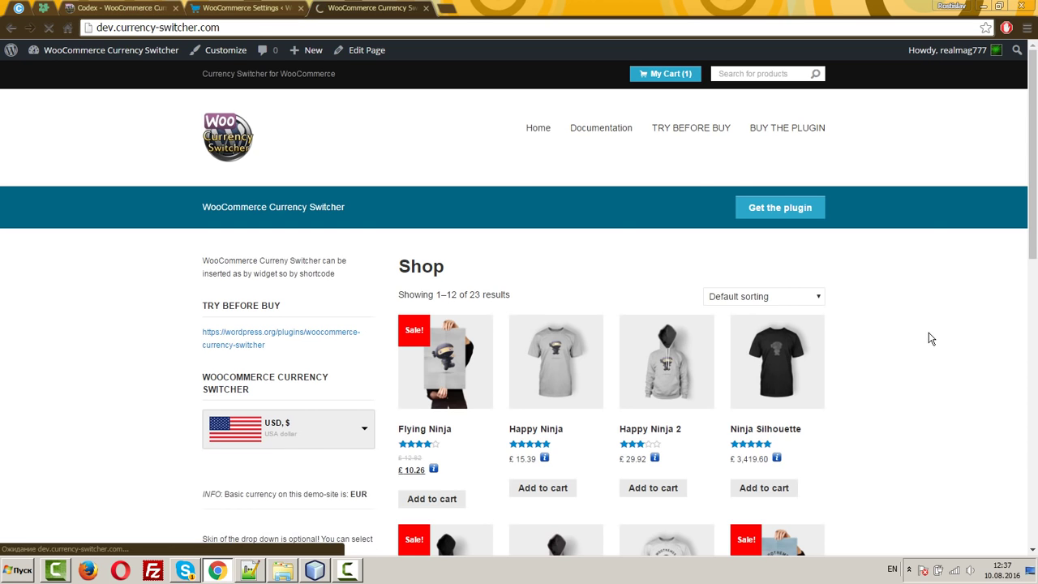
- Open the cart and examine the approximate EUR amounts shown for the product, shipping methods, VAT and total
mouse_move(661, 77)
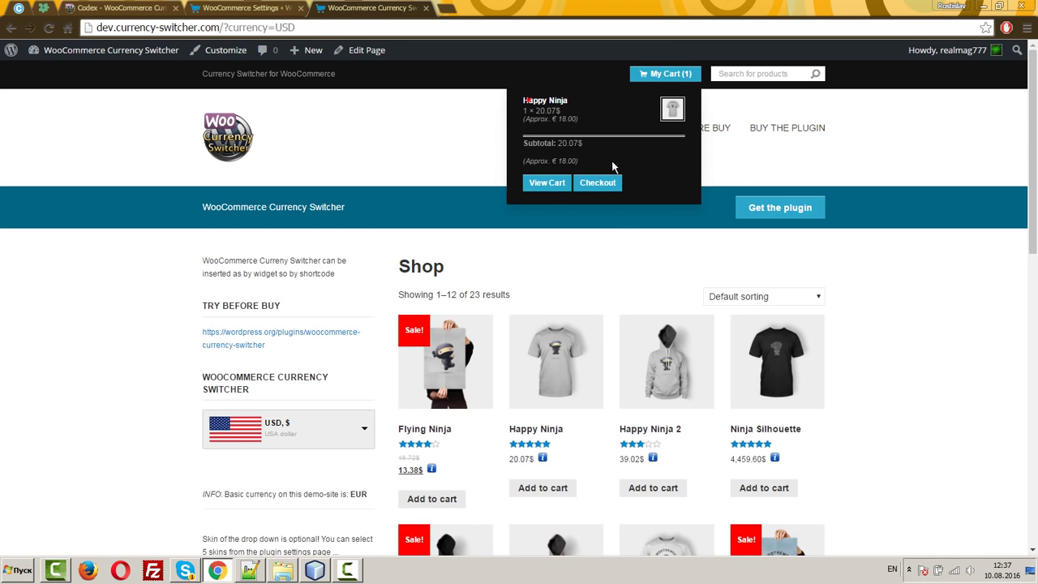
click(554, 183)
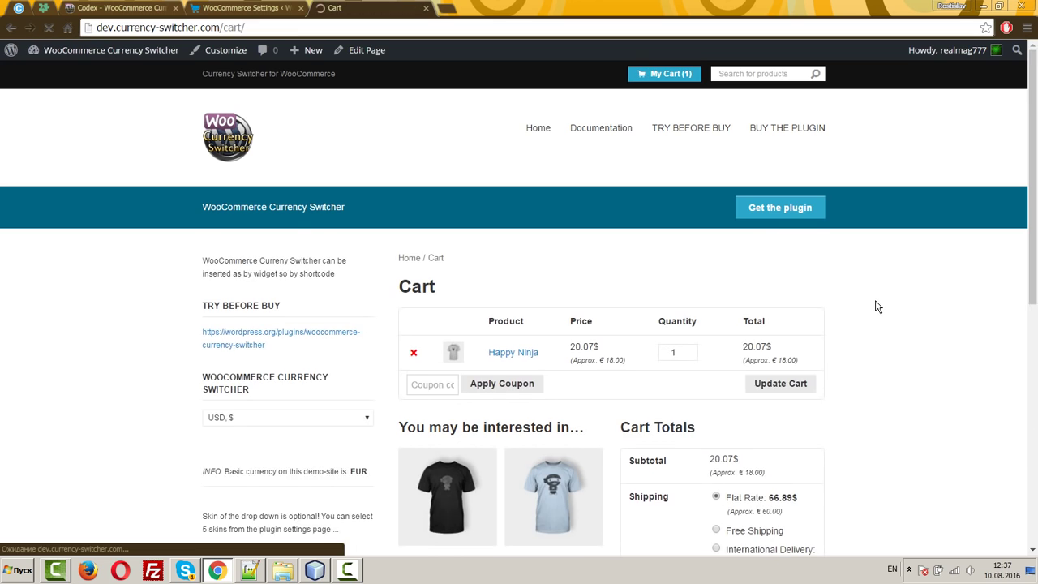
scroll(875, 347, down, 3)
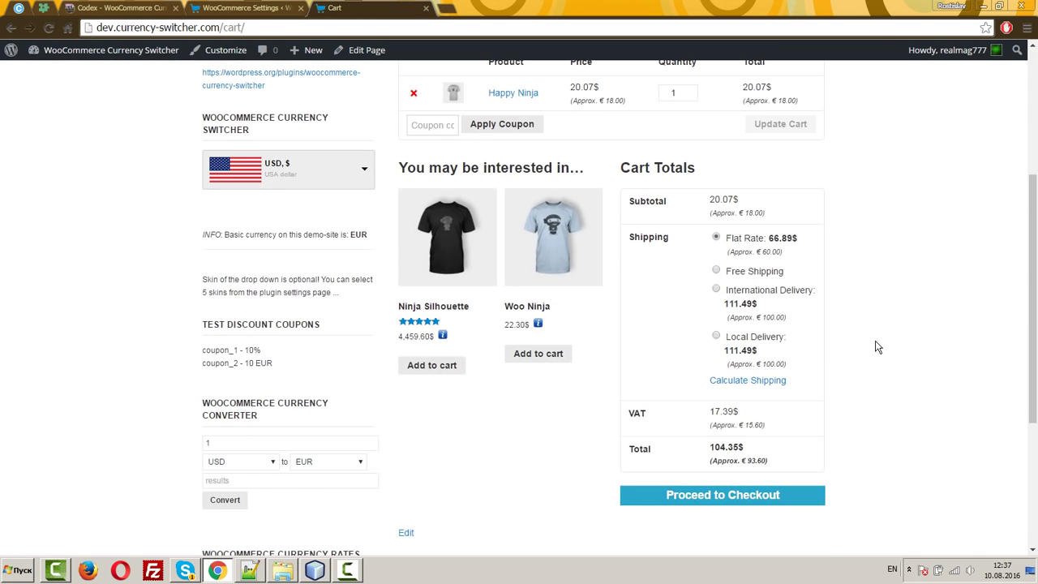
scroll(876, 336, up, 2)
scroll(876, 335, down, 2)
drag(727, 254, 786, 252)
drag(727, 317, 838, 330)
drag(724, 364, 797, 363)
click(862, 370)
- Proceed to checkout and examine the approximate EUR amounts in the order summary, including VAT
click(762, 503)
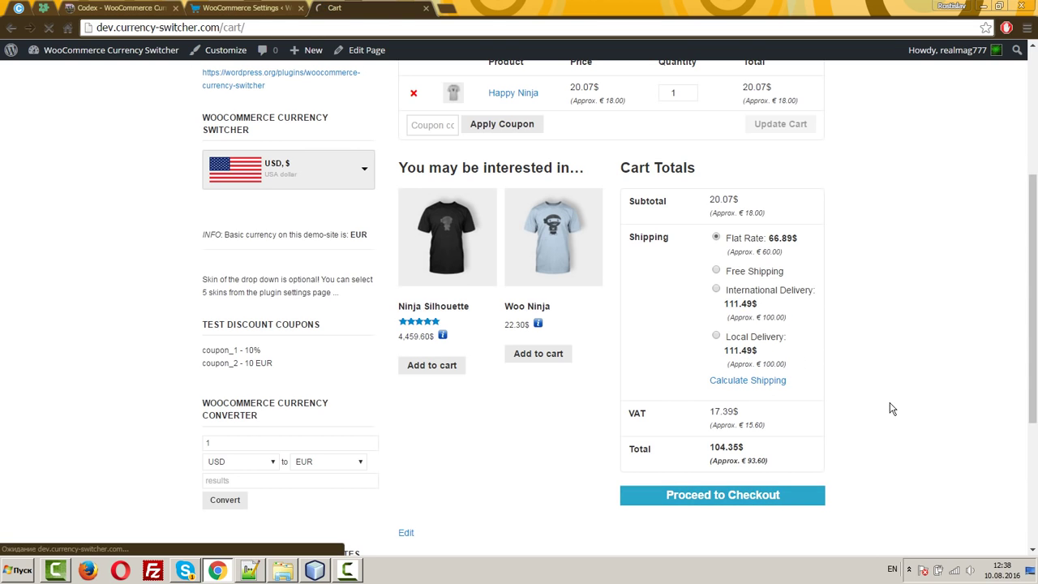
click(714, 371)
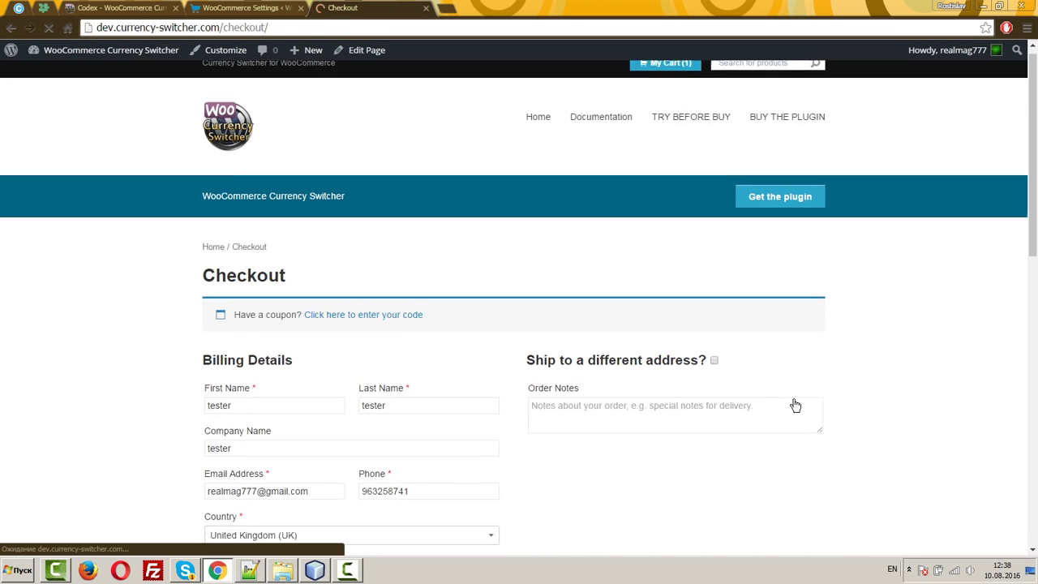
scroll(792, 405, down, 6)
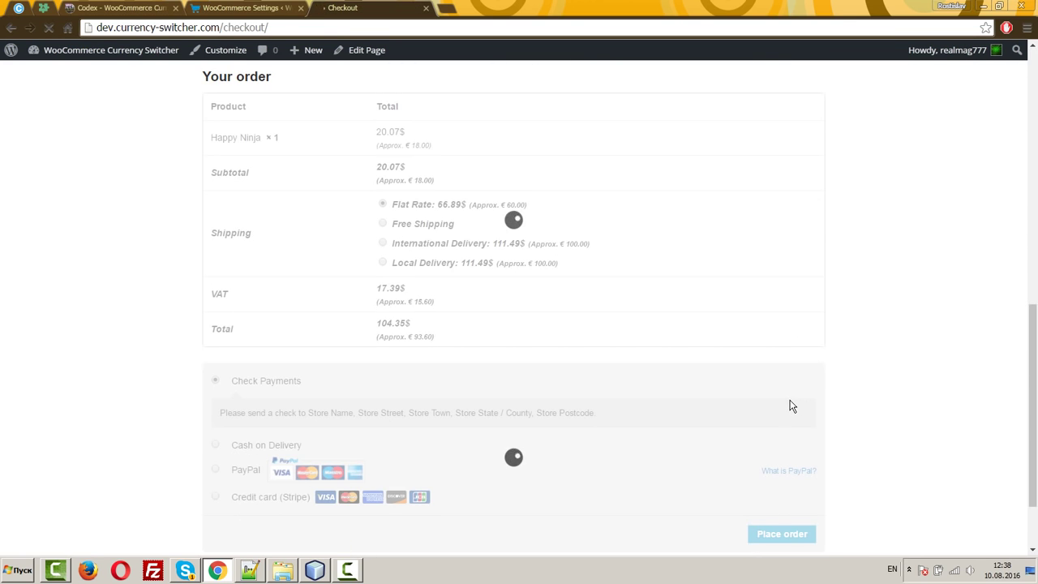
drag(378, 306, 494, 313)
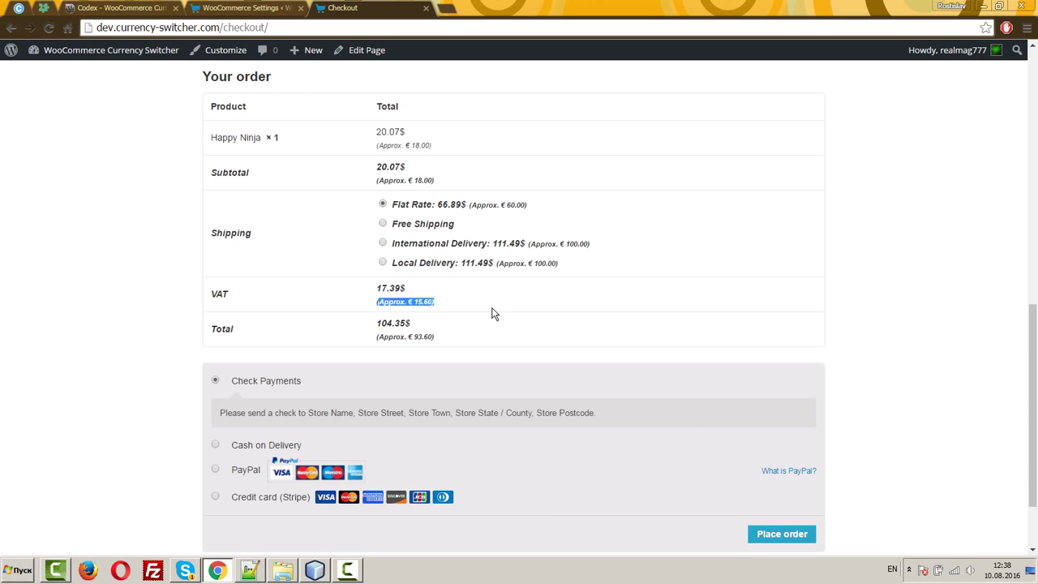
click(907, 318)
- Set the currency switcher option "I am using cache plugin on my site" to Yes and save the settings
click(226, 7)
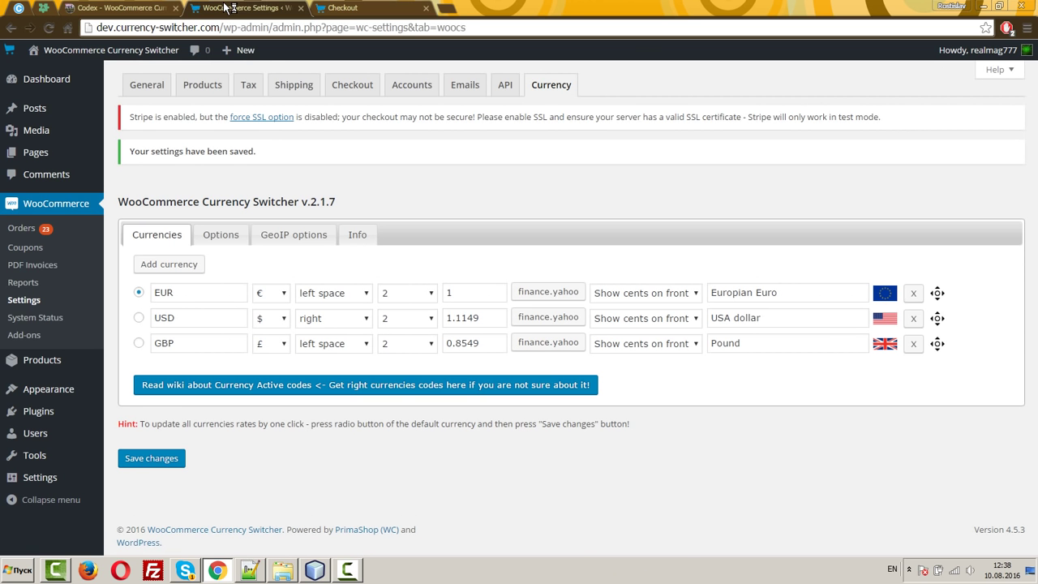
click(220, 234)
scroll(475, 340, down, 3)
scroll(475, 341, down, 3)
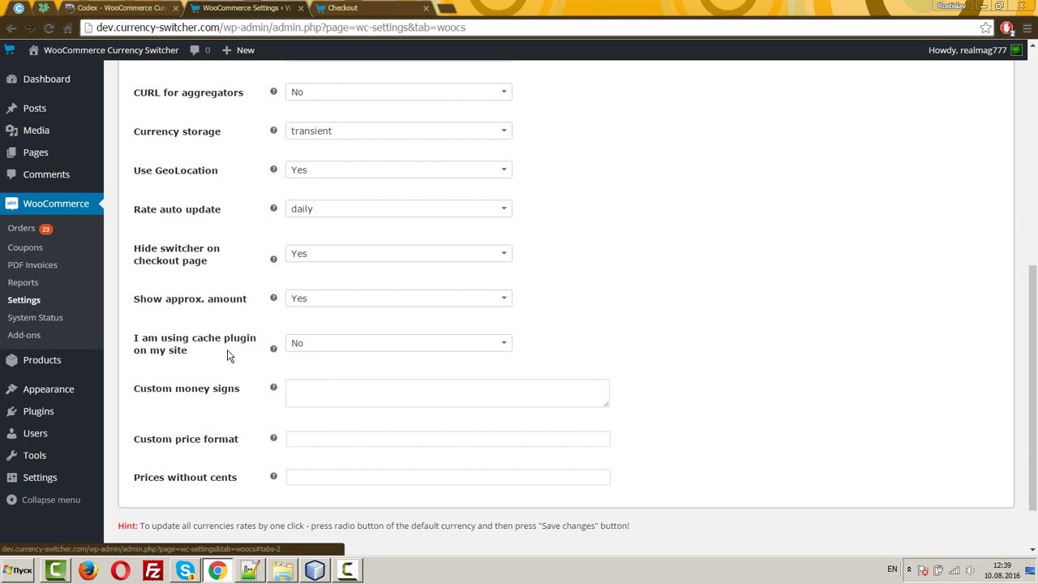
click(339, 346)
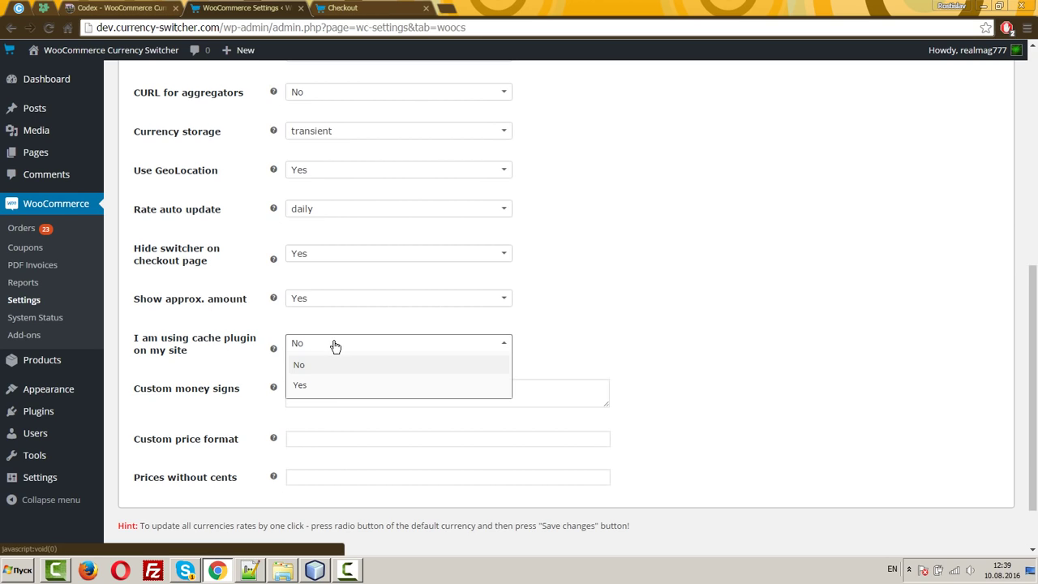
click(332, 388)
scroll(524, 368, down, 2)
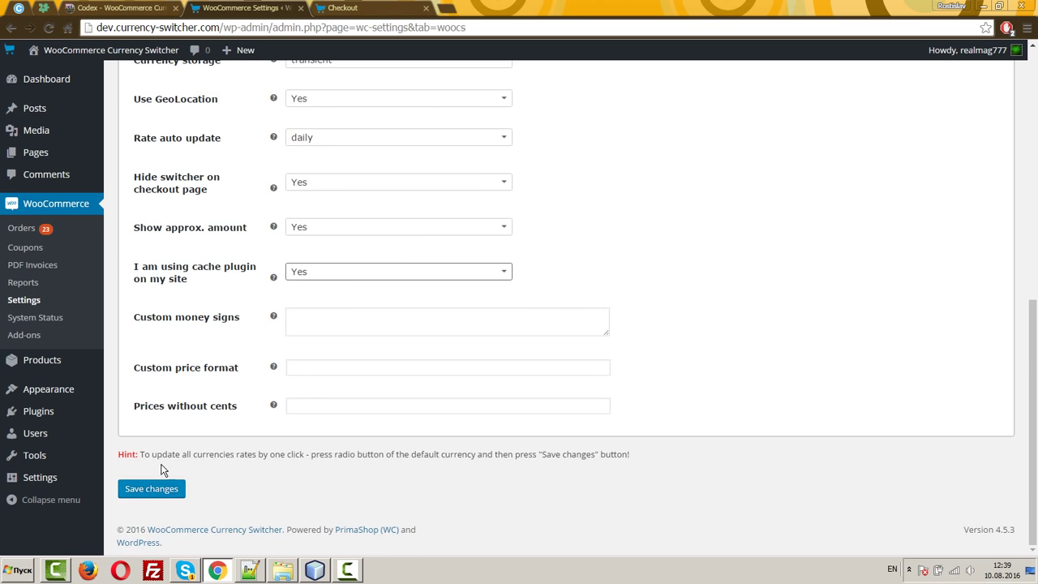
click(159, 489)
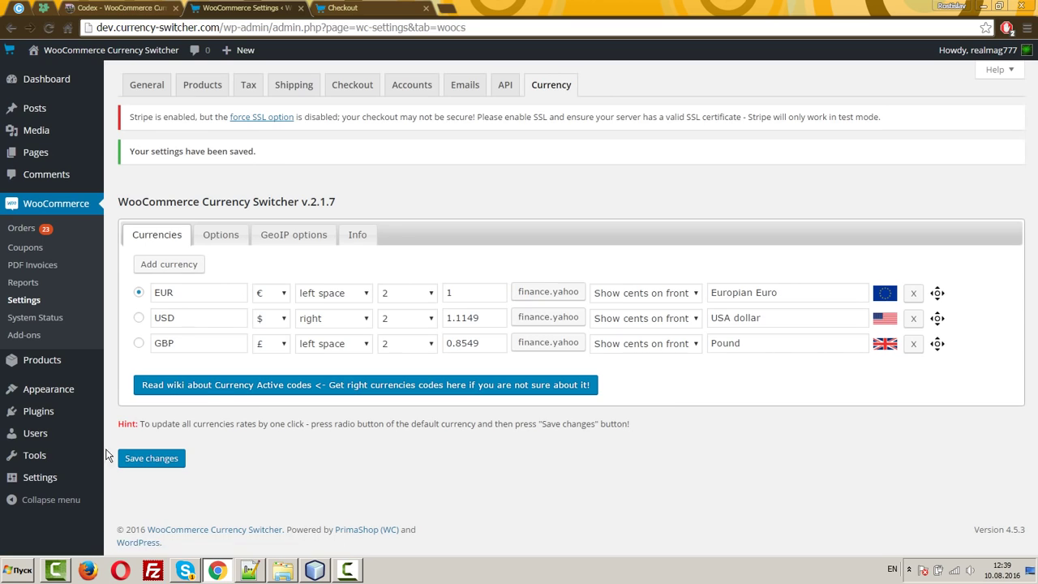
- Activate the WP Super Cache plugin and turn its caching on in its settings
mouse_move(47, 481)
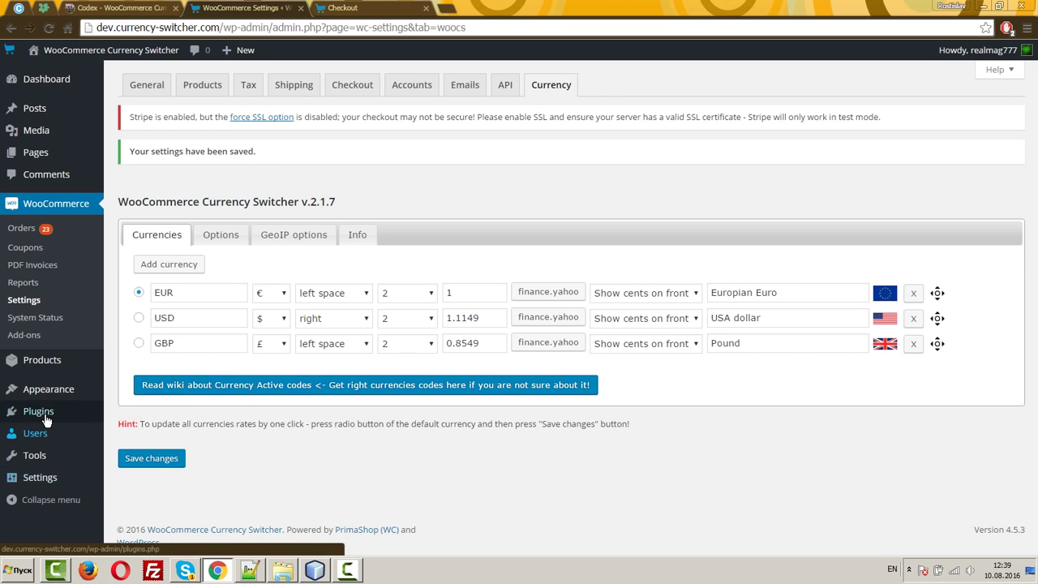
click(376, 367)
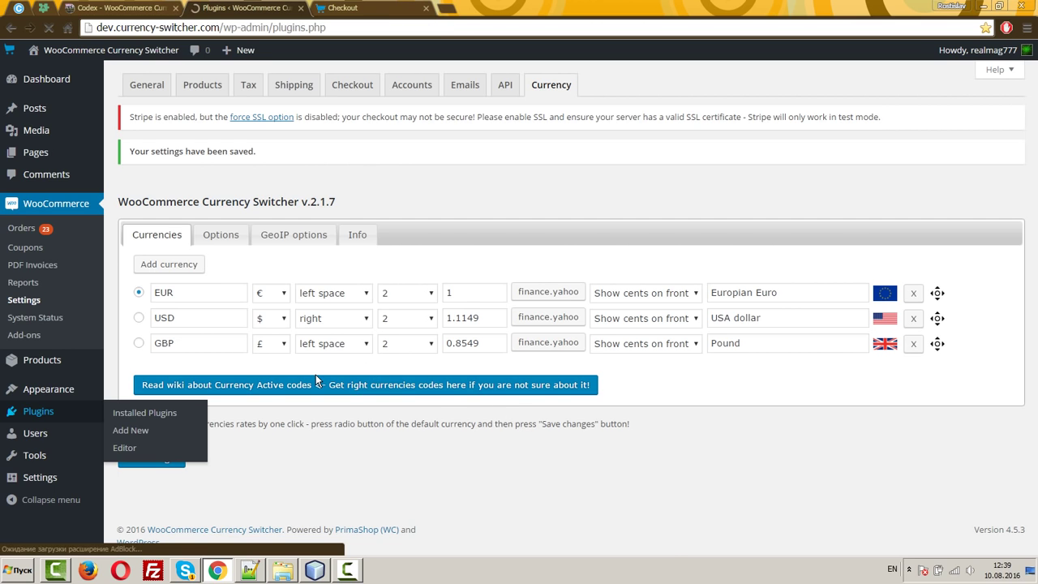
scroll(315, 378, down, 3)
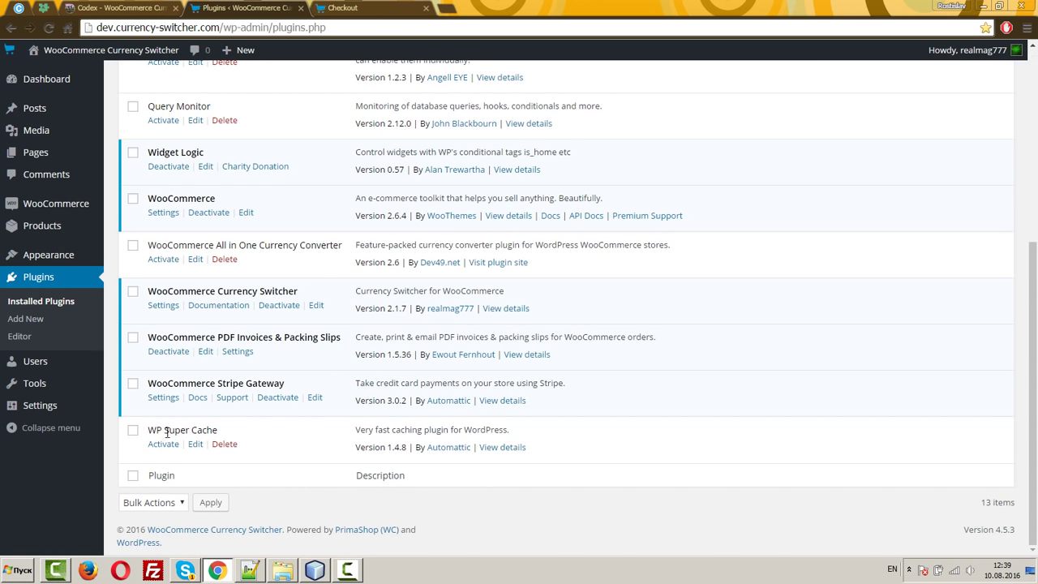
click(163, 444)
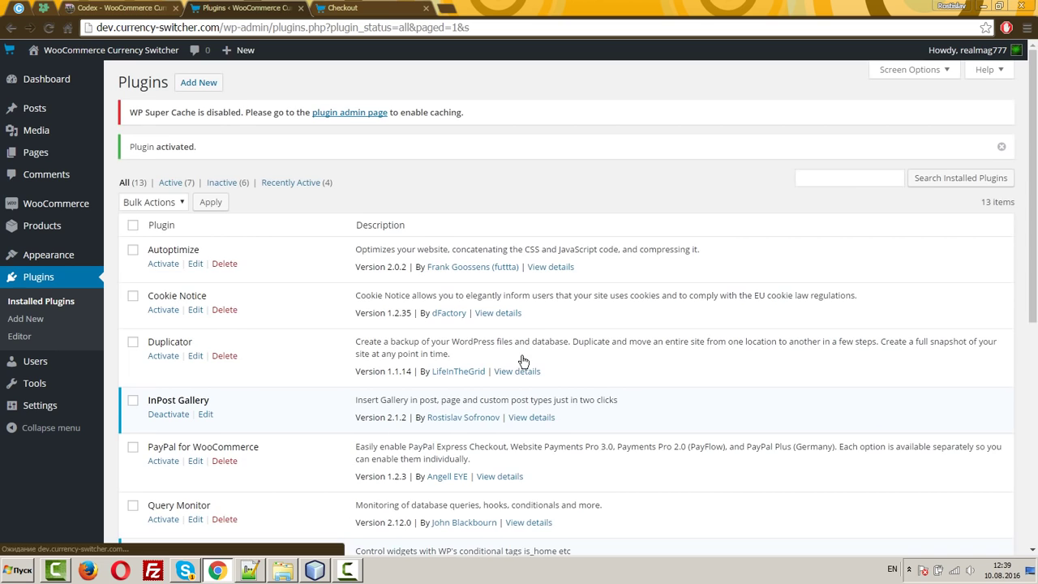
scroll(261, 364, down, 5)
click(163, 421)
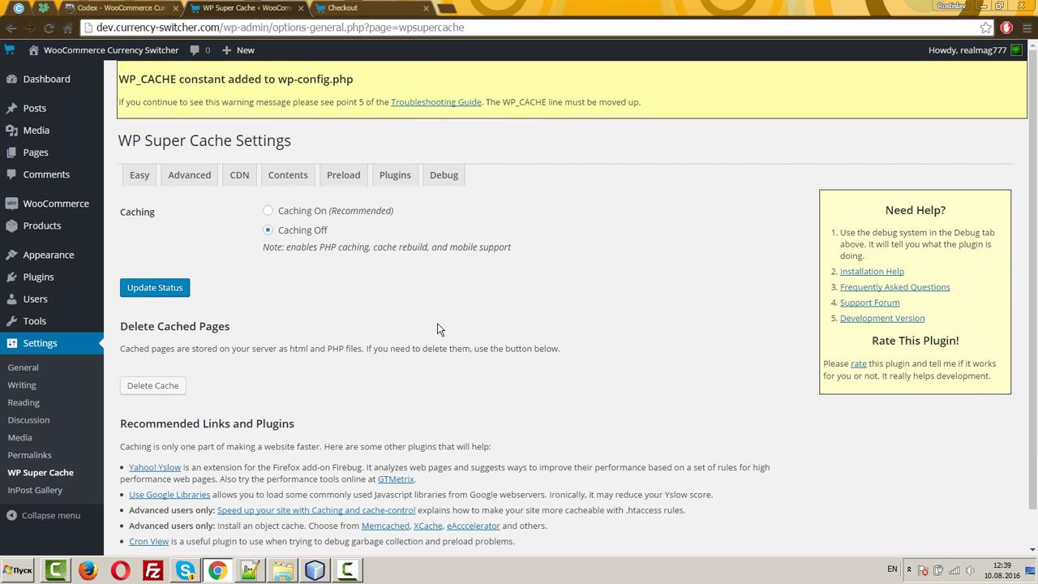
click(313, 212)
click(187, 295)
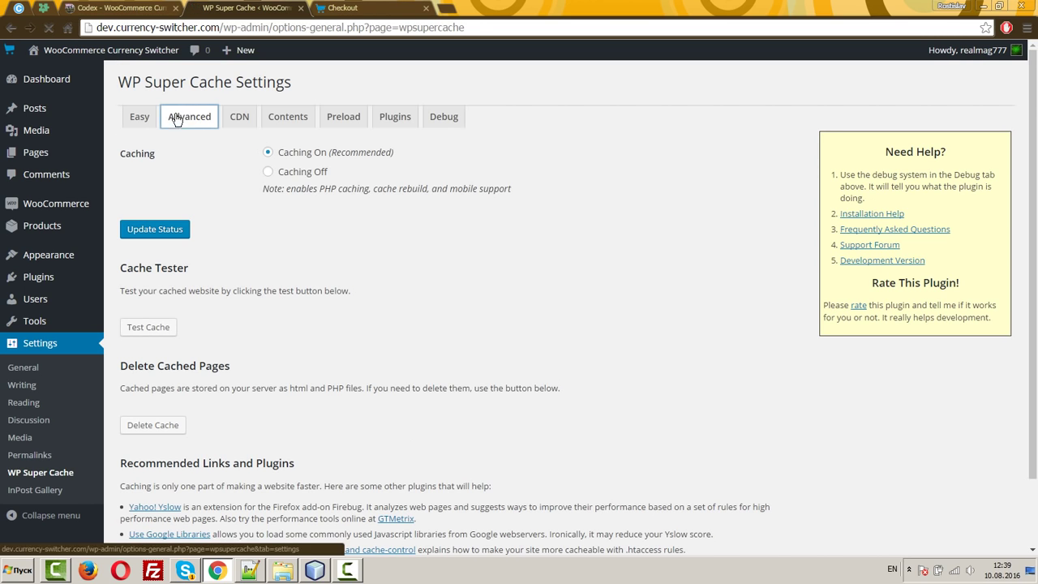
- Set WP Super Cache to use mod_rewrite to serve cache files and update its status
click(190, 114)
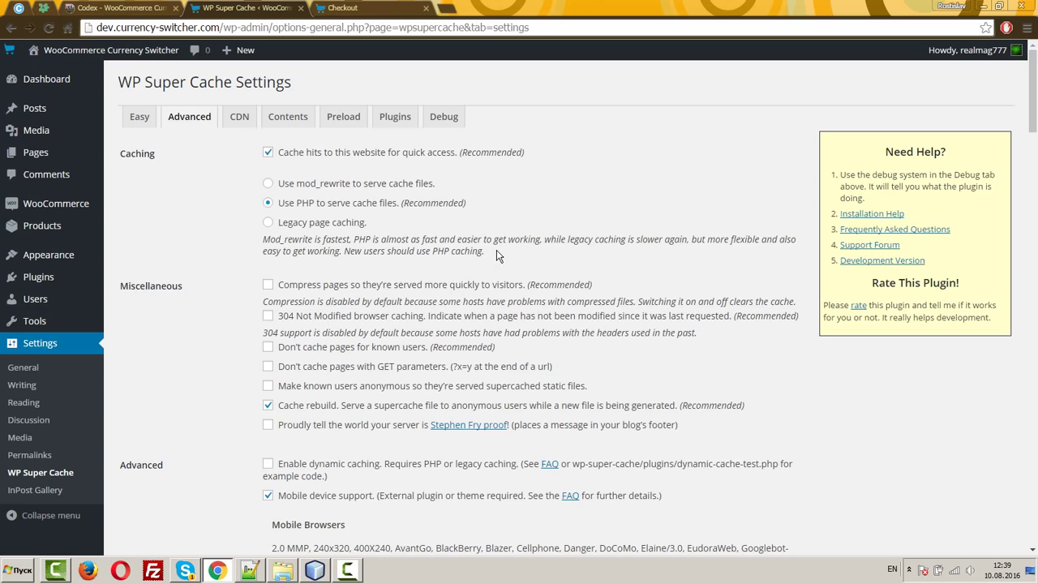
click(341, 192)
scroll(301, 338, down, 15)
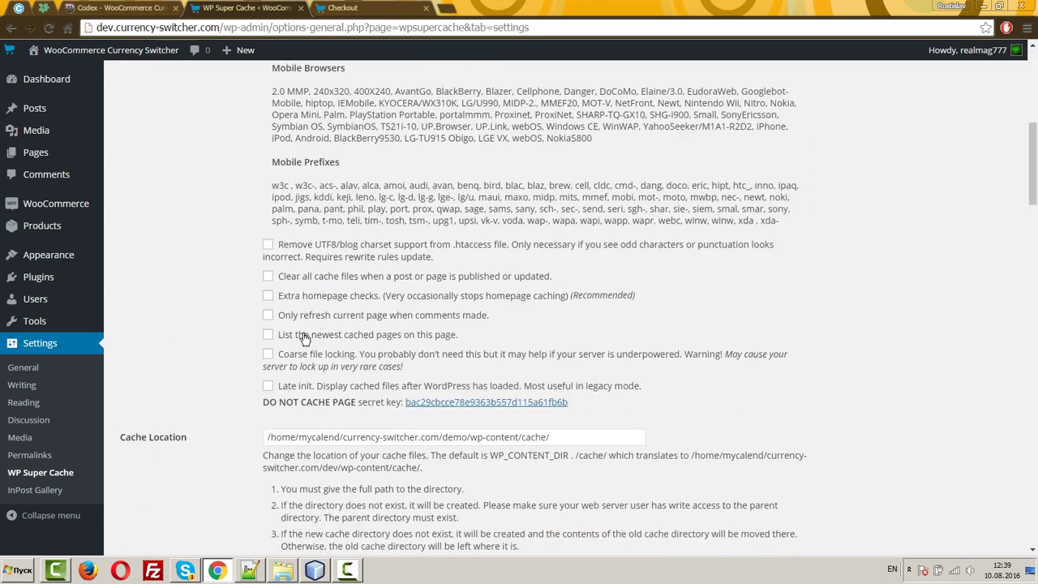
scroll(154, 147, up, 1)
scroll(153, 146, up, 3)
click(153, 213)
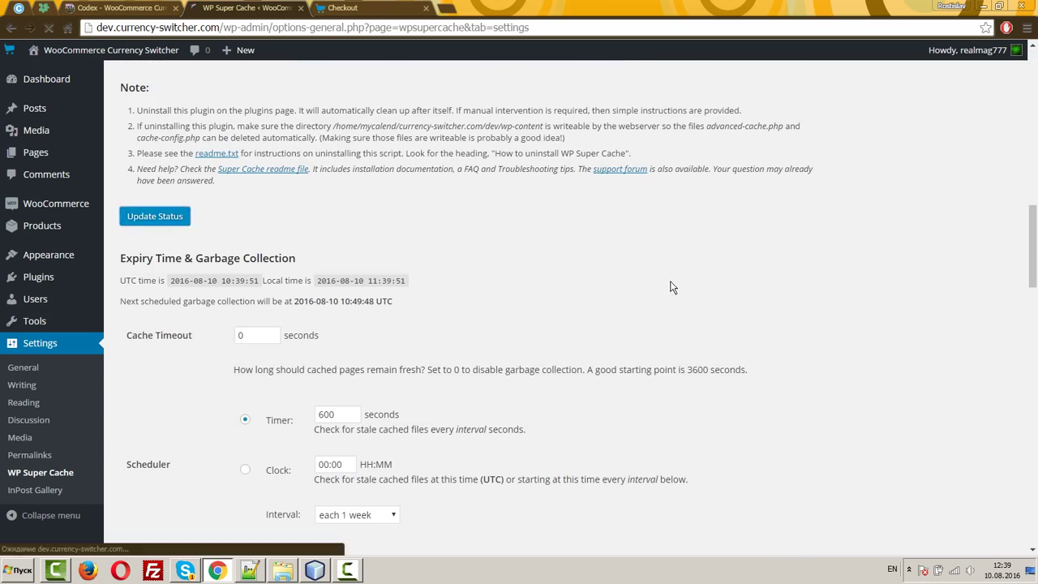
- Update the WP Super Cache Mod Rewrite rules in the site's .htaccess file
scroll(424, 350, down, 15)
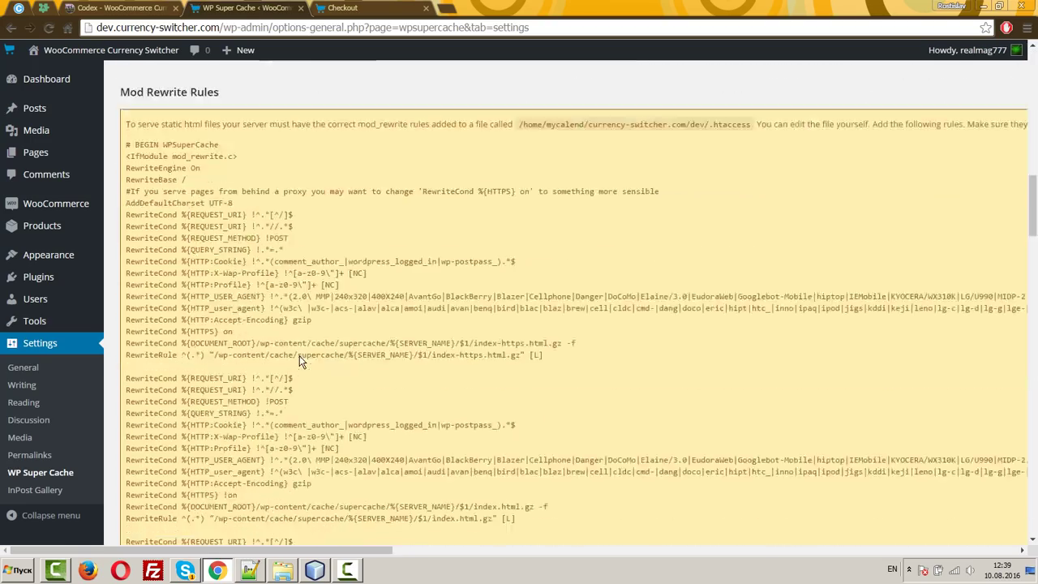
scroll(218, 351, down, 2)
click(179, 194)
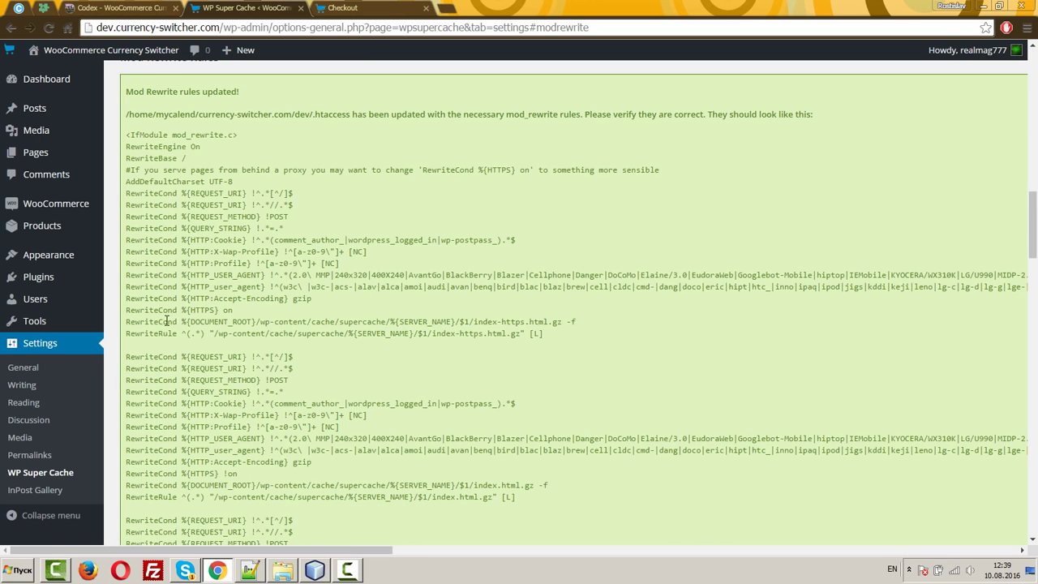
- Set the currency switcher option "I am using cache plugin on my site" to No and save the settings
mouse_move(52, 267)
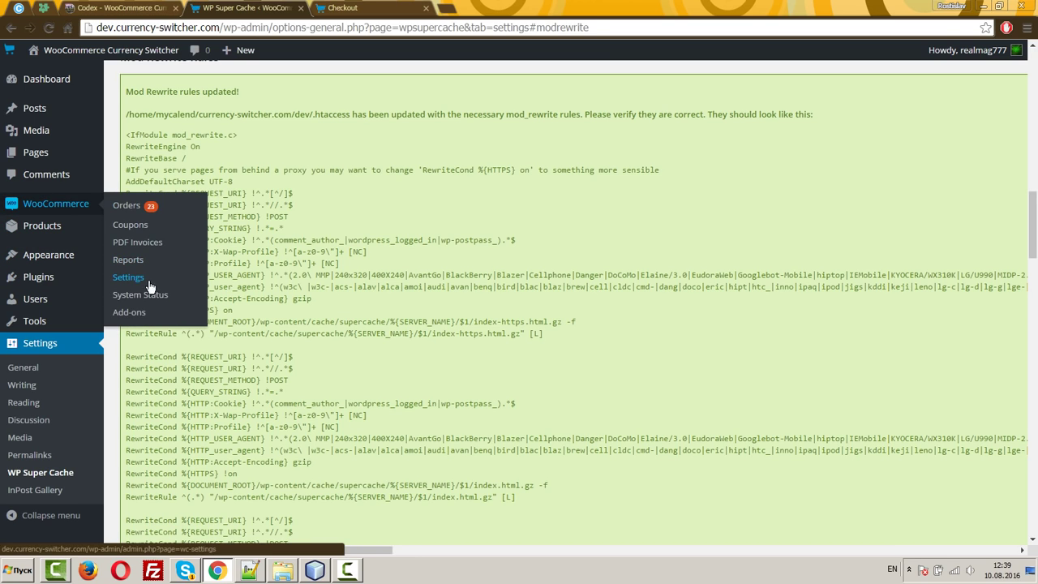
click(140, 279)
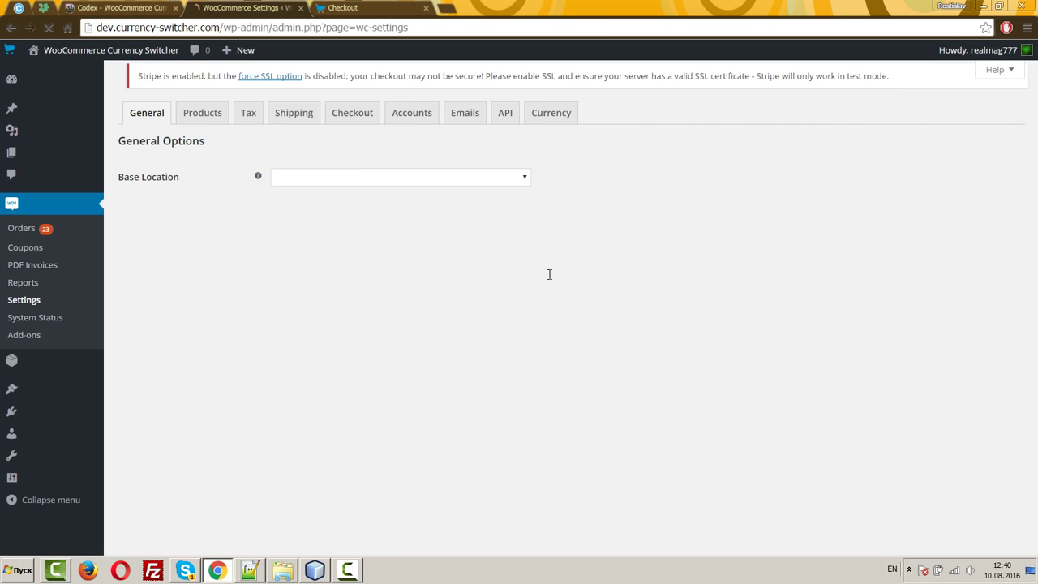
click(549, 110)
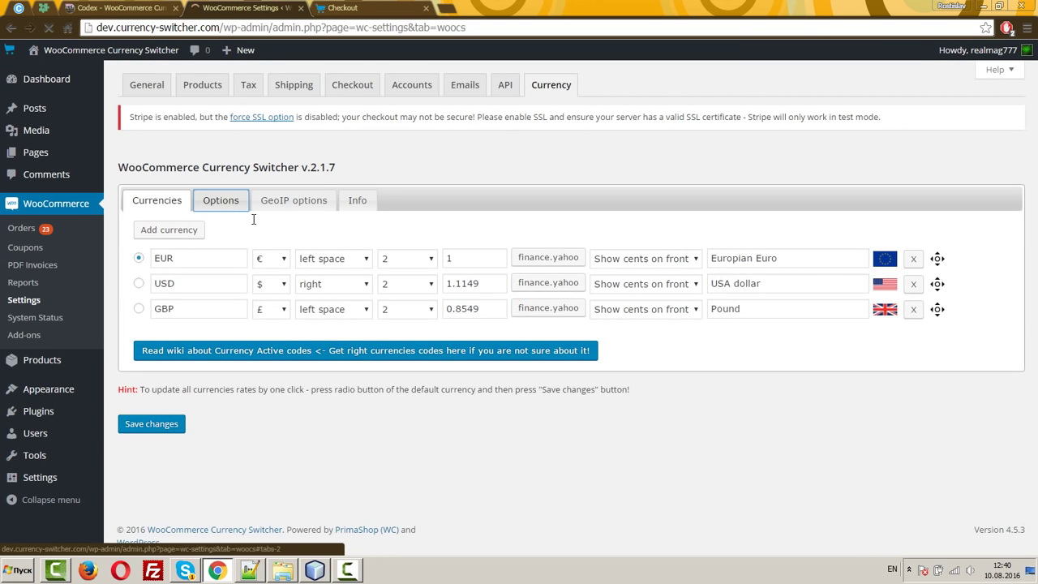
click(217, 199)
scroll(385, 408, down, 6)
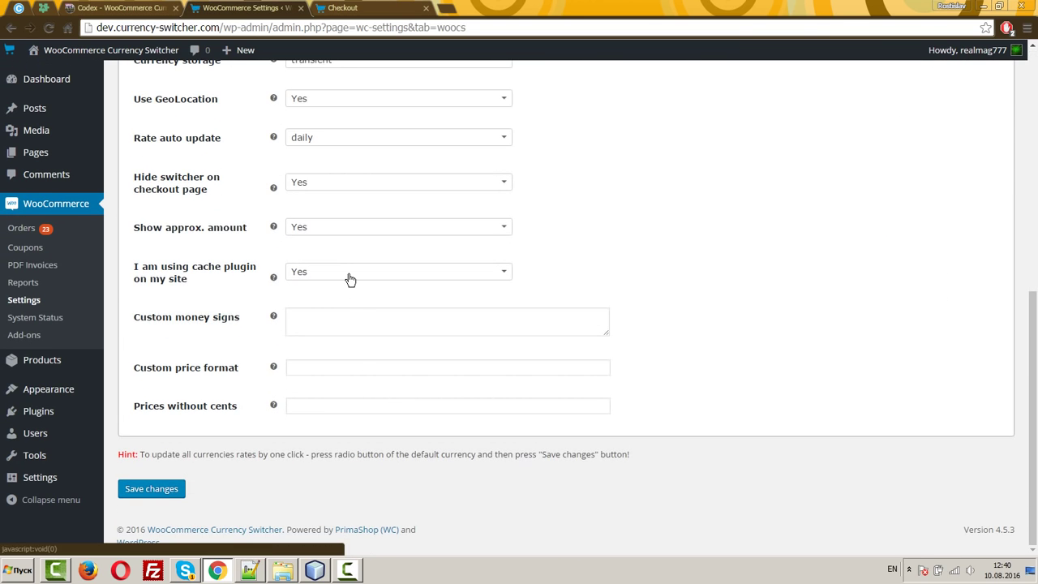
click(346, 275)
click(299, 294)
click(151, 488)
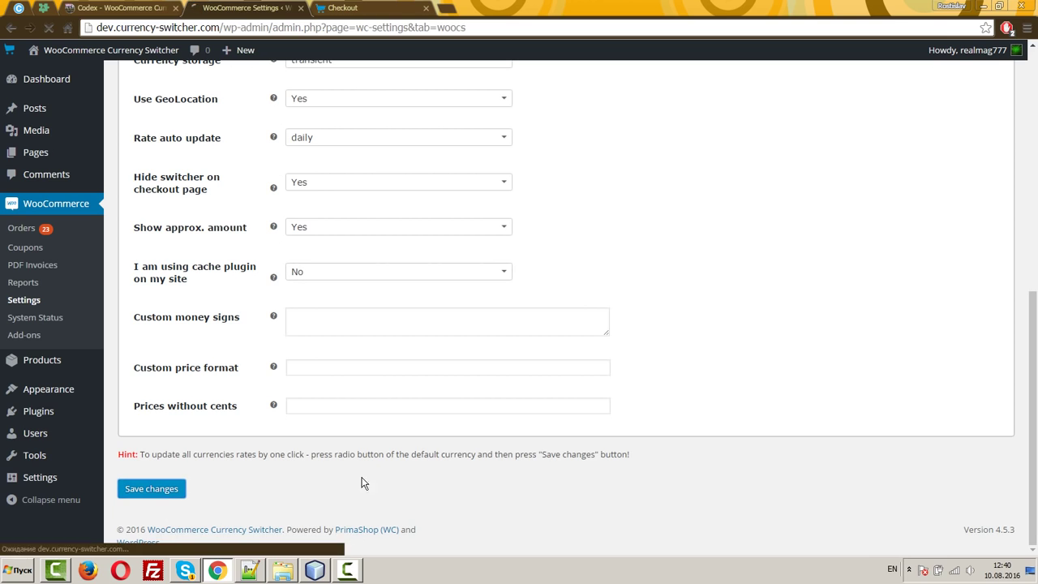
- Reload the shop's home page and open the same address, dev.currency-switcher.com, in Firefox
click(344, 8)
key(F5)
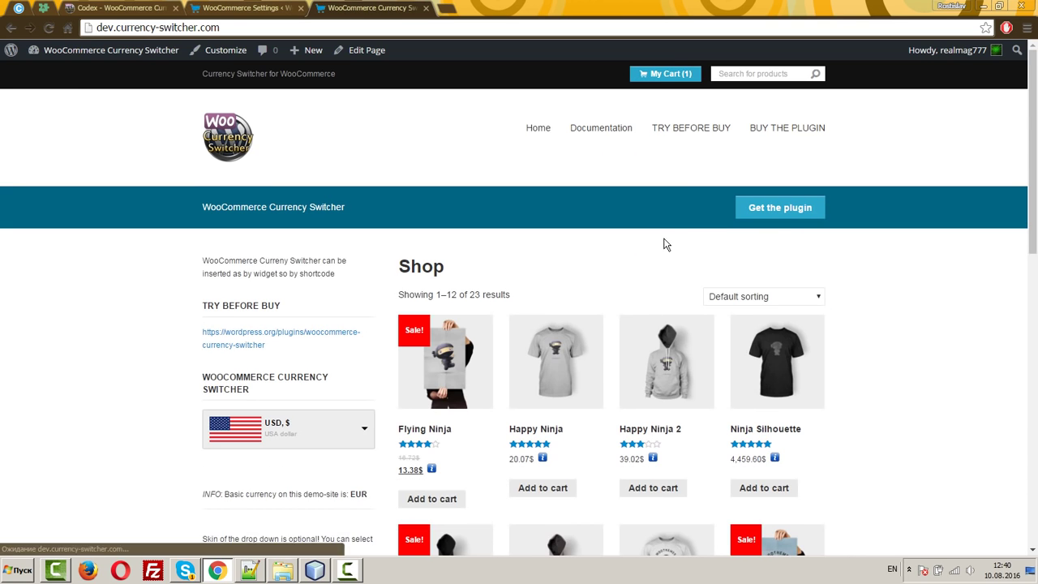
scroll(953, 359, down, 2)
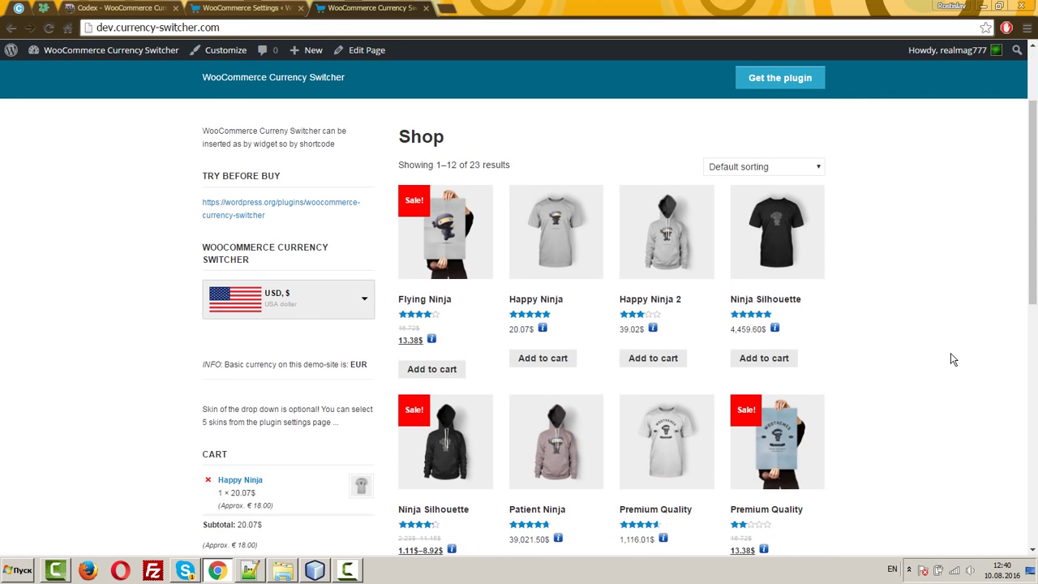
click(221, 24)
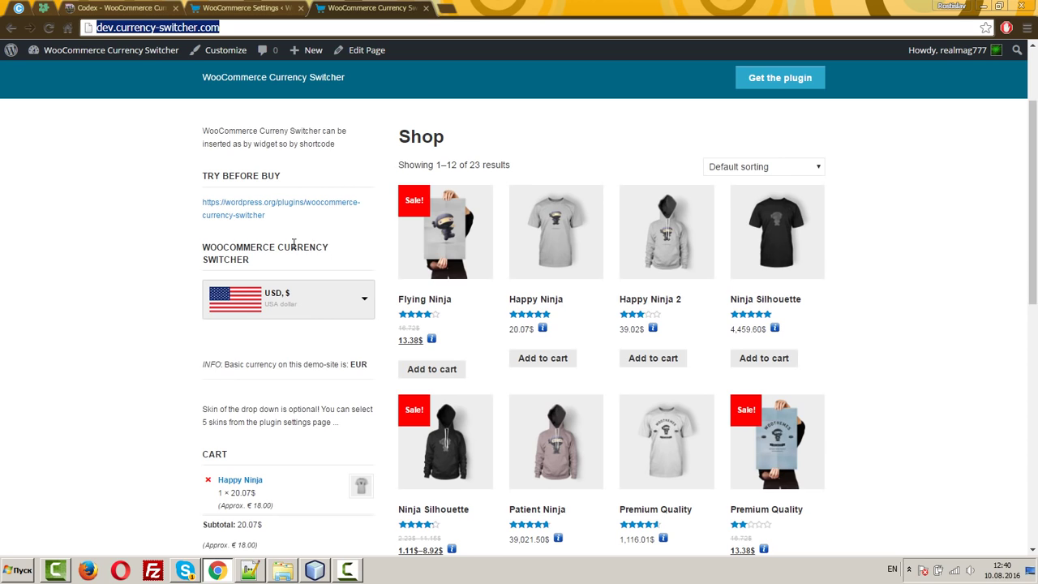
click(88, 571)
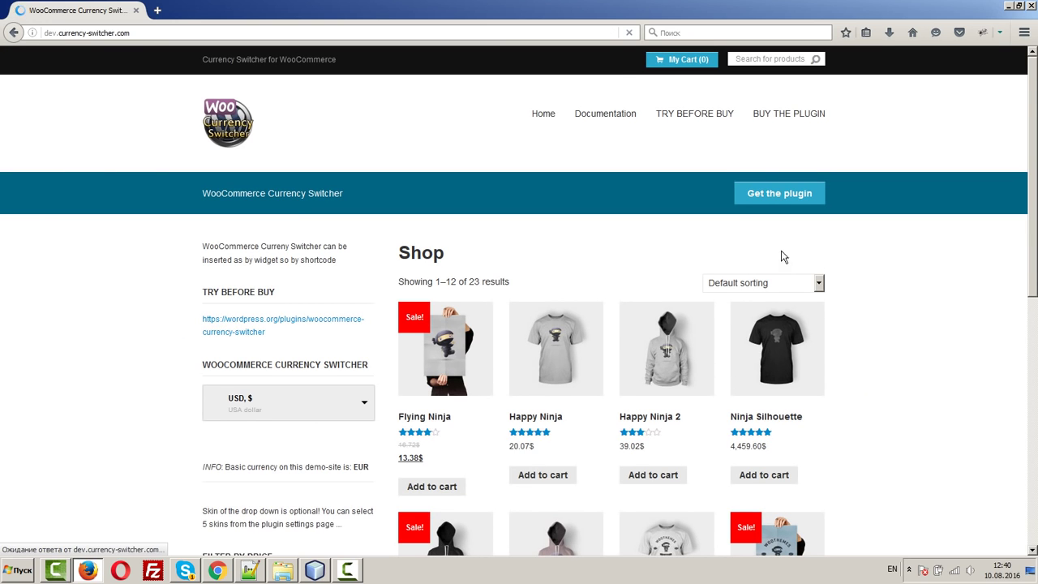
- Switch the shop currency to GBP and open the Flying Ninja product page to examine its price
scroll(845, 297, down, 5)
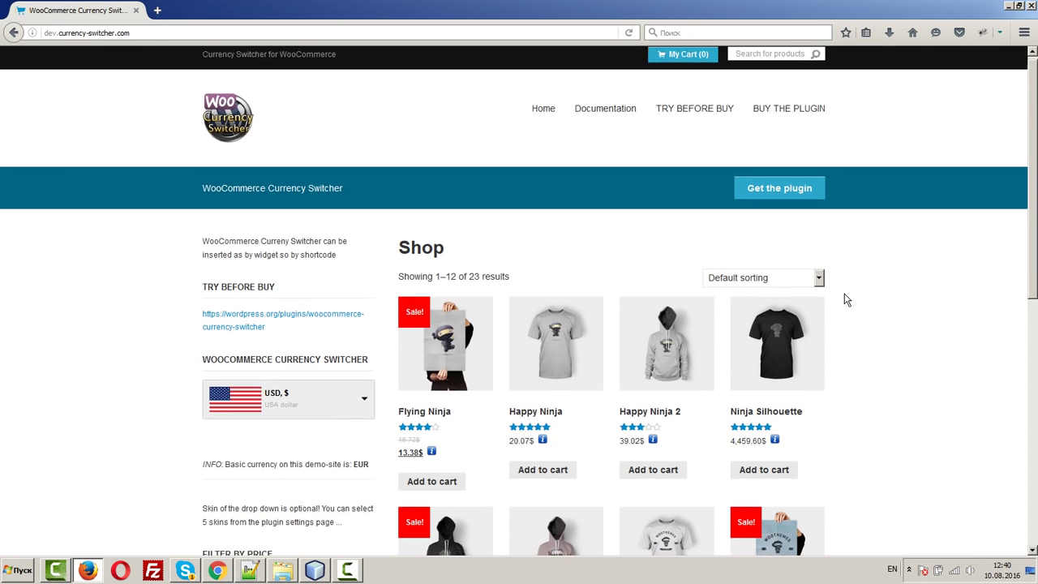
click(260, 183)
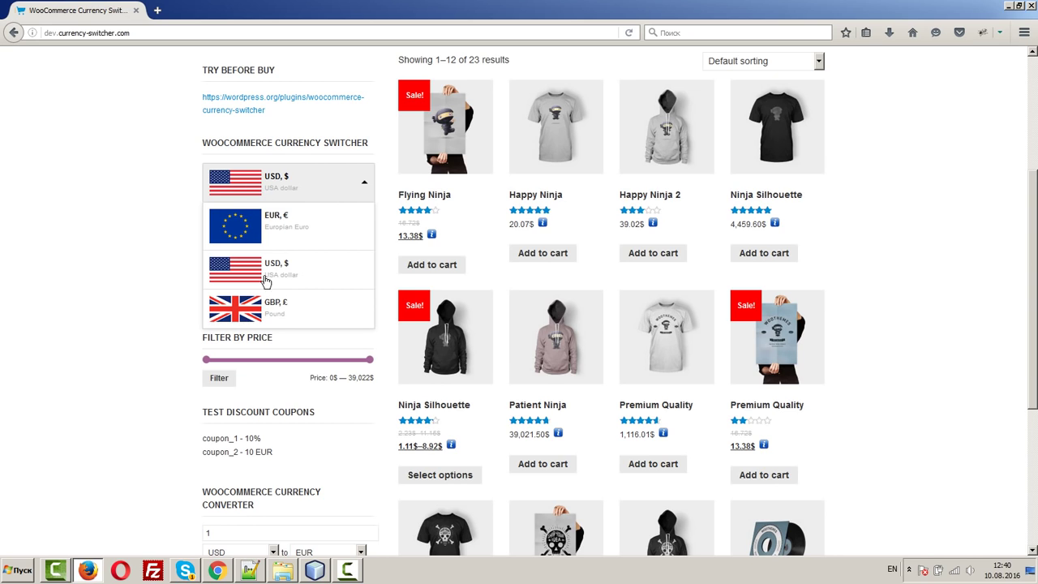
click(272, 306)
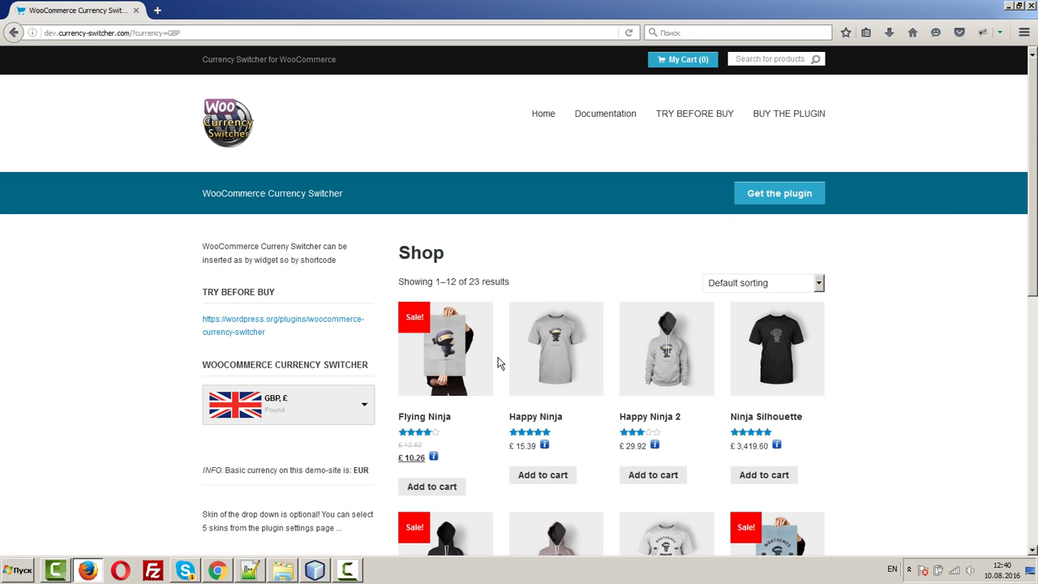
click(460, 355)
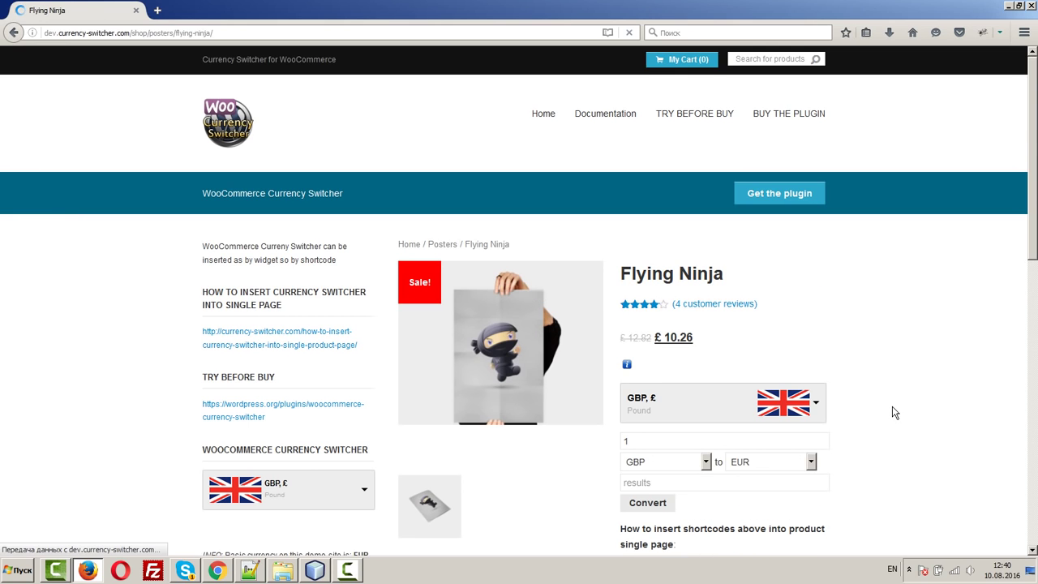
scroll(894, 413, down, 5)
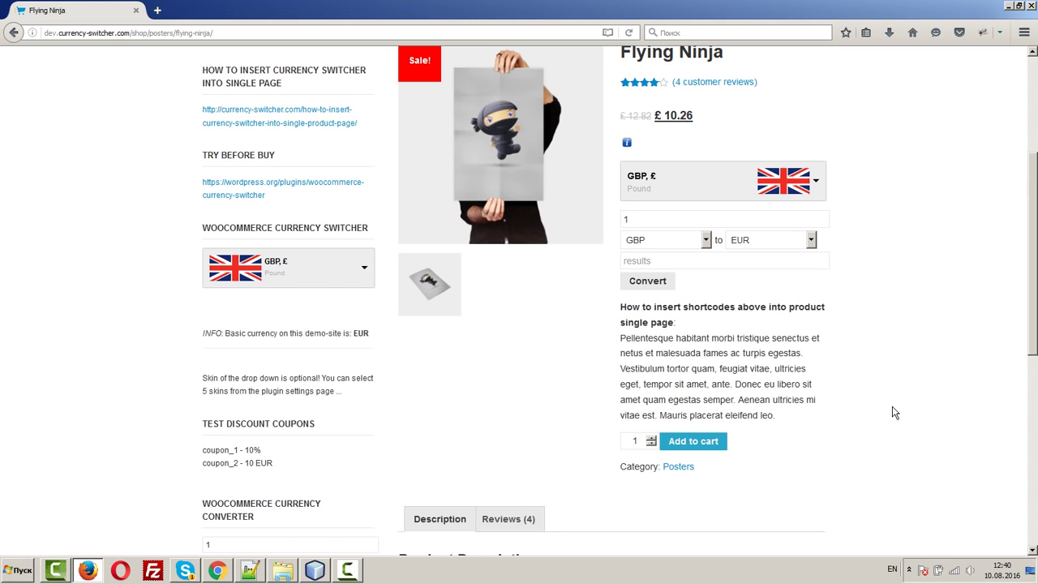
scroll(894, 413, up, 5)
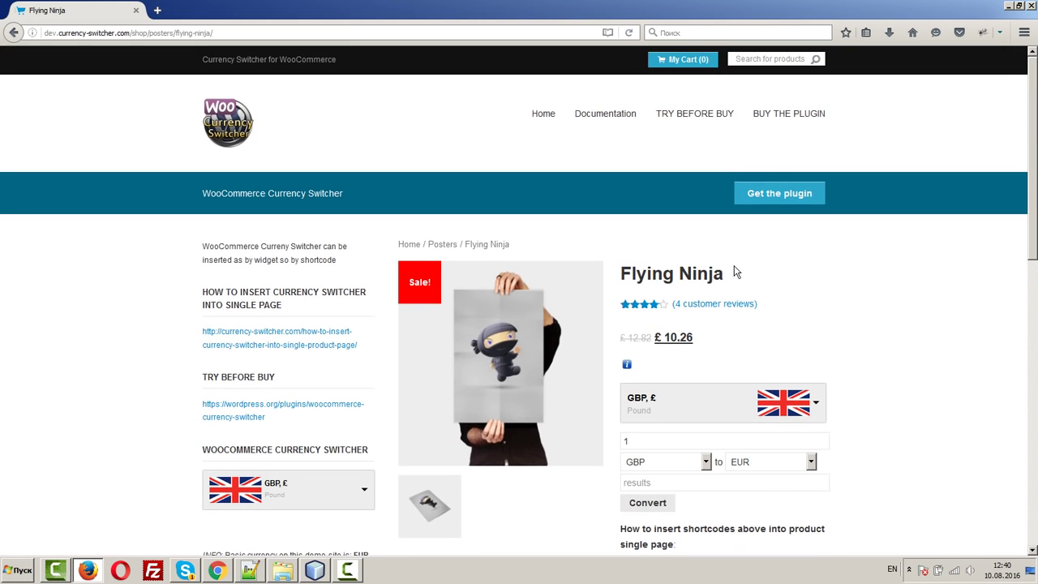
drag(738, 273, 870, 280)
click(640, 274)
click(801, 288)
- Switch the Flying Ninja page to EUR, and reload it with the currency parameter removed from its address
click(306, 498)
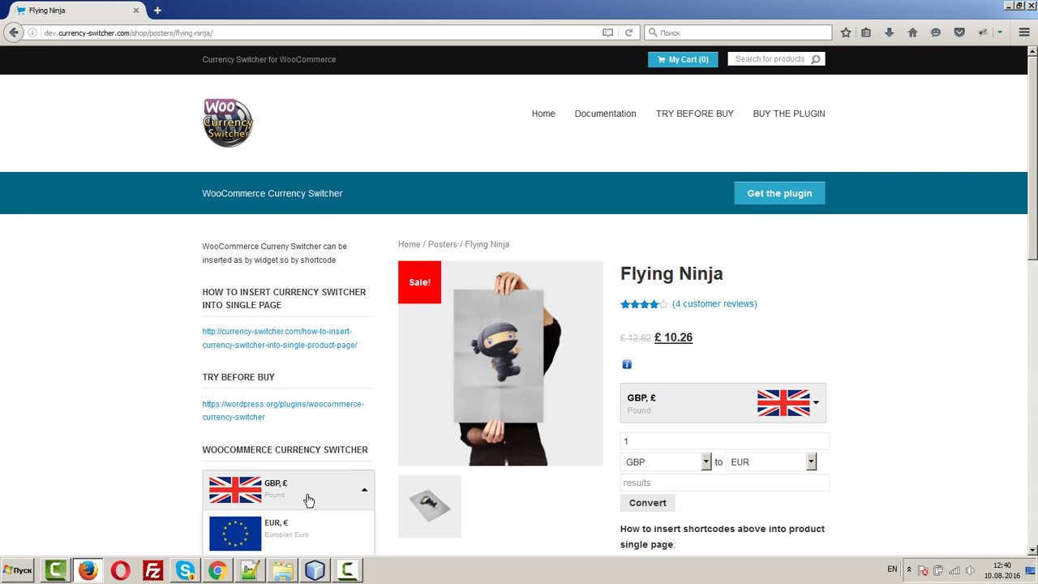
scroll(308, 496, down, 3)
click(276, 387)
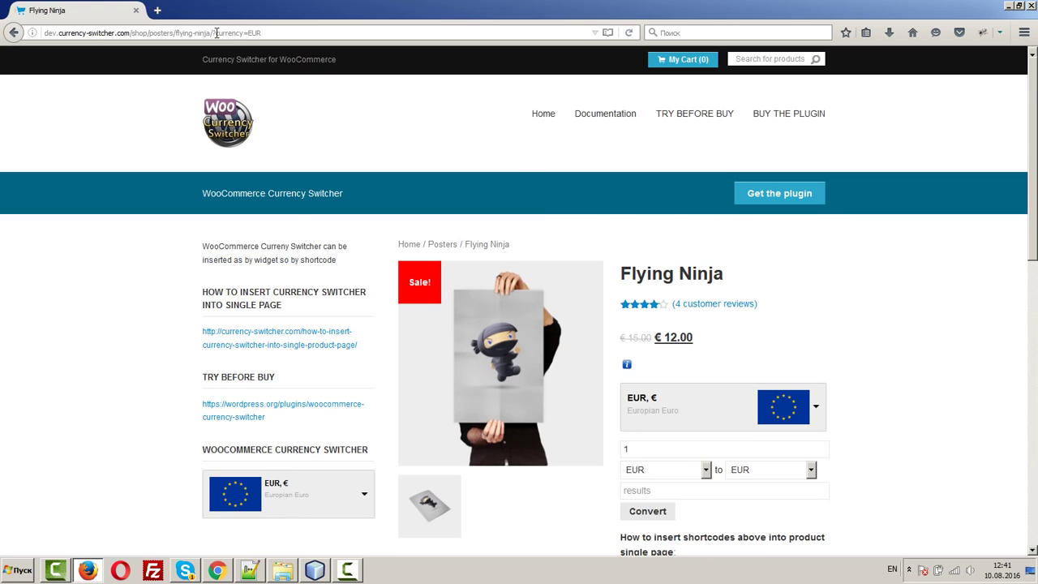
drag(216, 32, 792, 33)
key(BackSpace)
key(BackSpace)
key(Return)
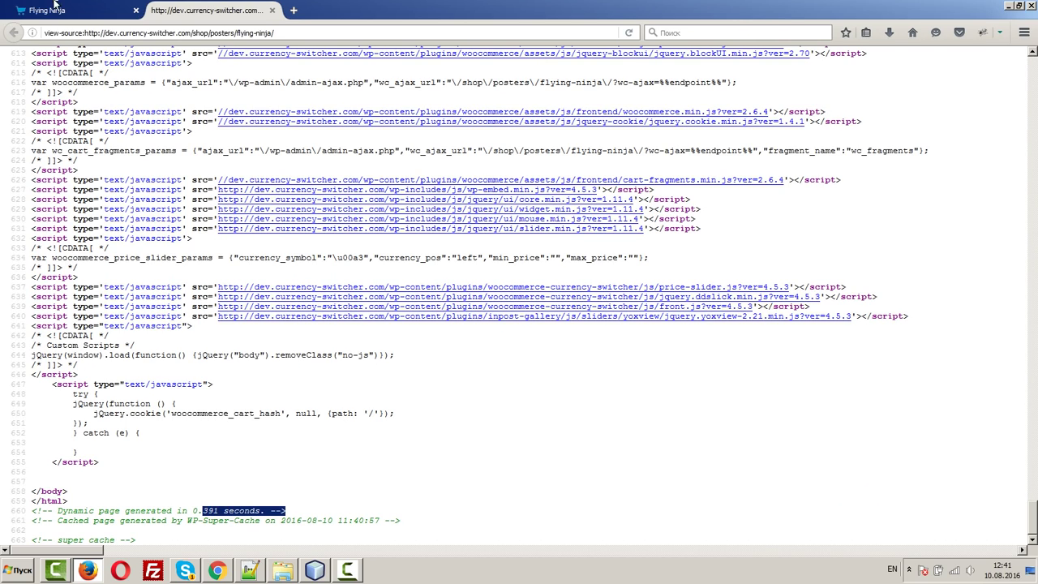
click(65, 11)
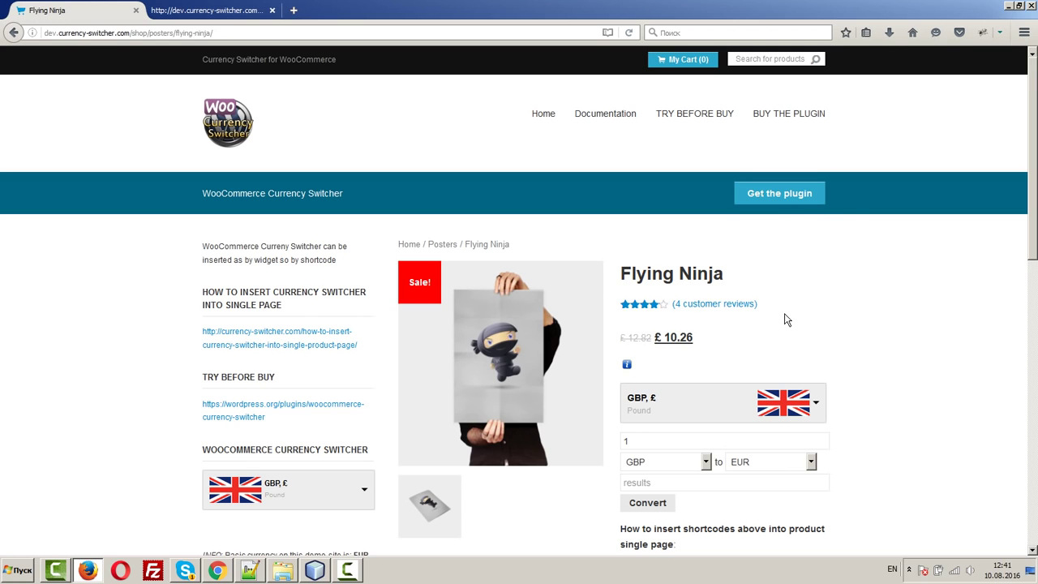
- Open the Ninja Silhouette T-shirt's product page from the shop's home page
click(248, 98)
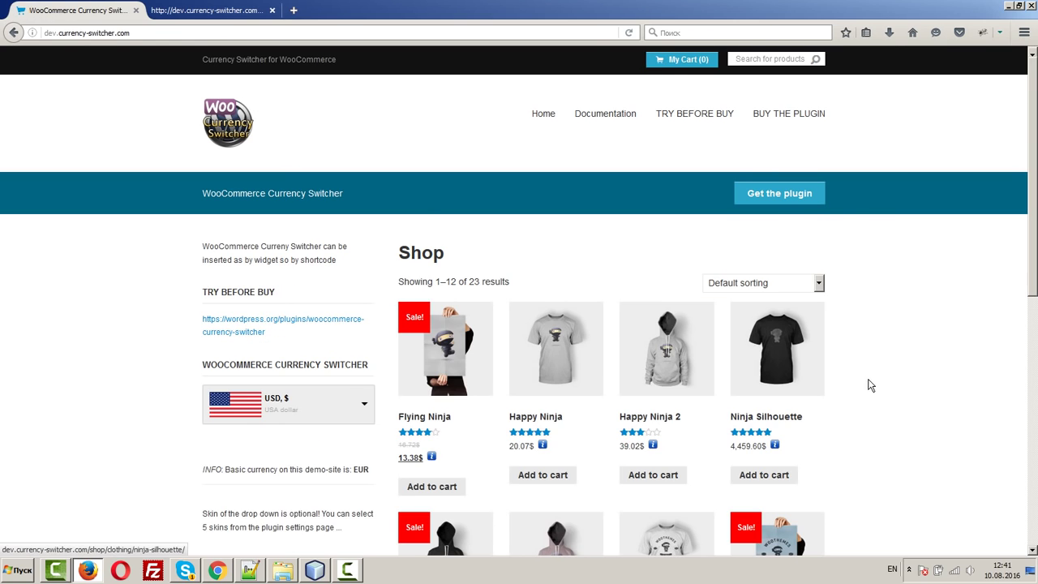
scroll(875, 391, down, 5)
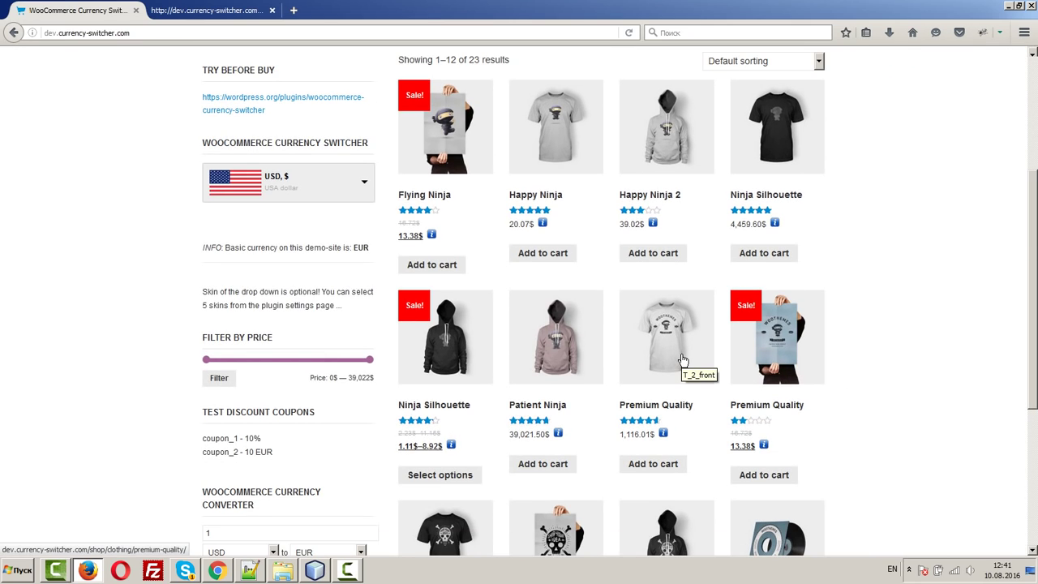
click(743, 195)
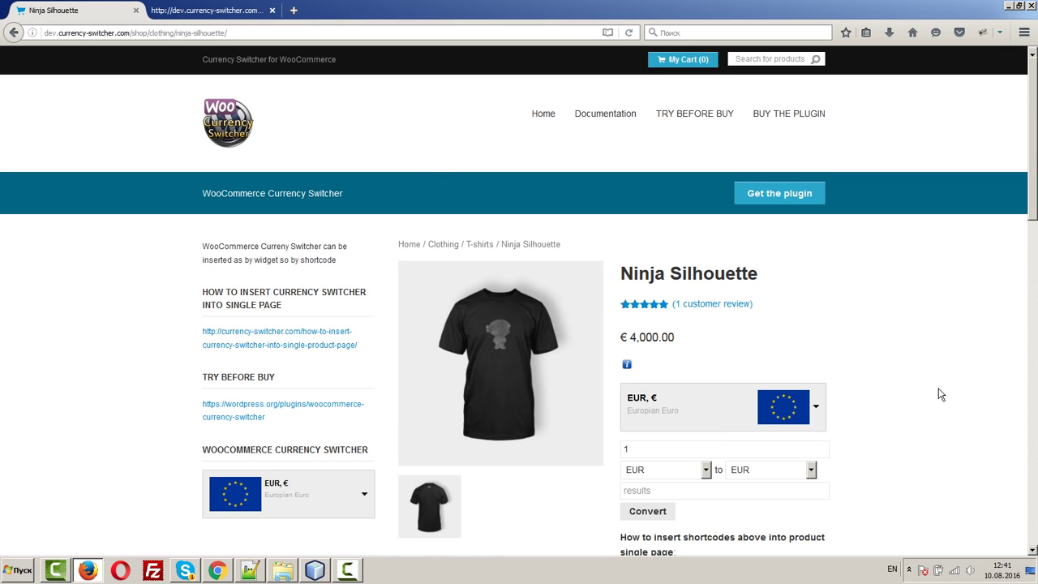
- Return to the shop's home page, switch the currency to GBP and reopen the Ninja Silhouette T-shirt
click(235, 124)
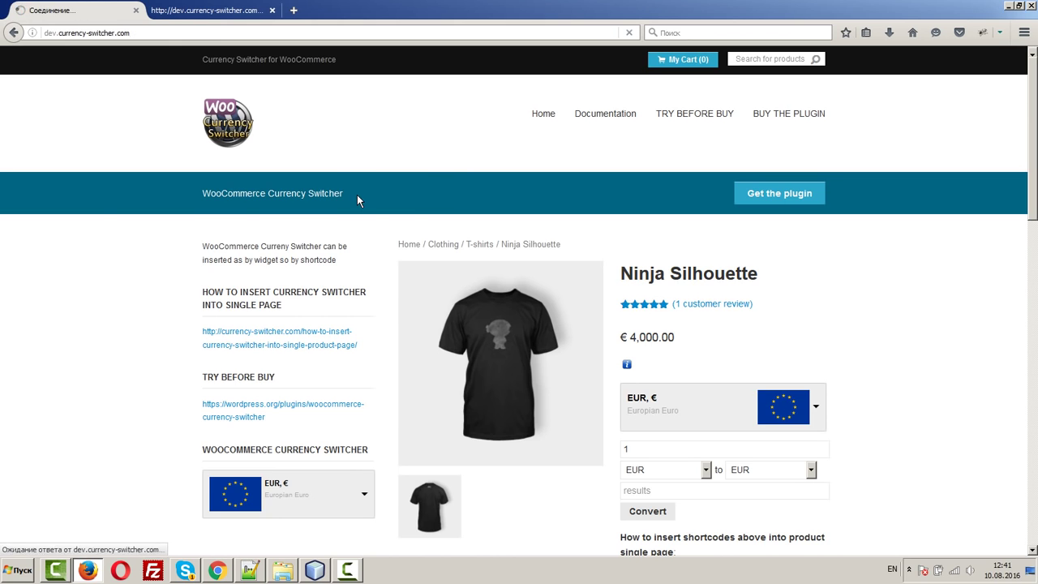
click(247, 411)
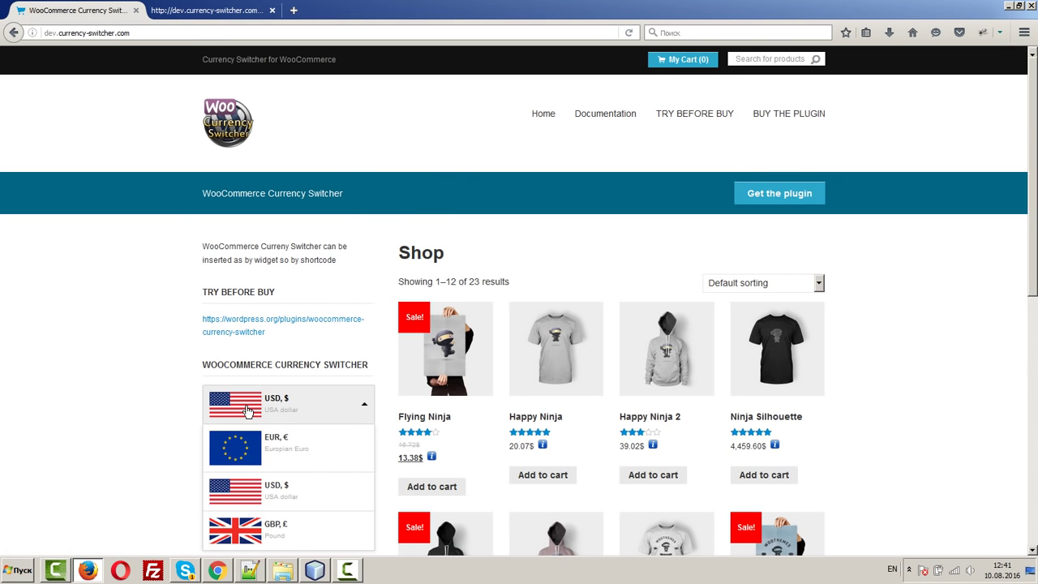
click(264, 530)
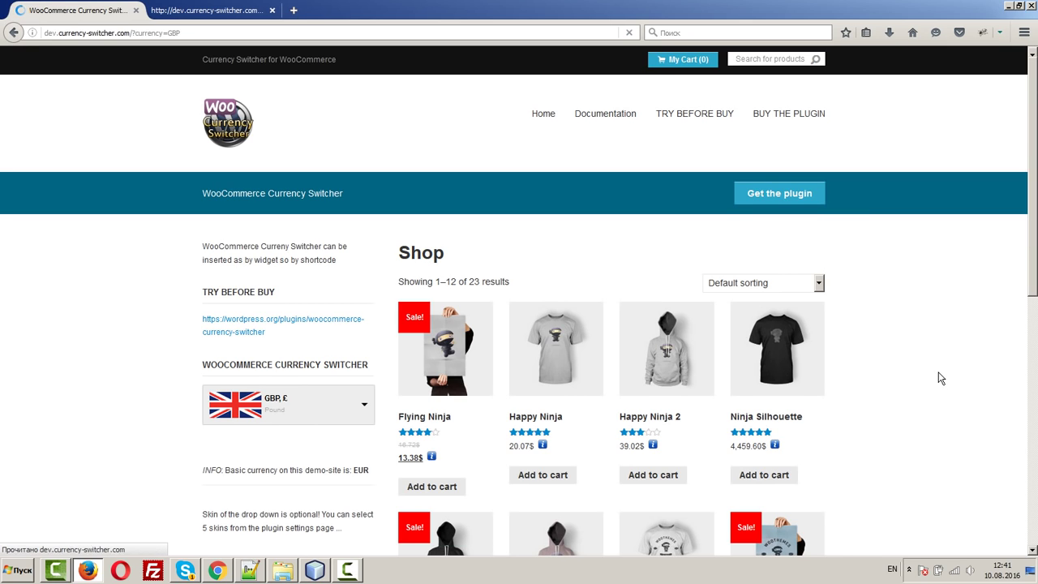
click(776, 370)
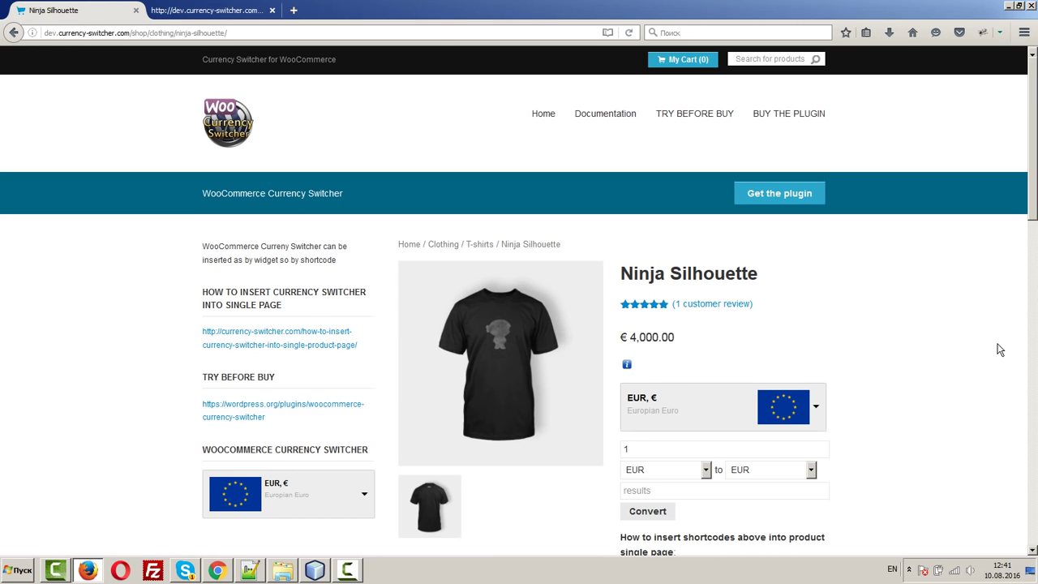
- Examine the WP-Super-Cache comments at the end of the Ninja Silhouette page's source code and close the source views
key(ctrl+u)
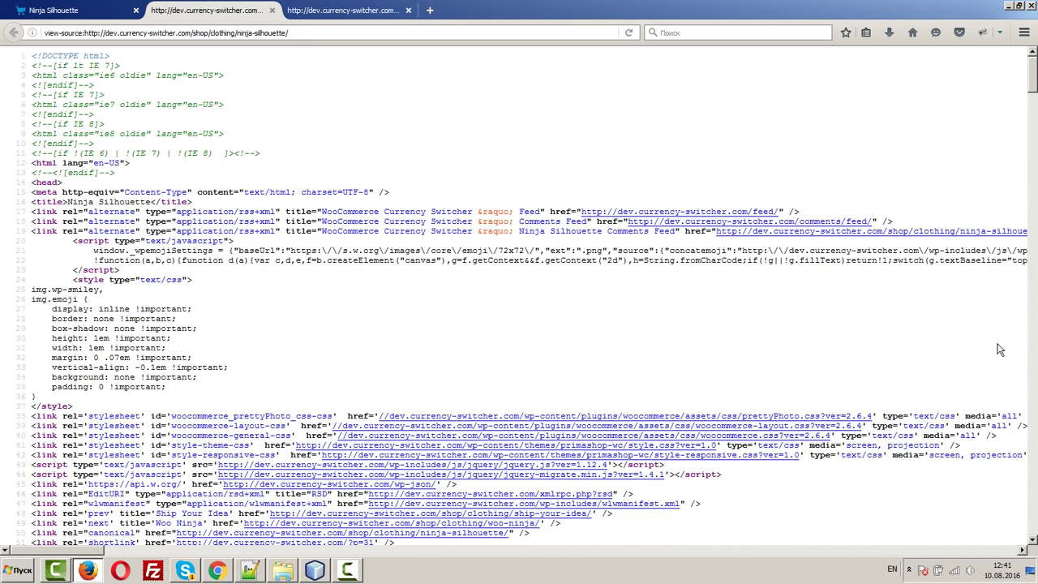
key(End)
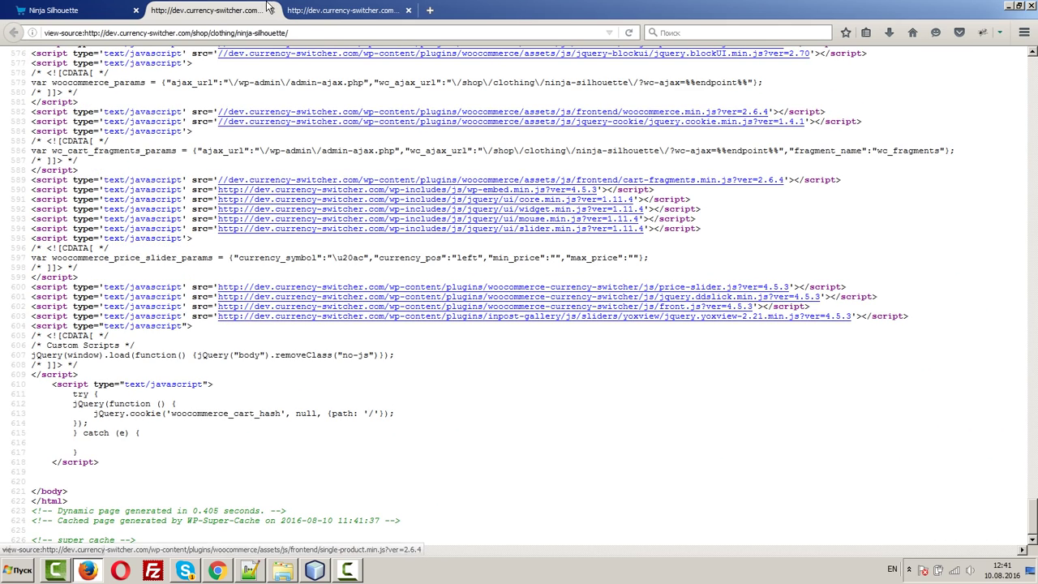
click(272, 10)
click(272, 11)
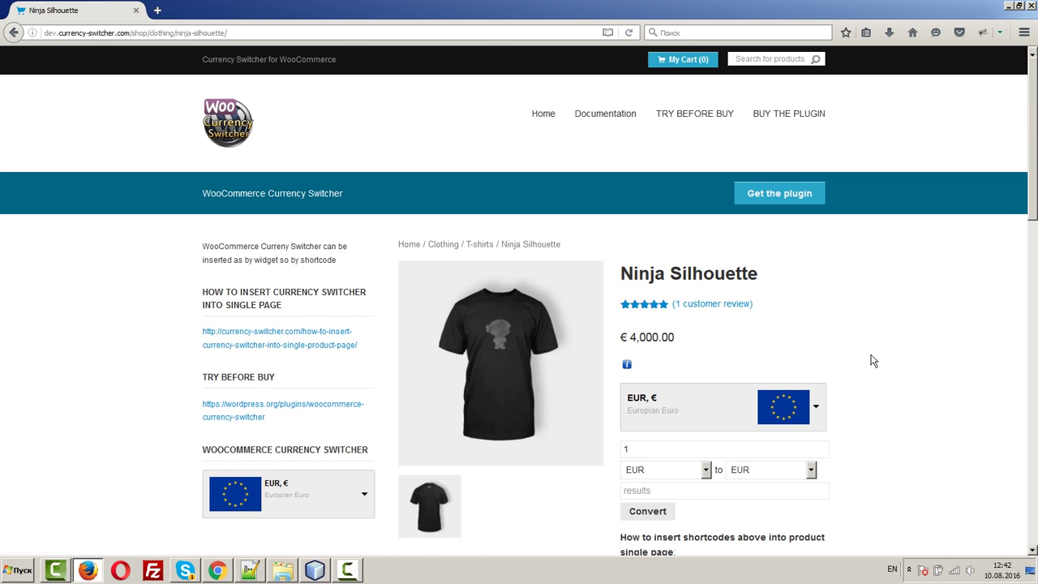
- Examine the price on the Ninja Silhouette product page
scroll(871, 353, down, 3)
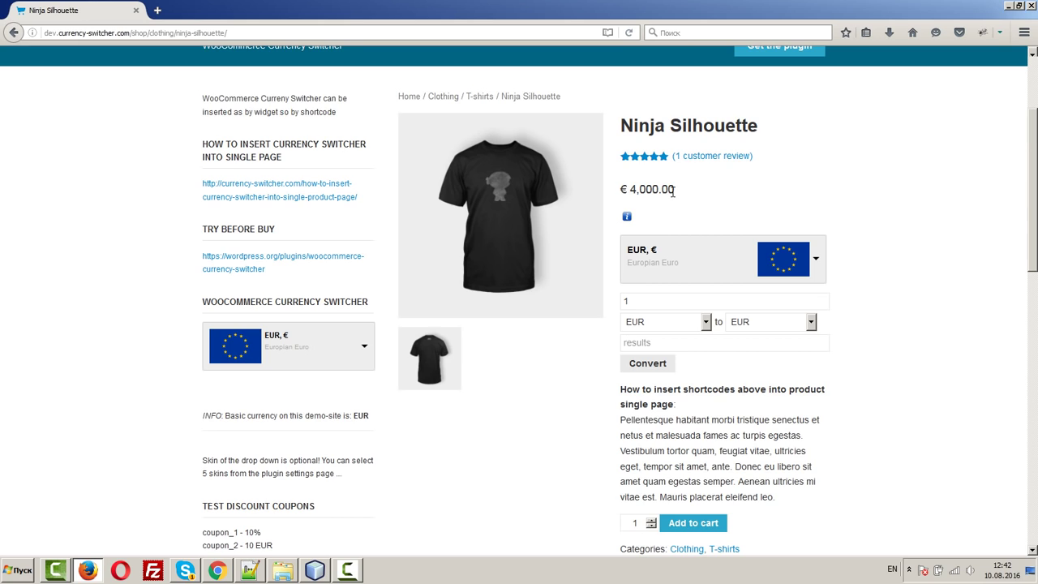
drag(672, 191, 621, 190)
click(624, 190)
- Switch to Chrome, set the currency switcher option "I am using cache plugin on my site" to Yes and save the settings
click(225, 575)
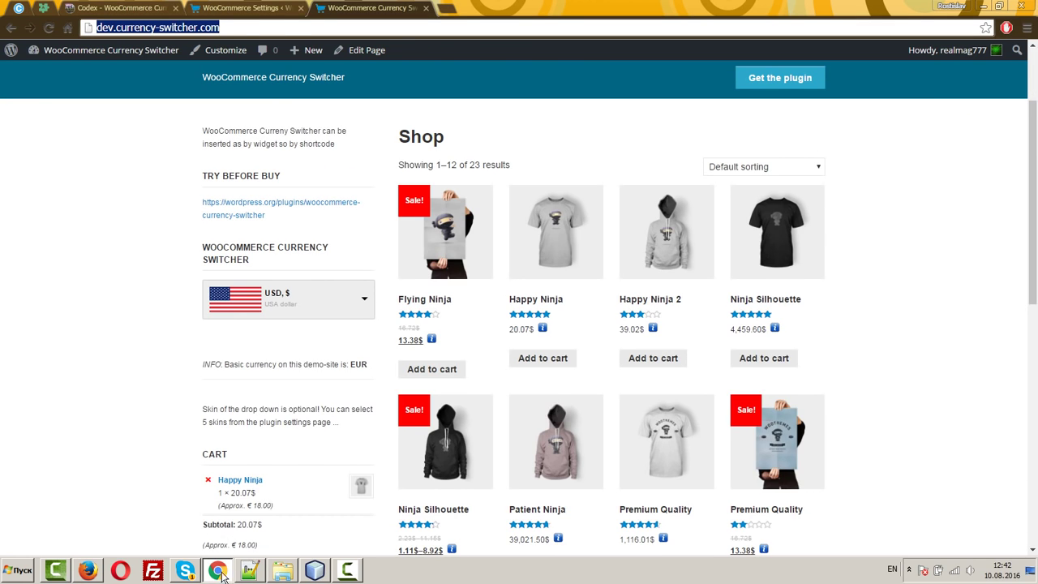
click(107, 8)
click(238, 7)
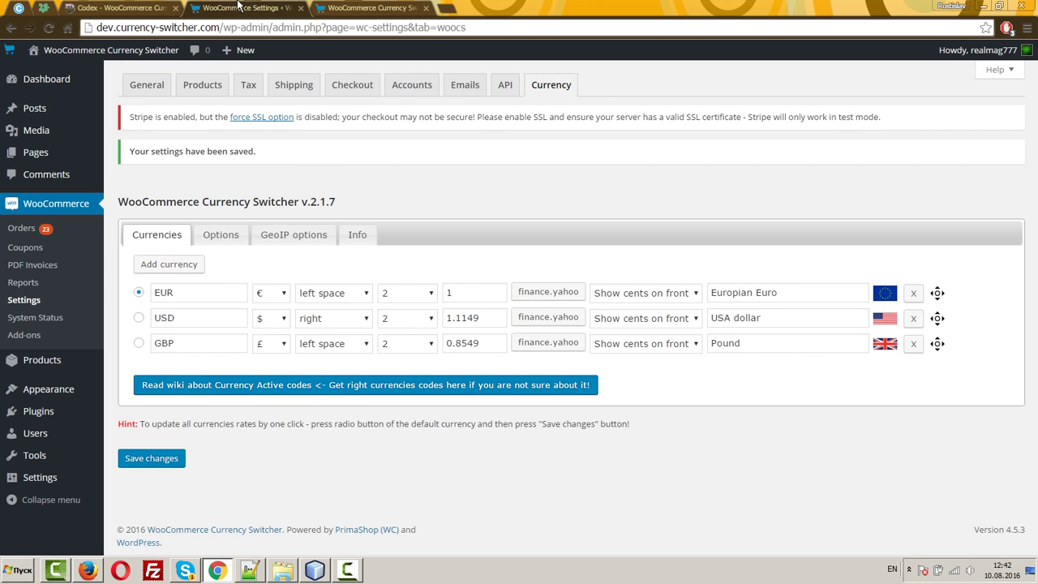
click(220, 234)
scroll(449, 378, down, 6)
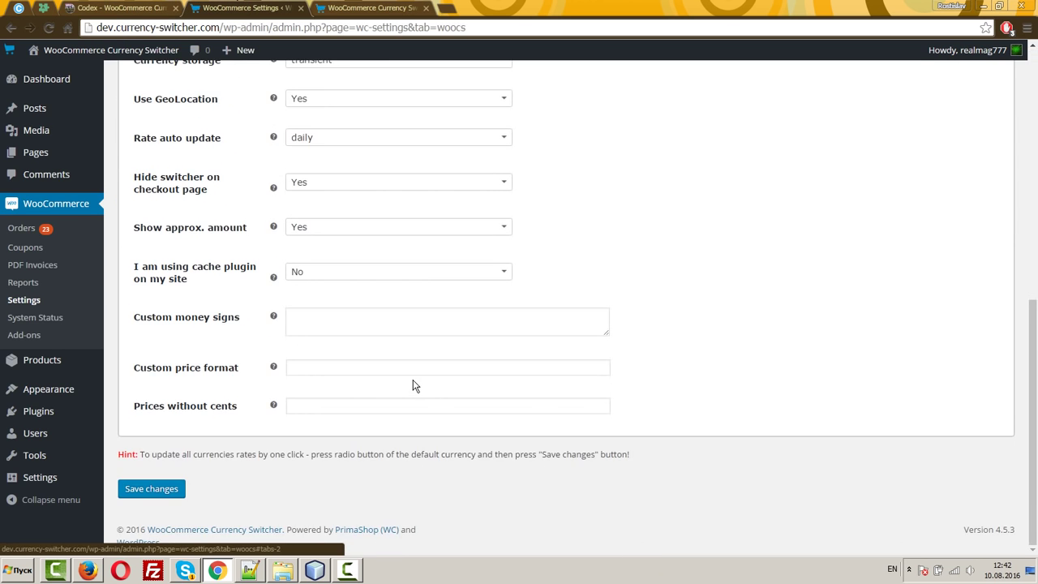
click(324, 272)
click(298, 313)
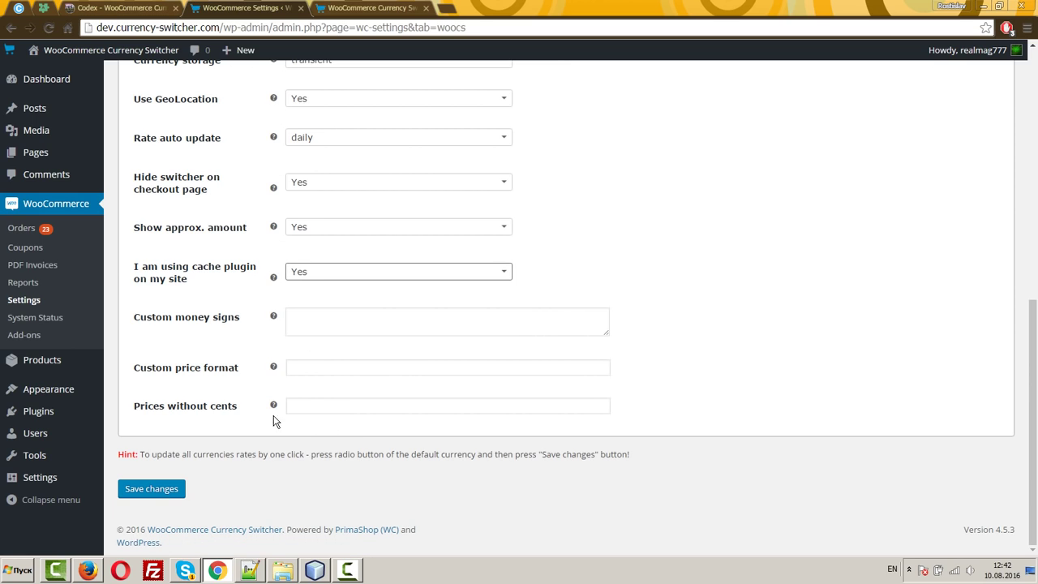
click(154, 487)
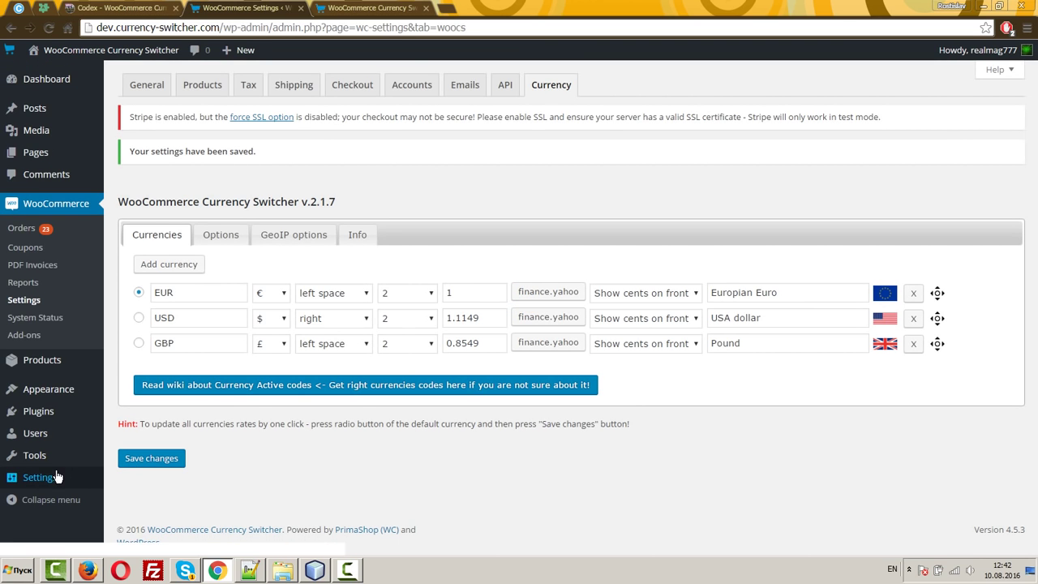
- Delete the cached pages in the Easy section of the WP Super Cache settings
mouse_move(48, 479)
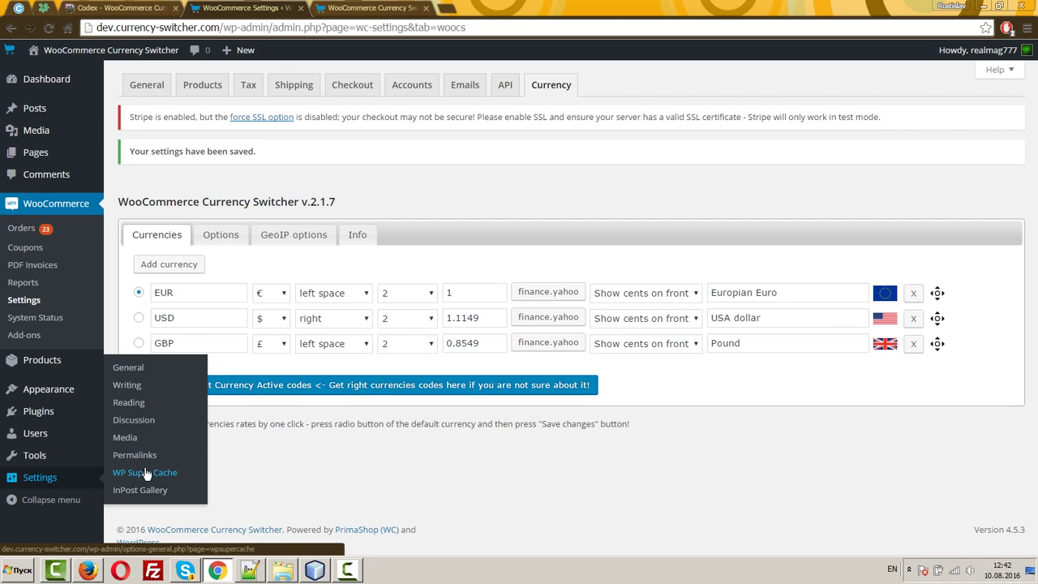
click(146, 473)
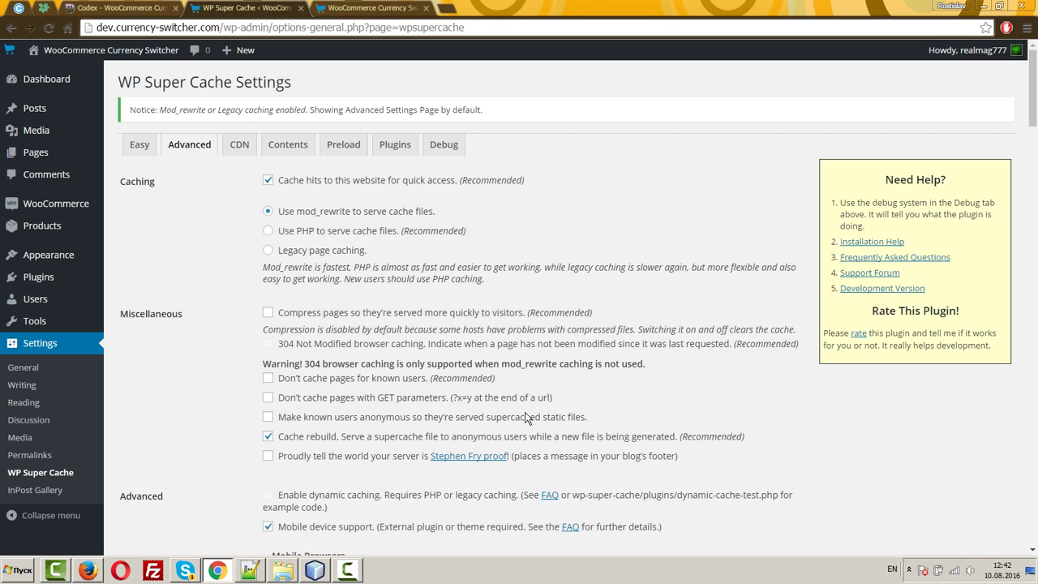
click(139, 144)
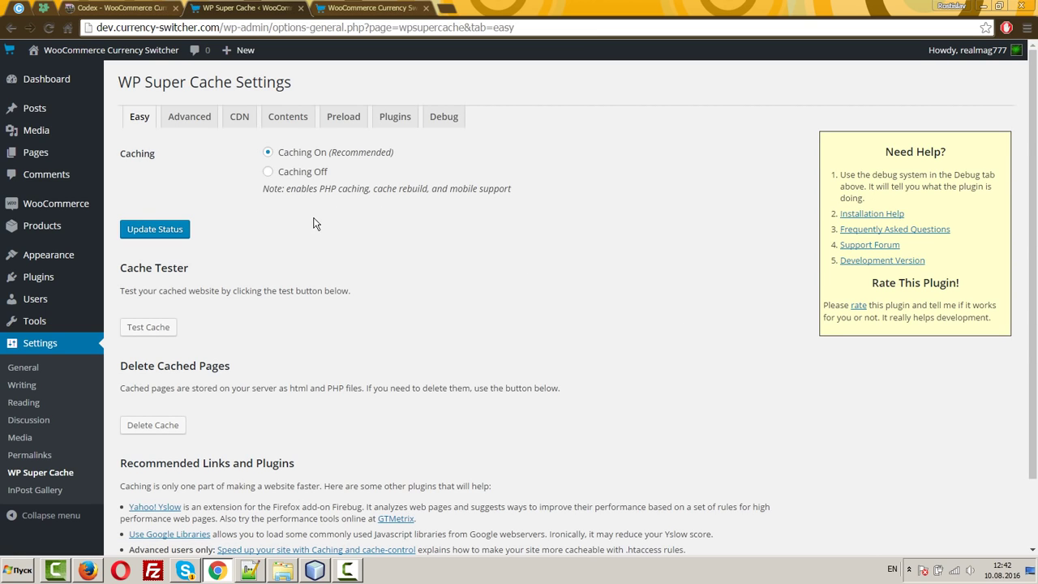
click(158, 427)
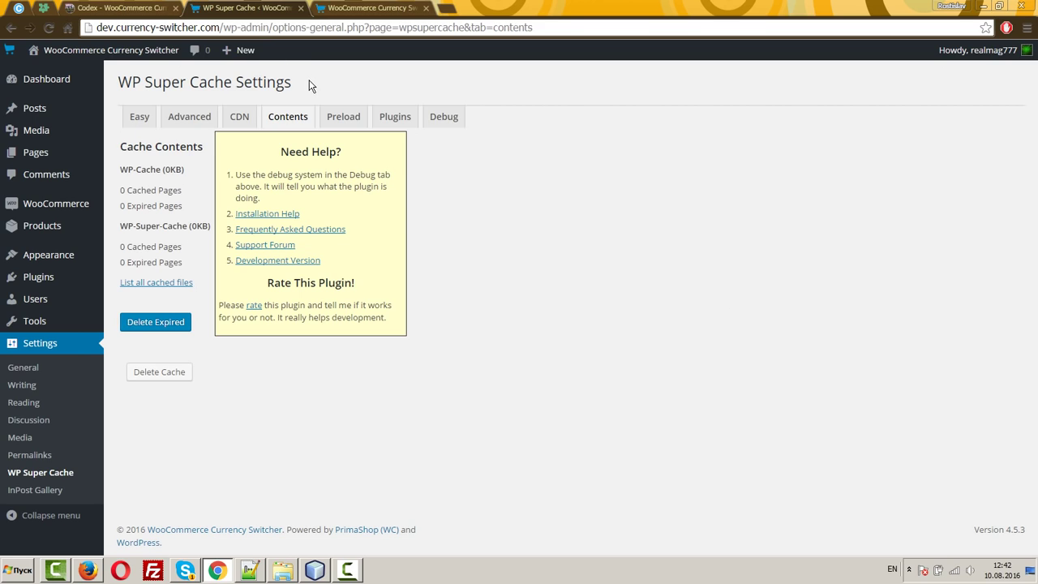
drag(311, 86, 134, 81)
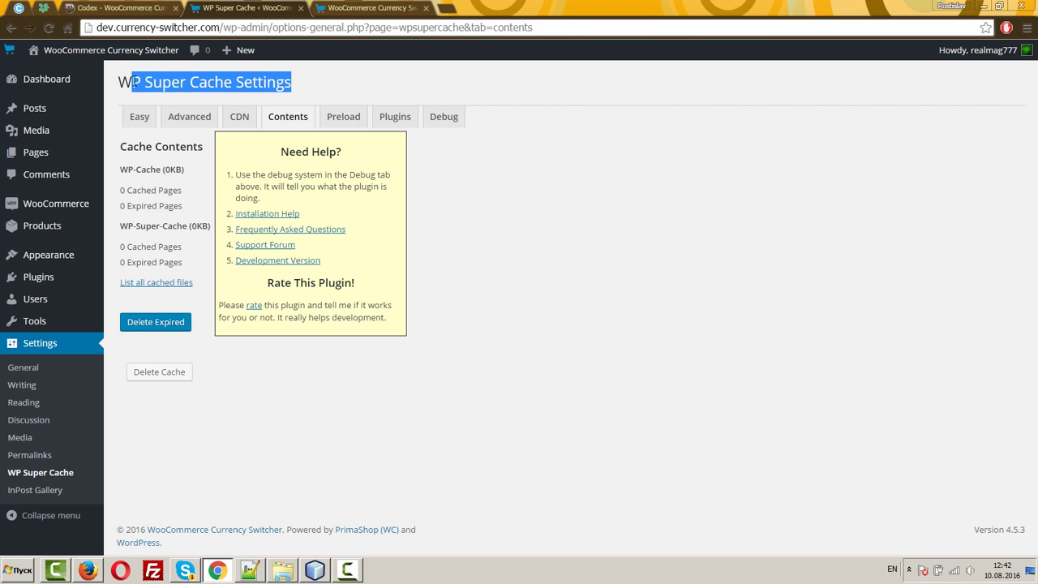
click(191, 83)
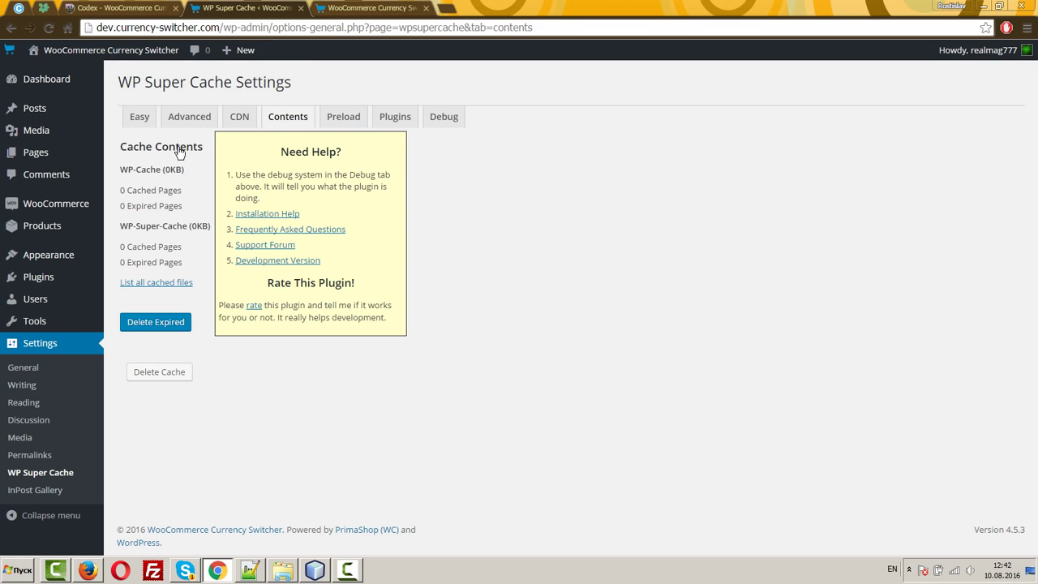
- Reload the Ninja Silhouette page in Firefox, and open the Flying Ninja product from the shop's home page
click(88, 570)
key(F5)
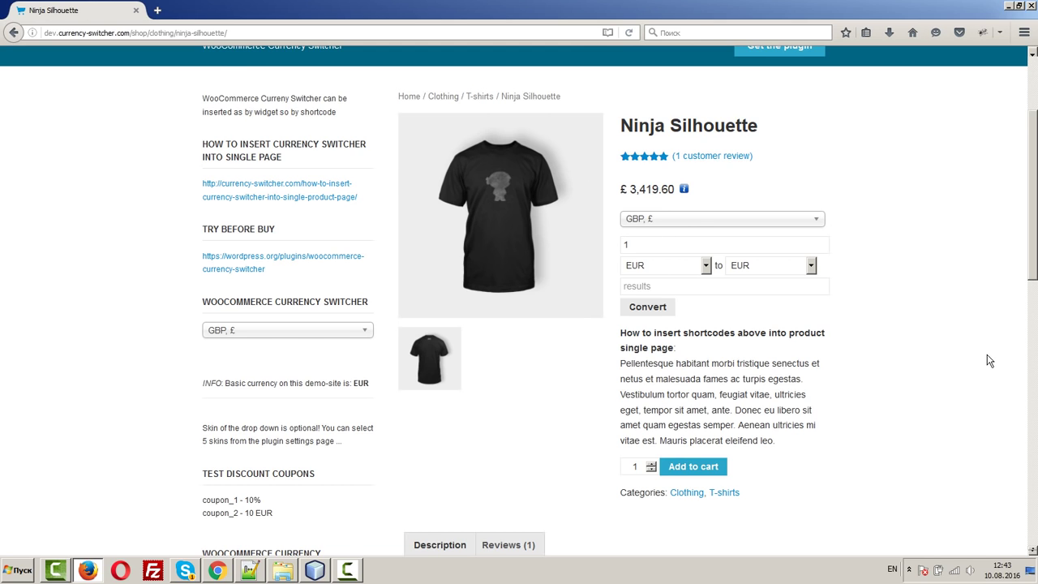
scroll(989, 359, up, 3)
click(228, 122)
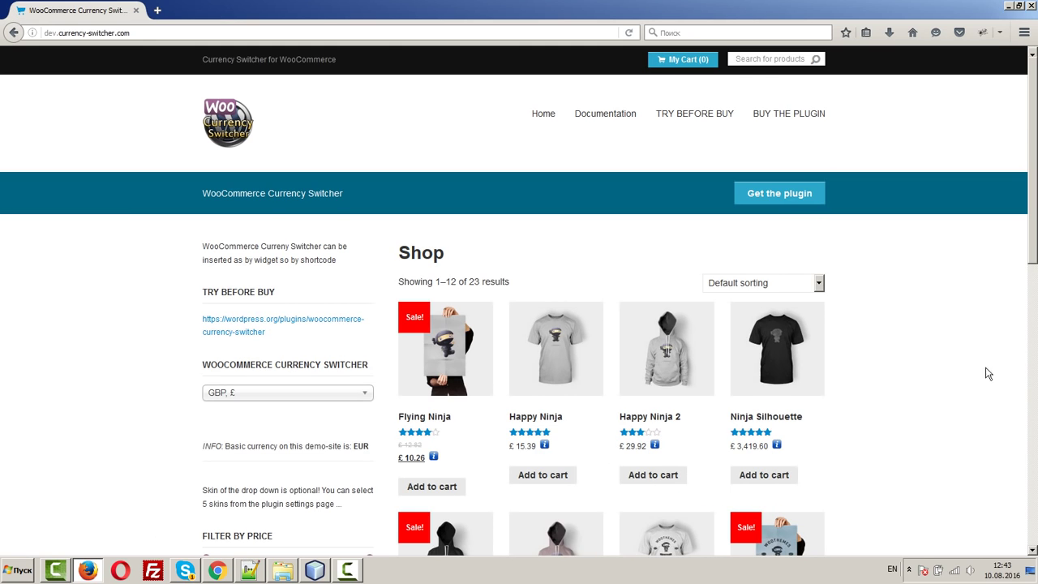
scroll(993, 373, down, 5)
click(452, 140)
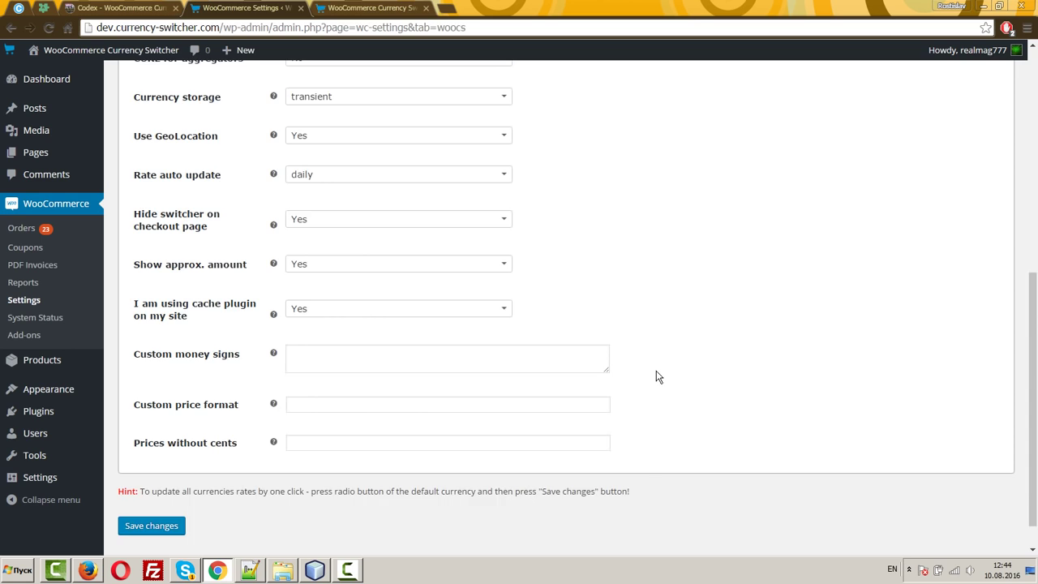
- Examine the money signs available for the EUR currency in the currency switcher settings
scroll(658, 376, up, 4)
click(162, 67)
click(272, 258)
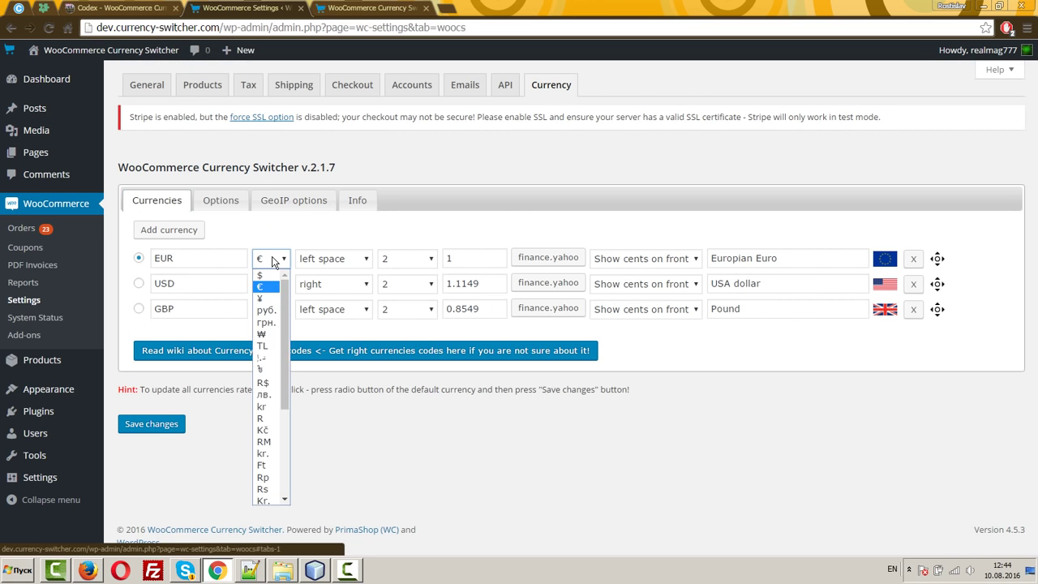
drag(286, 320, 286, 405)
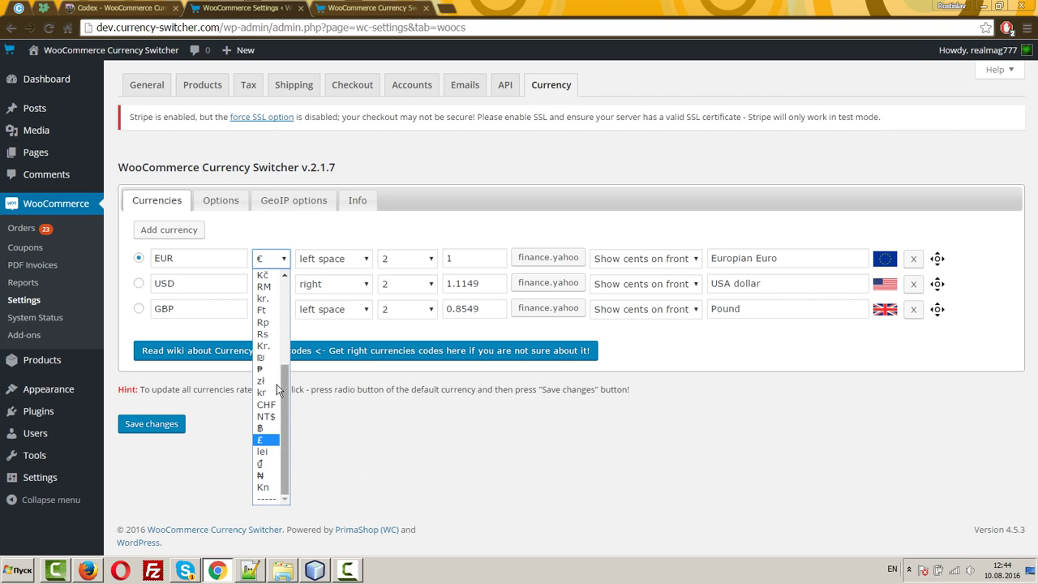
- Set the custom money signs option to ~~~,AAA,BBB,sss and save the settings
click(207, 210)
scroll(351, 486, down, 6)
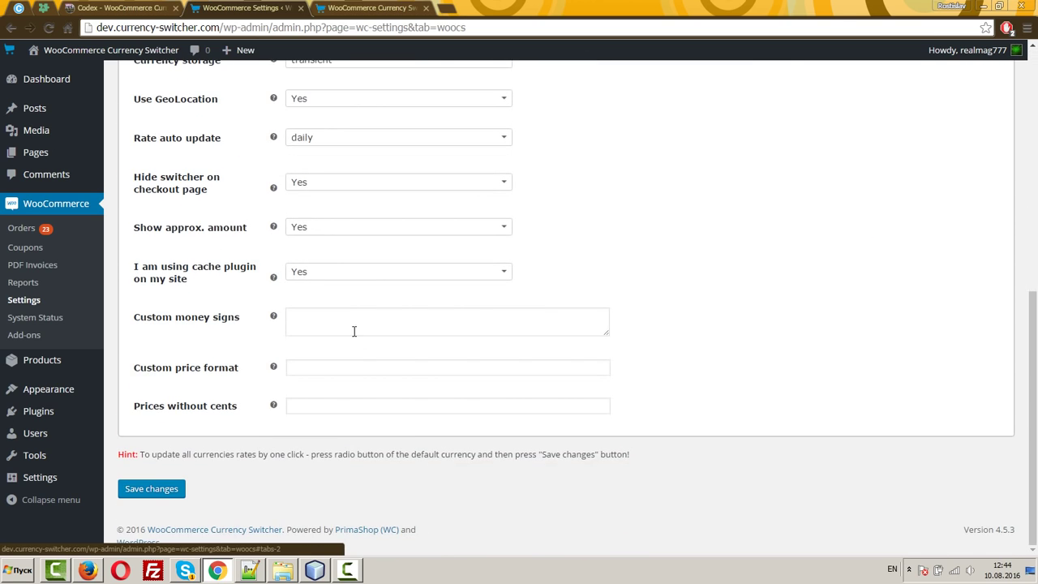
click(308, 327)
mouse_move(275, 318)
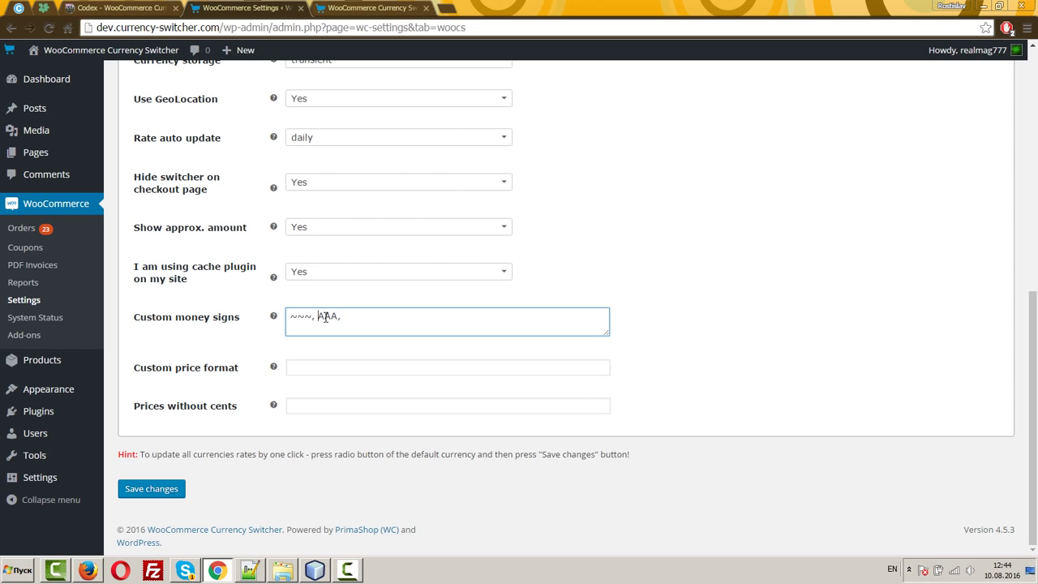
key(BackSpace)
click(167, 491)
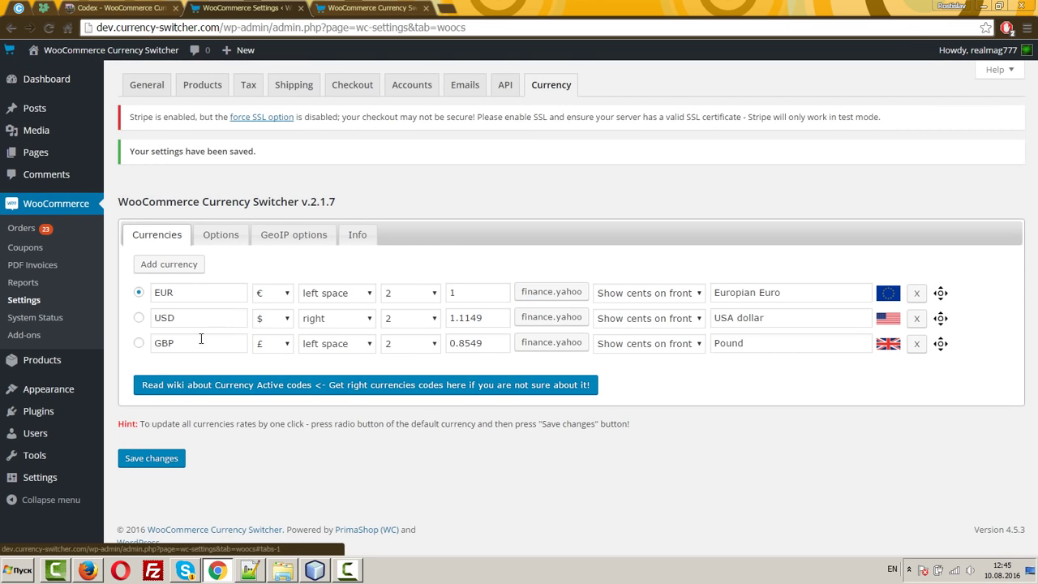
- Add a new currency row with the code AOA, copied from Wikipedia's ISO 4217 list of active codes
click(272, 345)
click(270, 363)
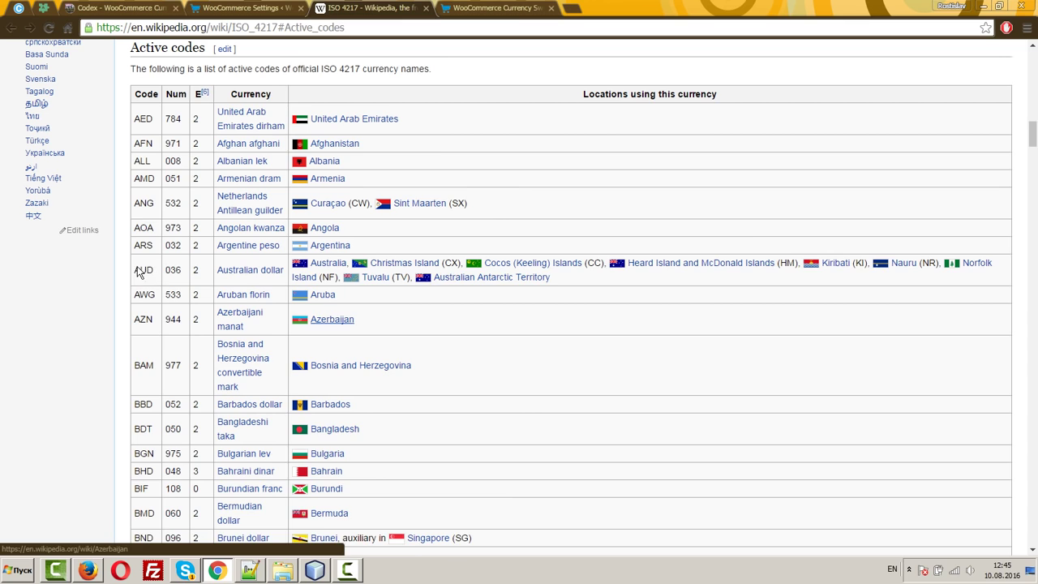
double_click(149, 228)
key(ctrl+c)
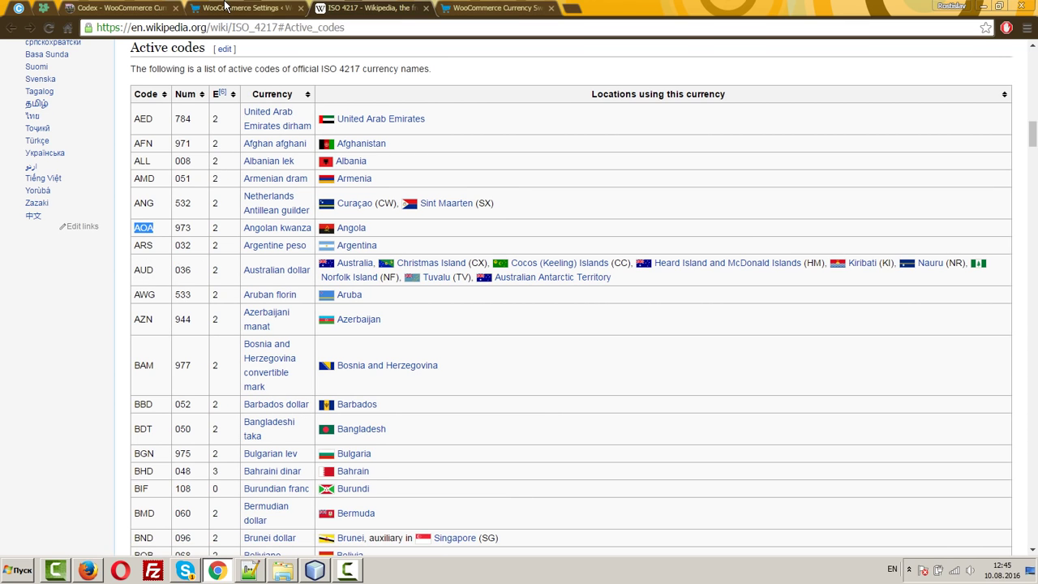
click(228, 8)
click(193, 362)
key(ctrl+v)
click(272, 368)
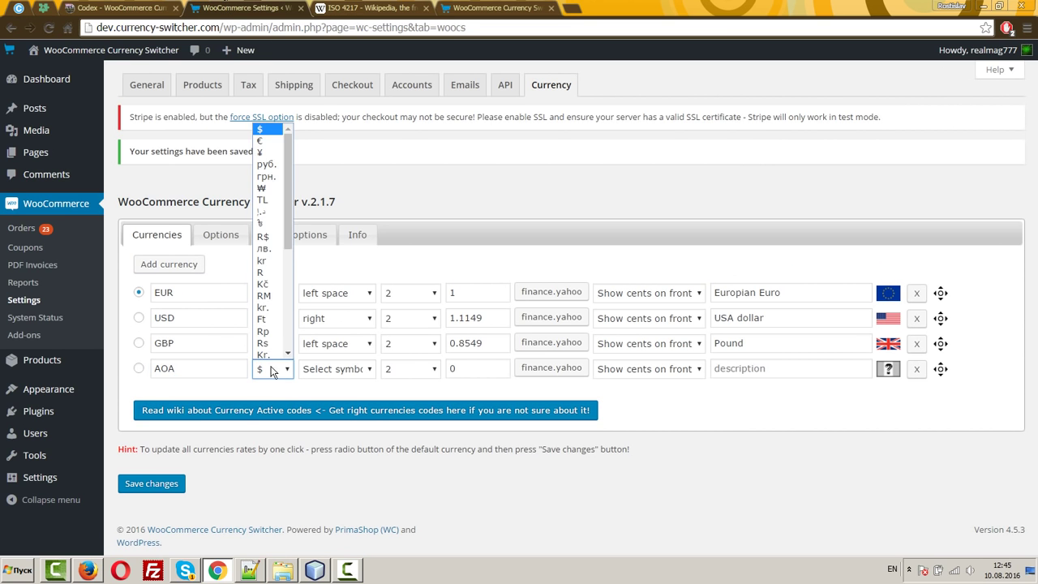
double_click(183, 369)
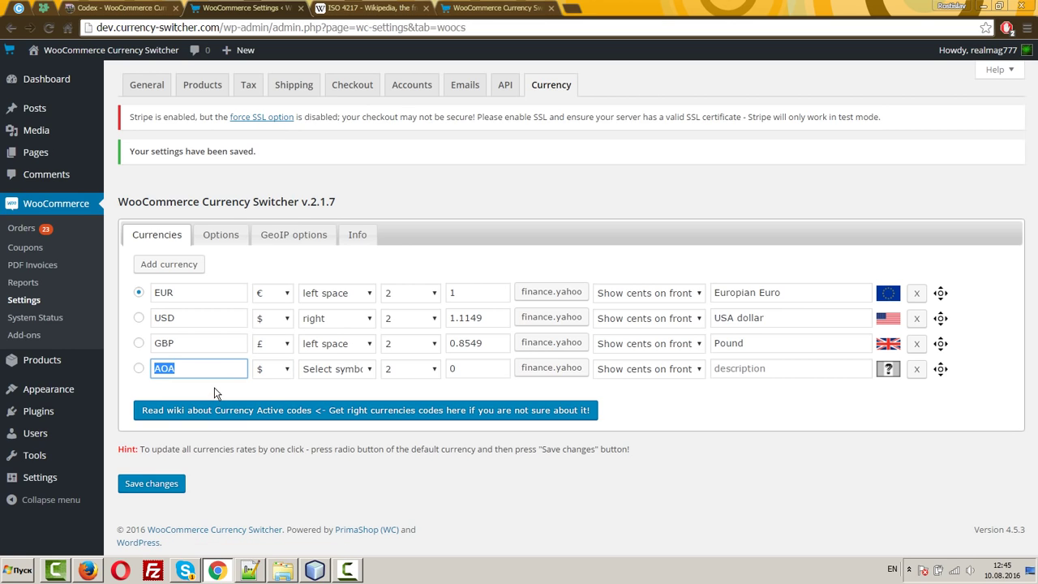
- Choose the custom money sign AAA for the AOA currency and set its position to left
click(270, 369)
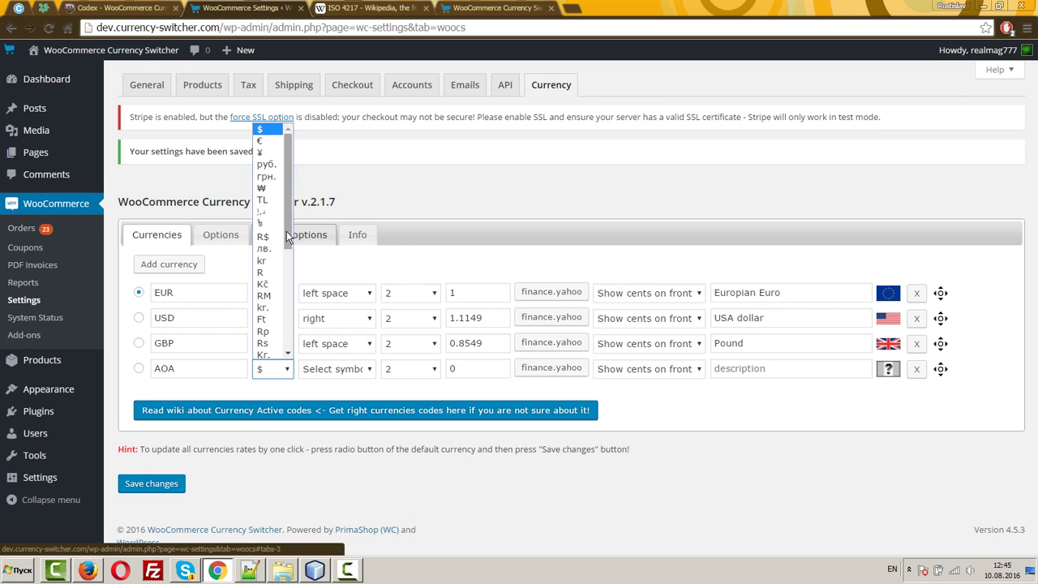
drag(288, 236, 288, 349)
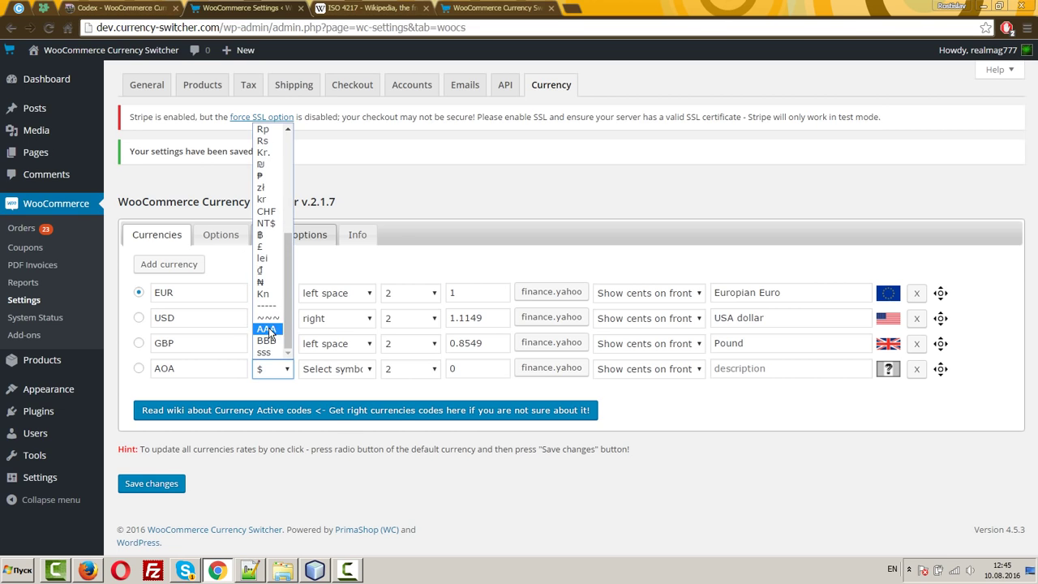
click(268, 334)
click(334, 371)
click(399, 398)
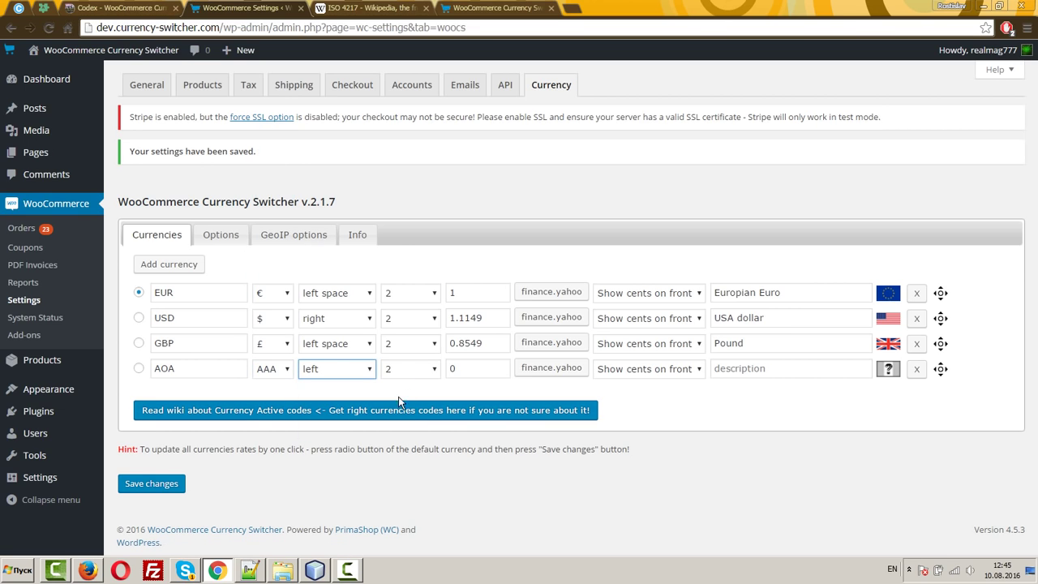
- Fetch the AOA rate from finance.yahoo, enter AOA as the description and save the settings
click(551, 371)
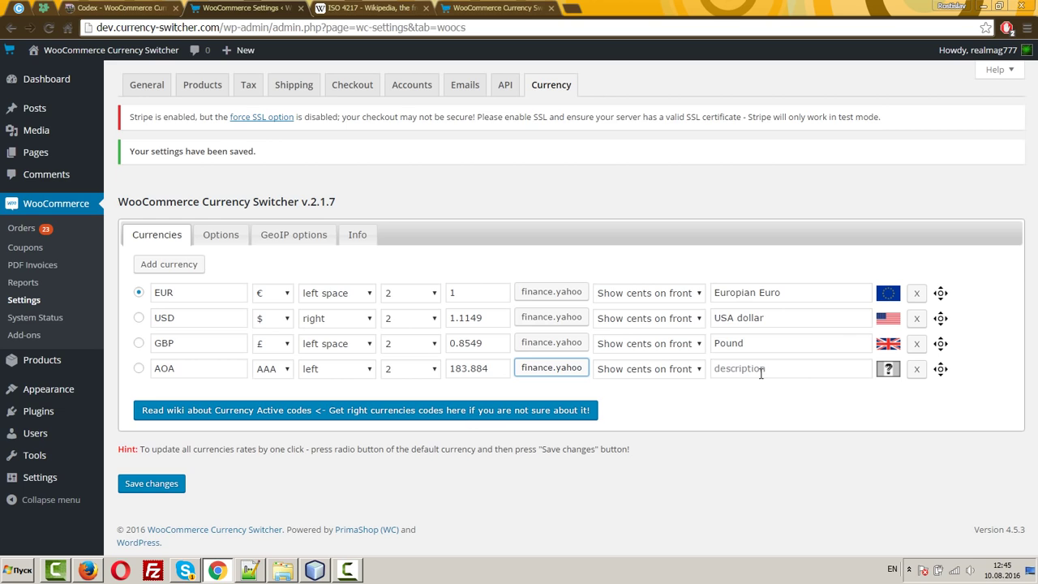
click(787, 367)
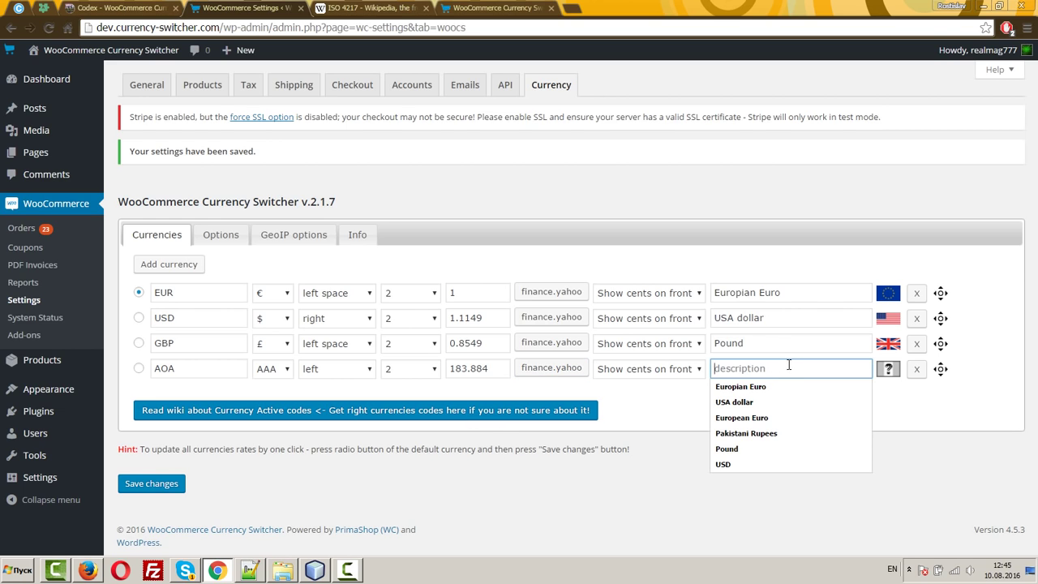
text(AOA)
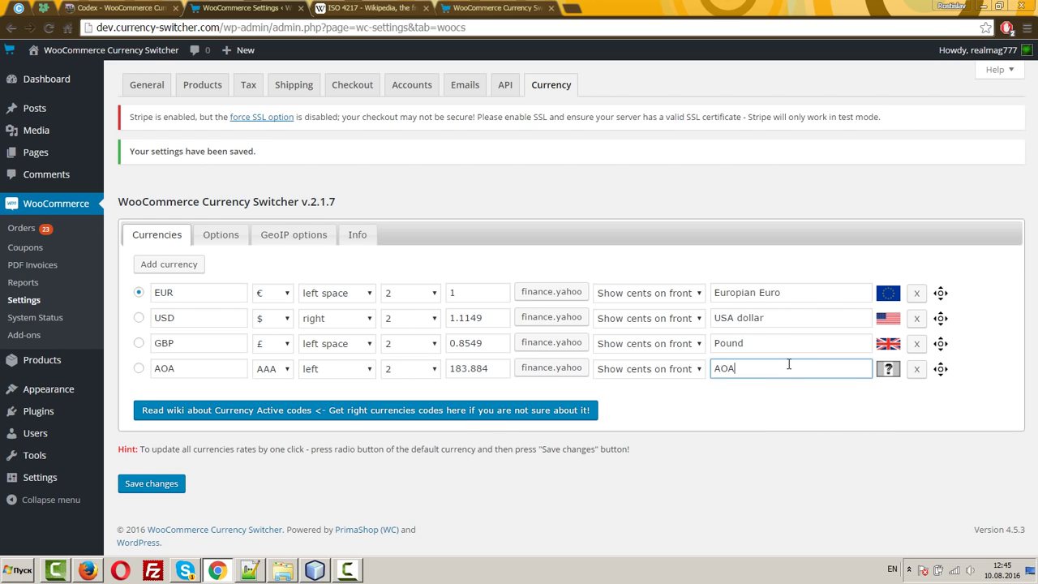
click(166, 487)
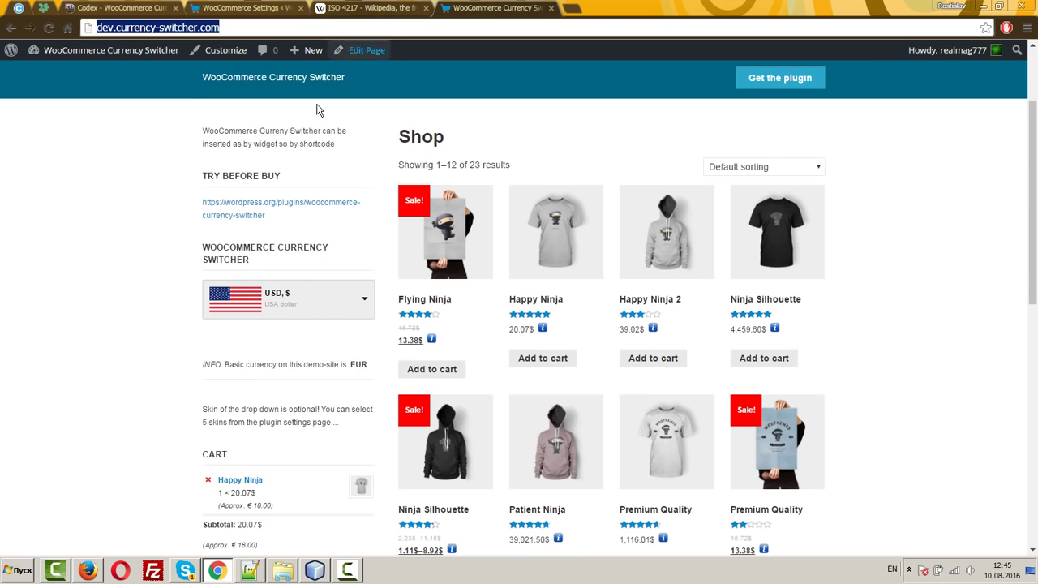
- Reload the shop's home page, switch its currency to AOA and inspect the product prices with the custom money sign
key(Return)
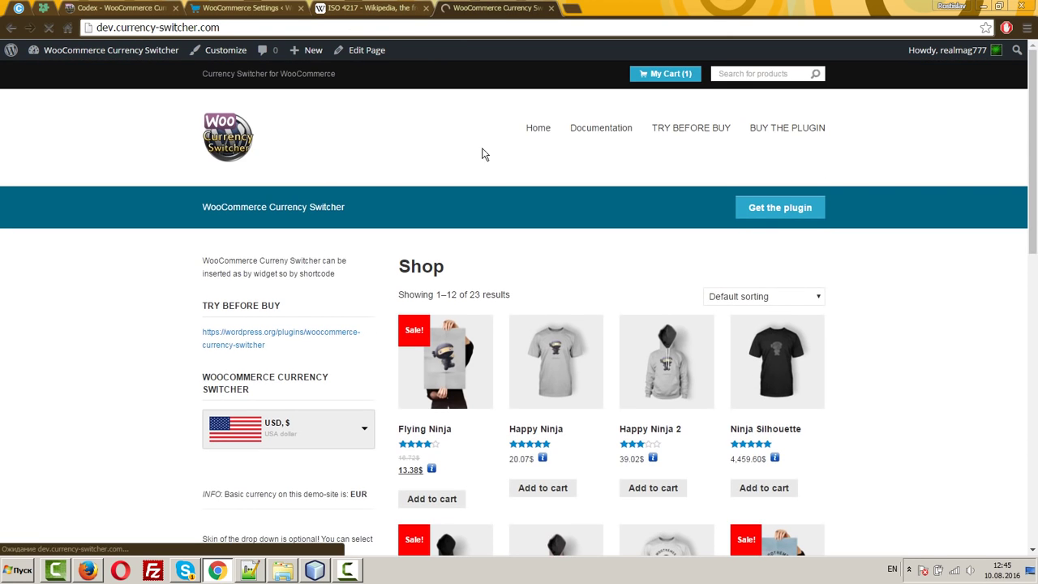
scroll(308, 342, down, 1)
click(297, 354)
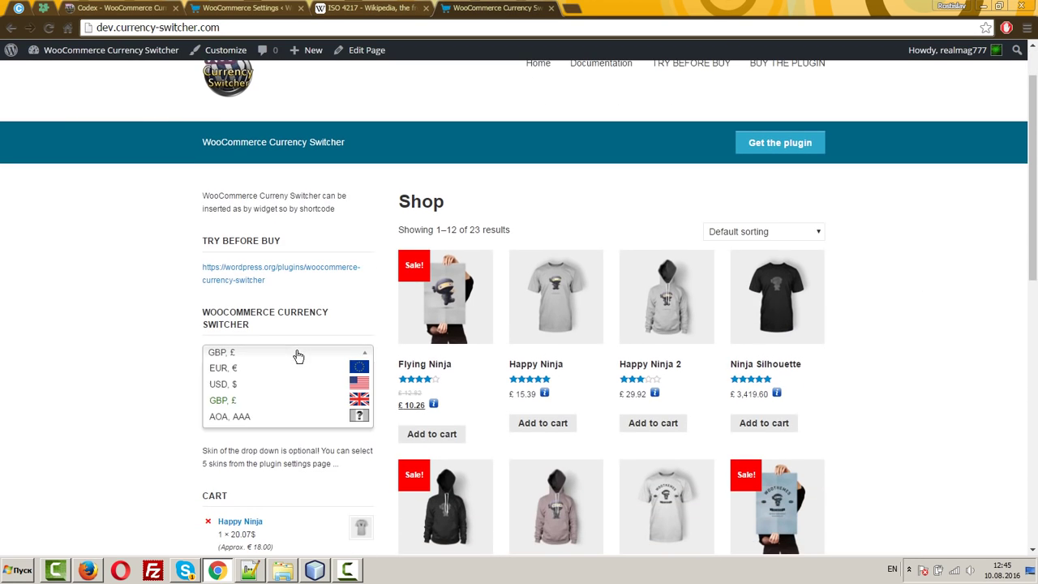
click(243, 416)
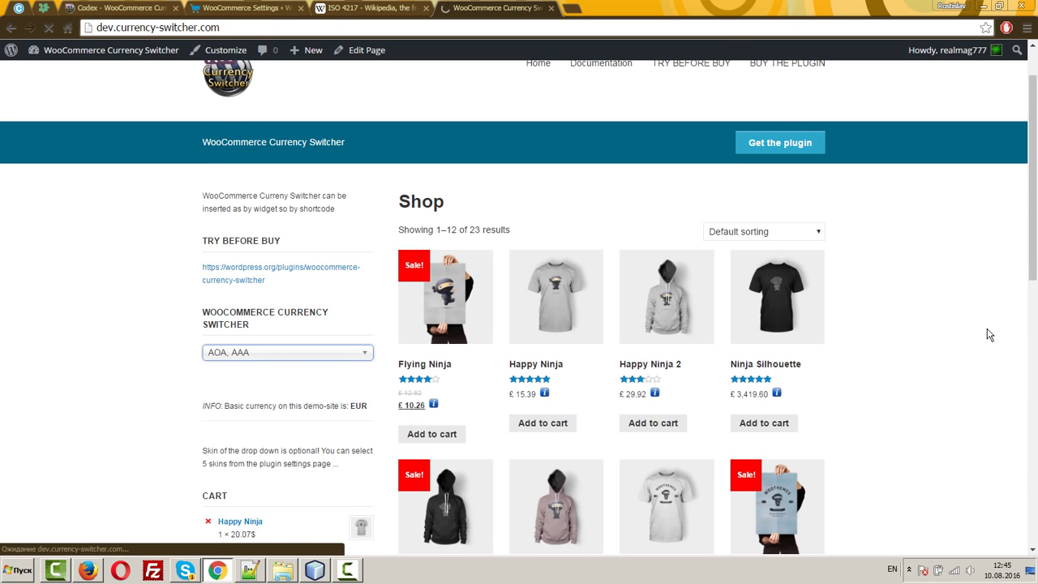
scroll(997, 360, down, 3)
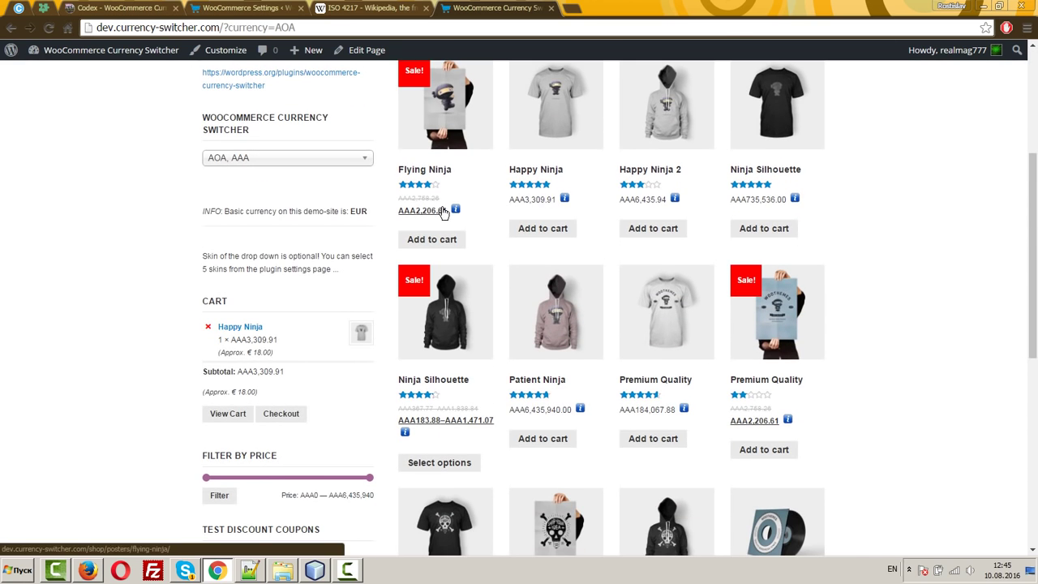
drag(397, 211, 415, 213)
click(966, 223)
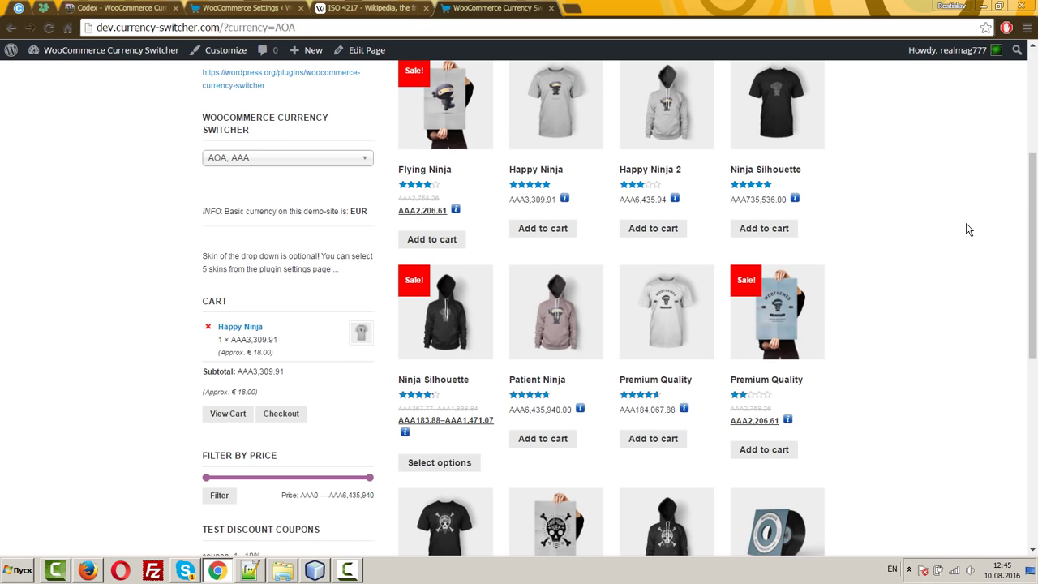
- Review the Prices without cents option and the currencies list in the settings, and compare with the AOA prices in the shop
click(159, 7)
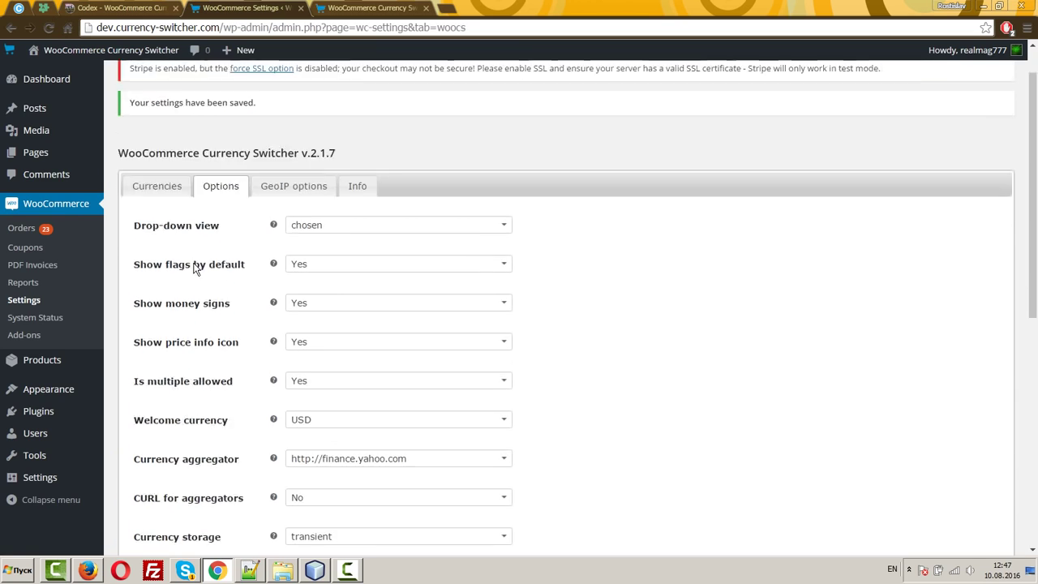
scroll(195, 268, up, 1)
click(149, 234)
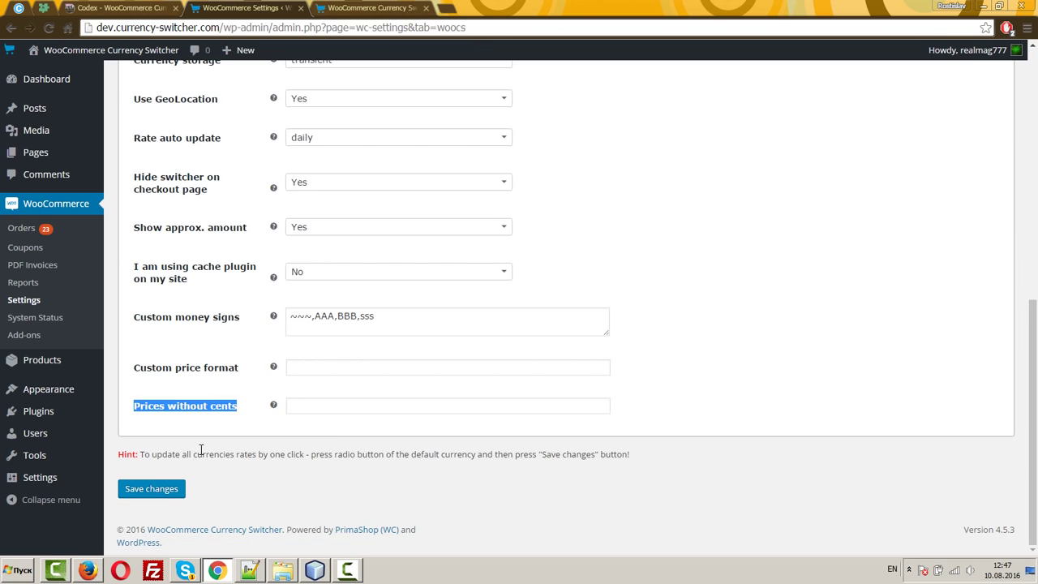
scroll(201, 449, up, 10)
click(157, 234)
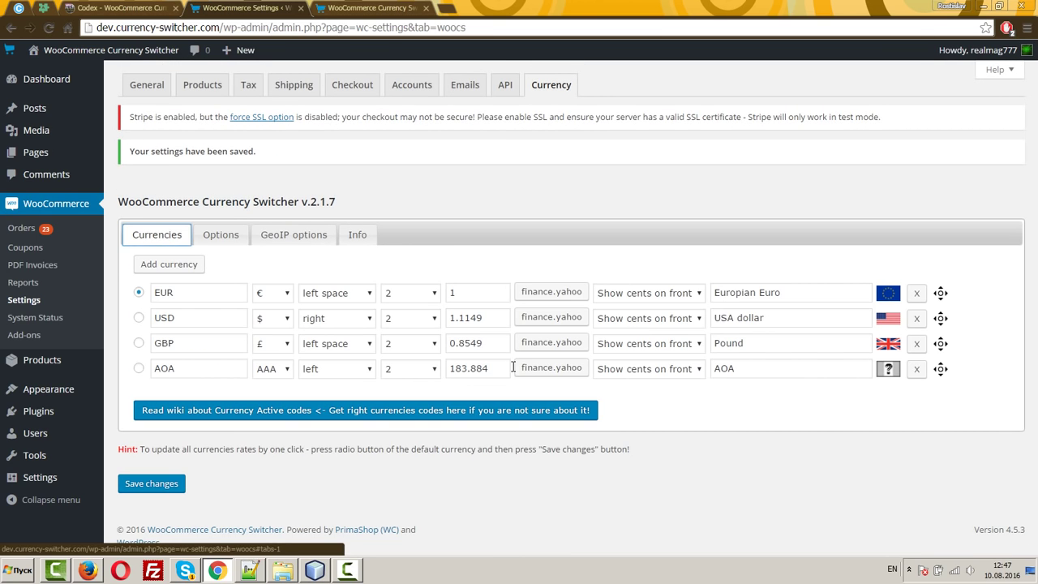
click(358, 8)
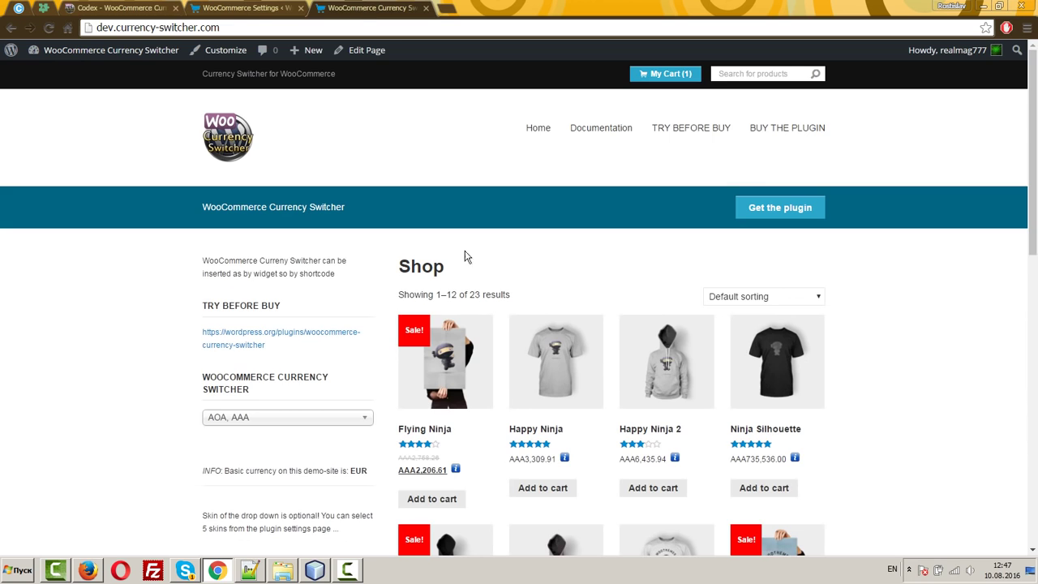
key(ctrl+shift+Tab)
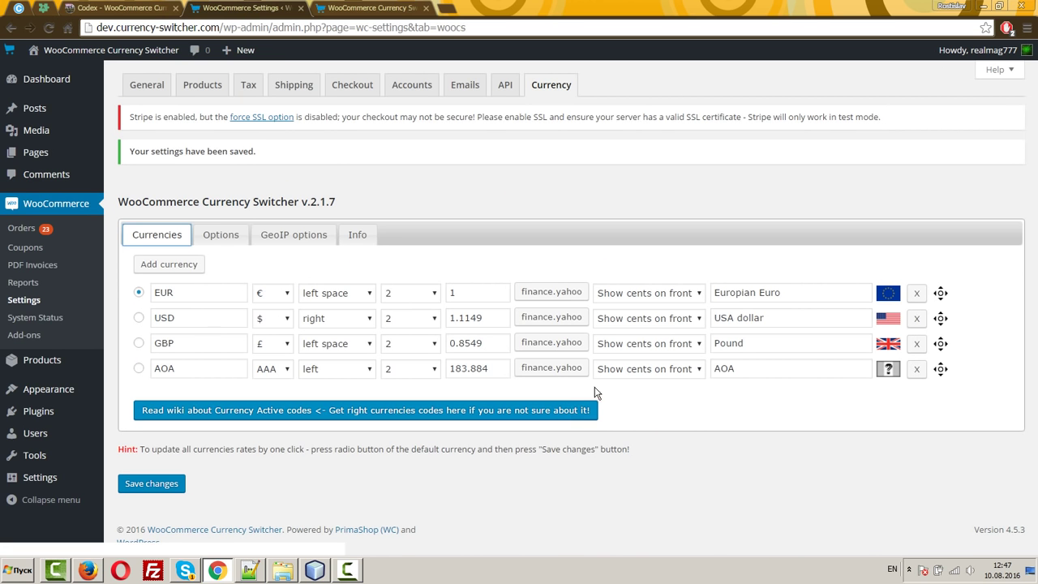
- Set the AOA currency to Hide cents on front and save the settings
click(613, 369)
click(644, 398)
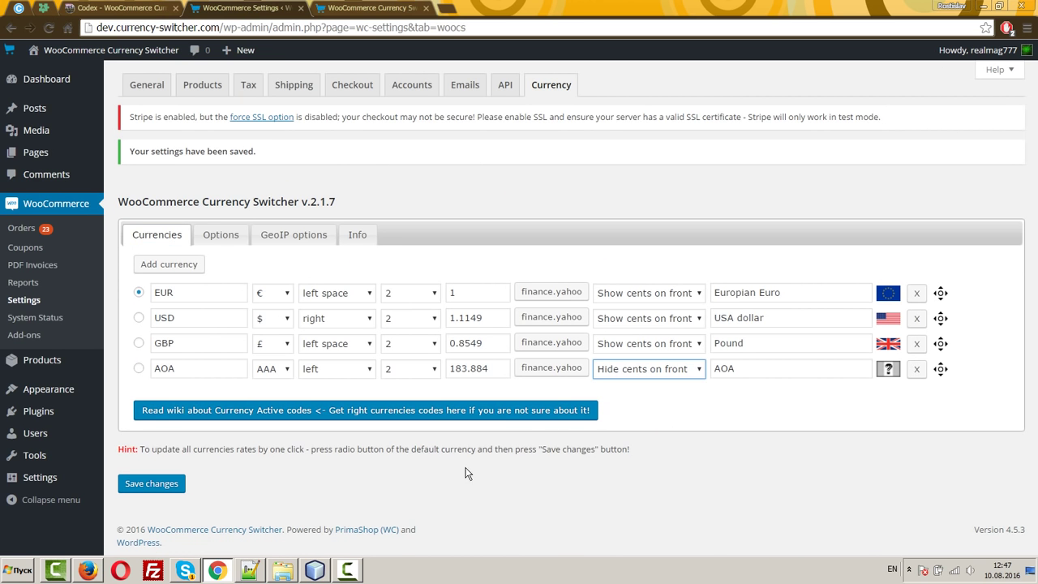
click(130, 485)
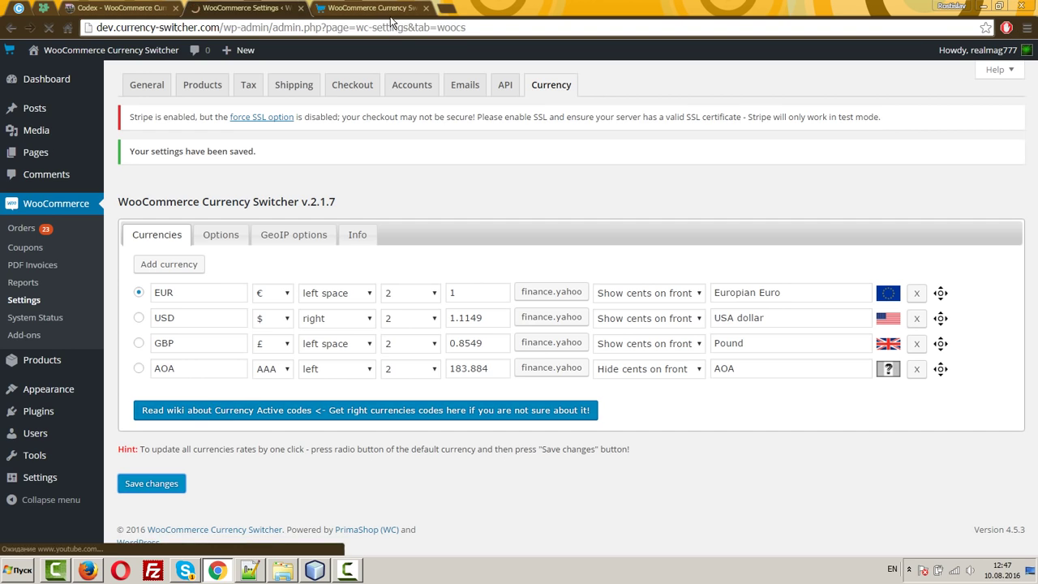
- Reload the shop page, add another Happy Ninja to the cart and check its price in the cart
key(ctrl+Tab)
key(F5)
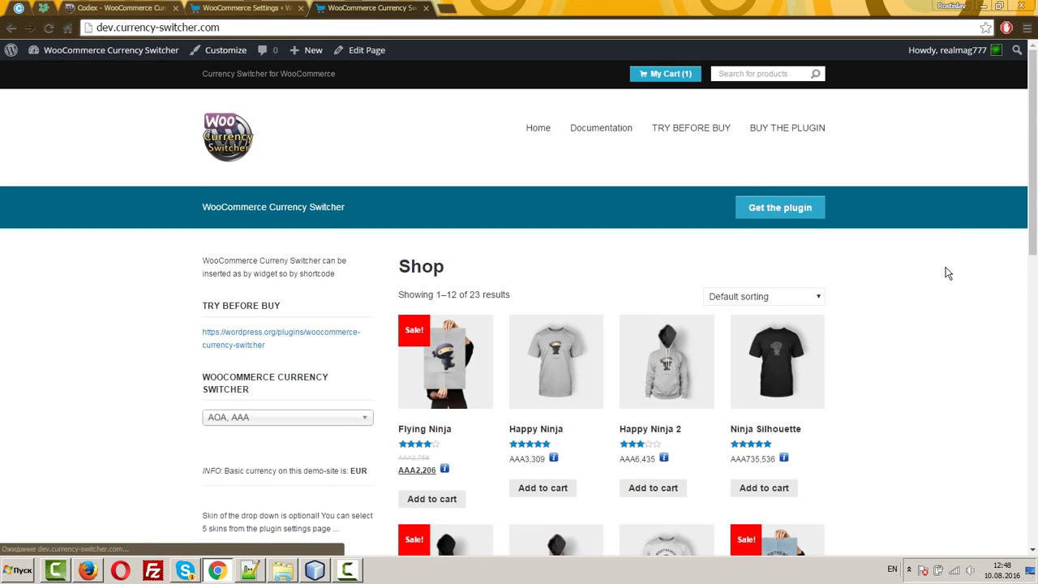
click(542, 490)
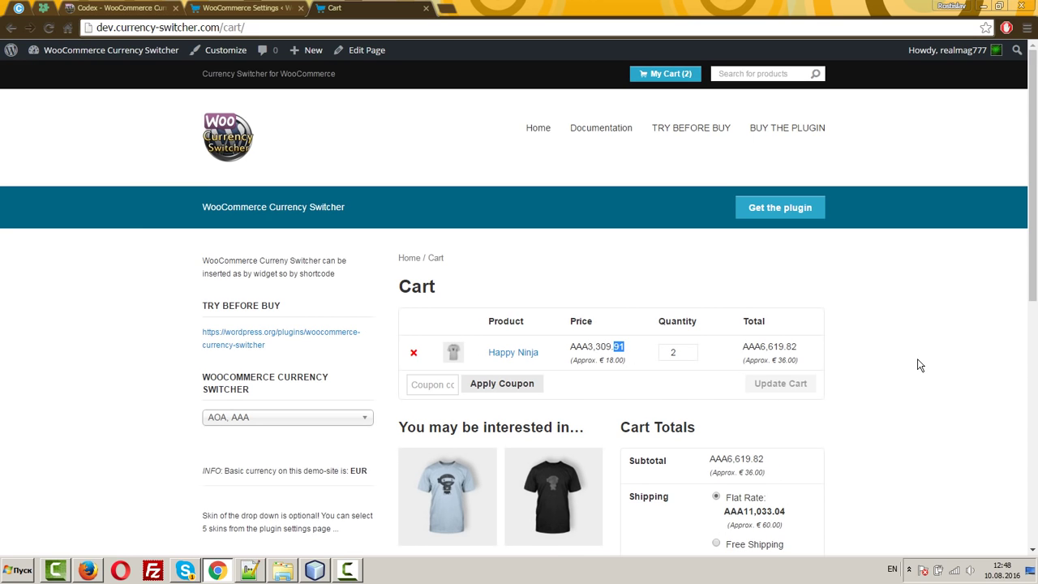
- Fill in the Prices without cents option for the AOA currency and save the settings
key(ctrl+Tab)
key(ctrl+Tab)
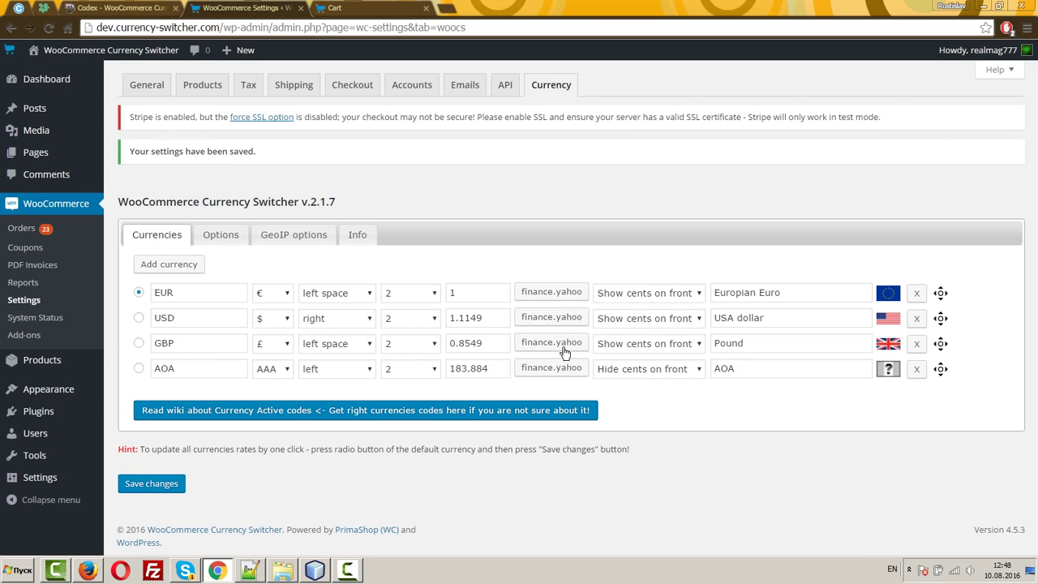
click(221, 234)
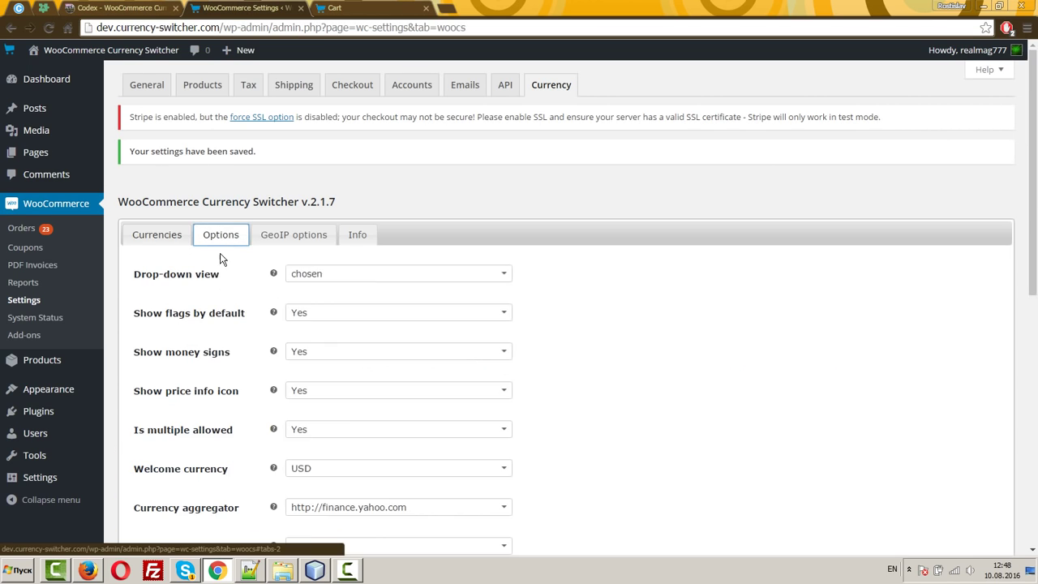
scroll(251, 382, down, 6)
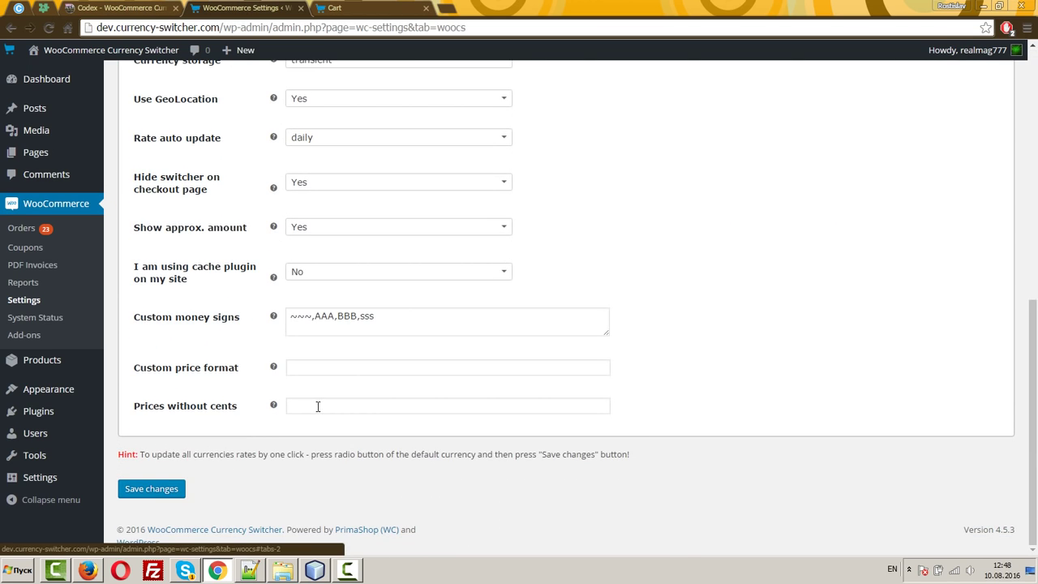
click(317, 407)
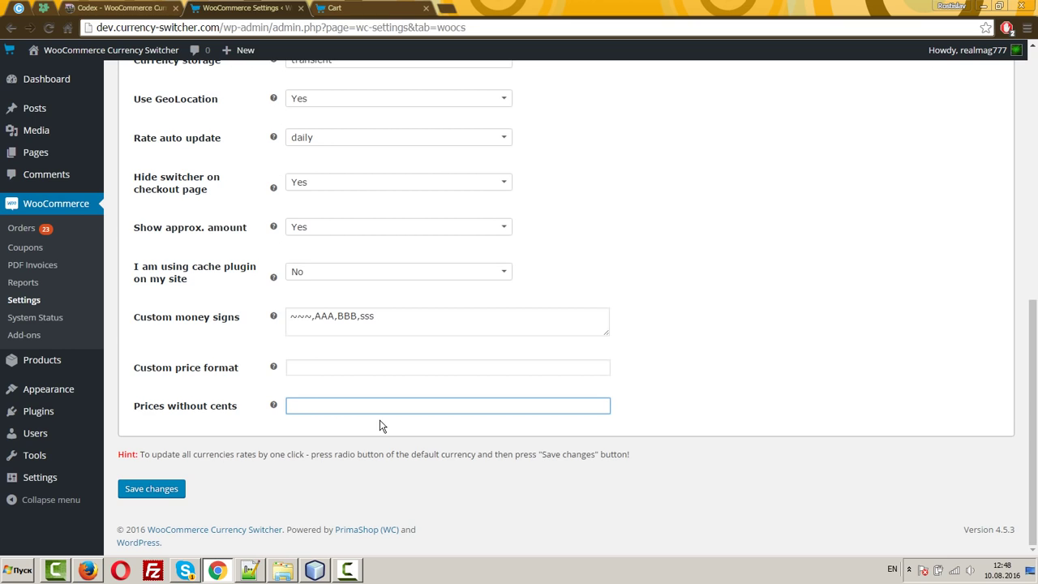
click(140, 489)
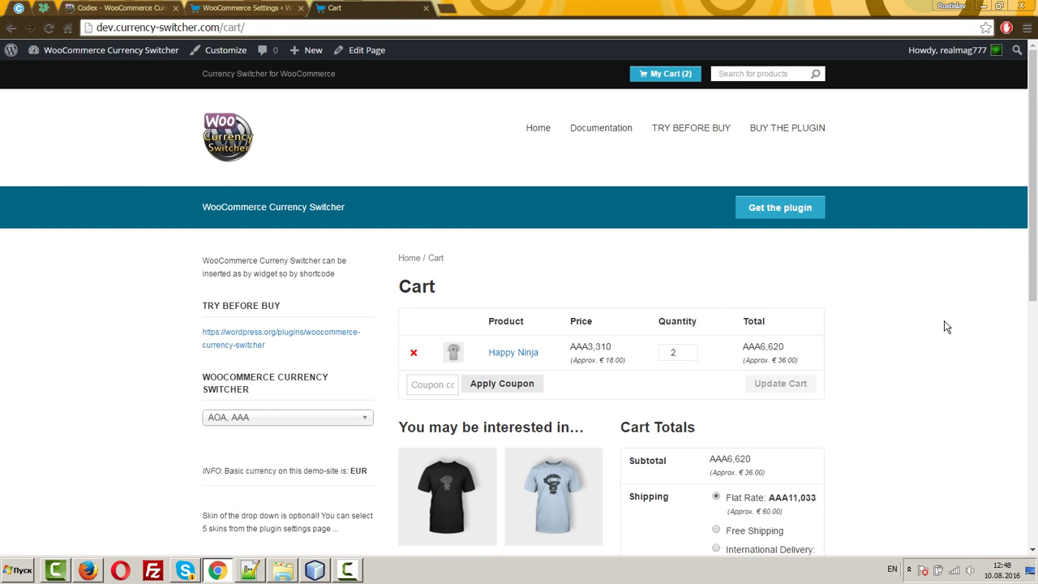
- Proceed from the cart to checkout and review the AOA order amounts, shipping options and payment methods
scroll(938, 349, down, 3)
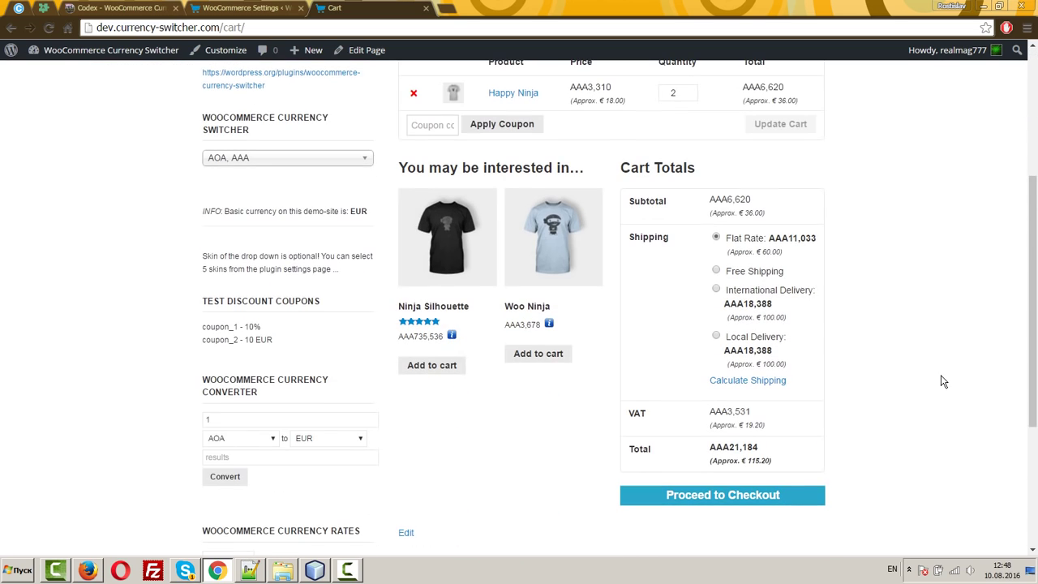
click(736, 493)
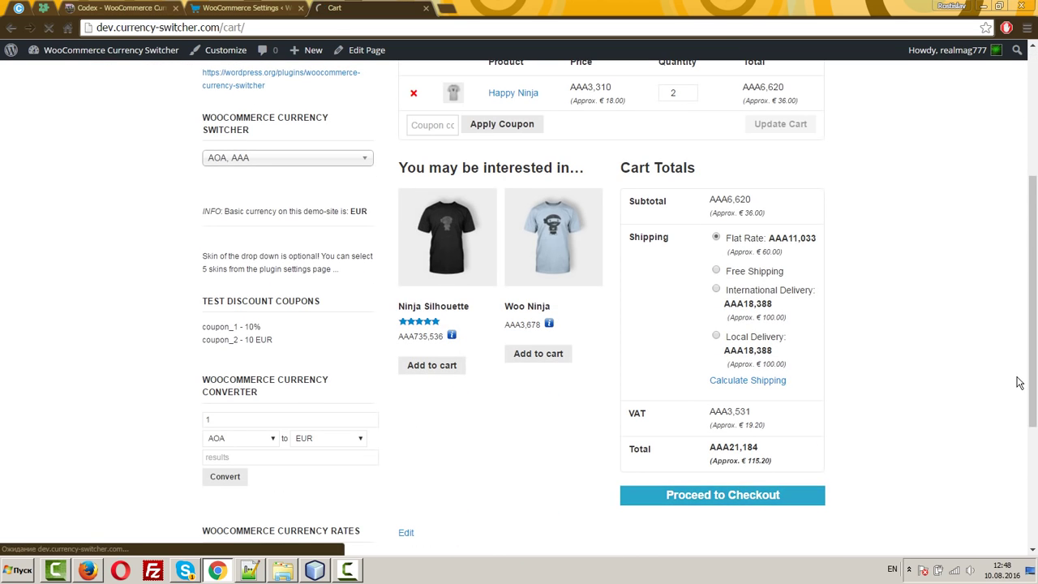
click(714, 372)
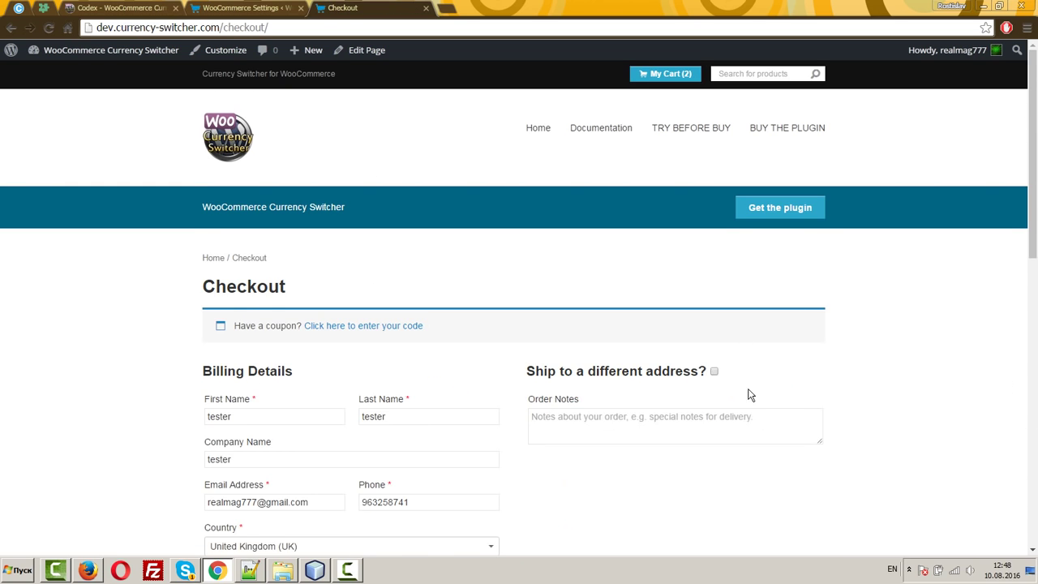
scroll(856, 403, down, 9)
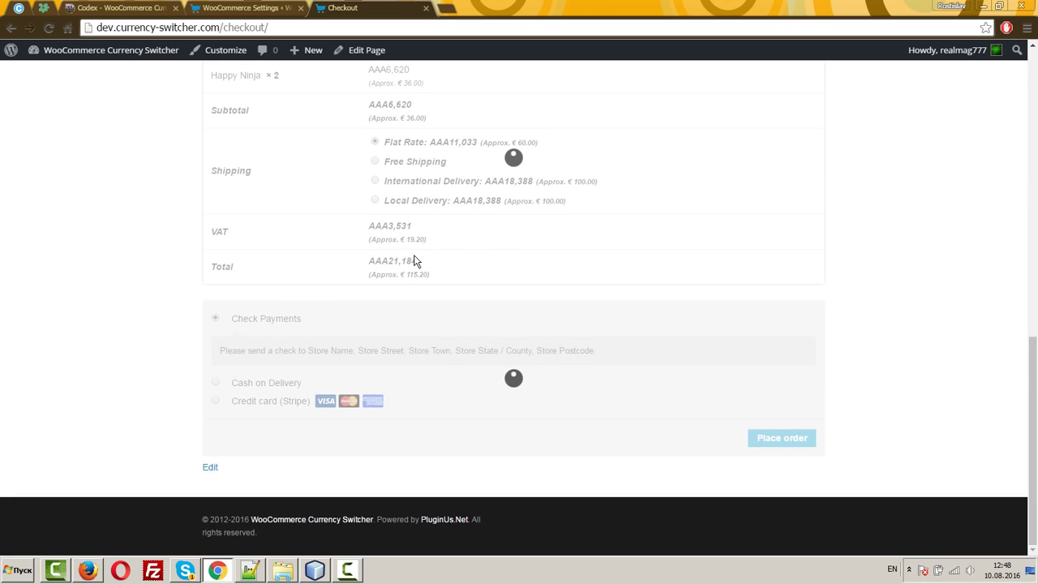
- Return to the WooCommerce Currency Switcher settings and look through the general options and the GeoIP country rules
click(235, 8)
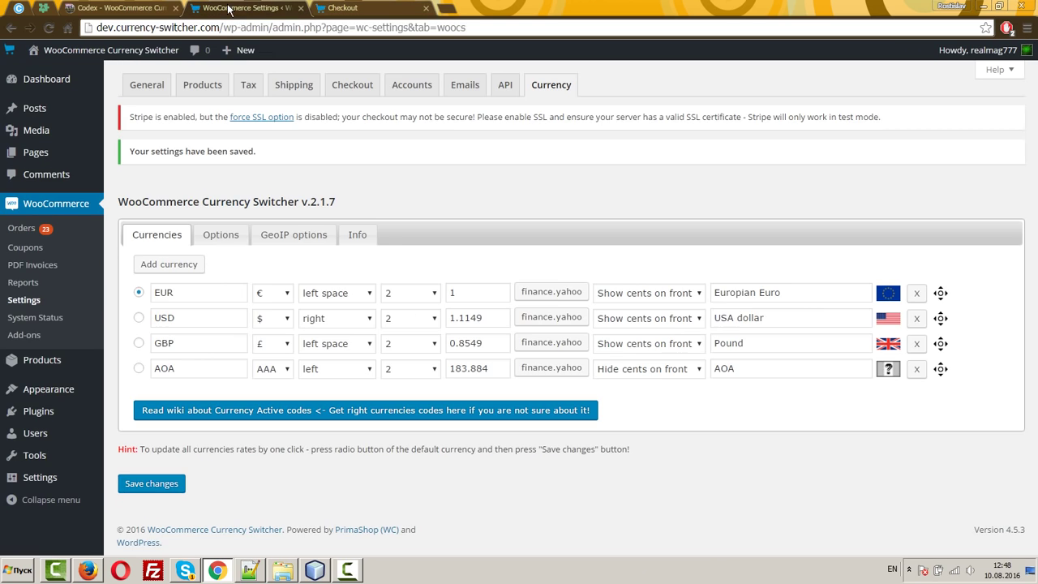
click(220, 234)
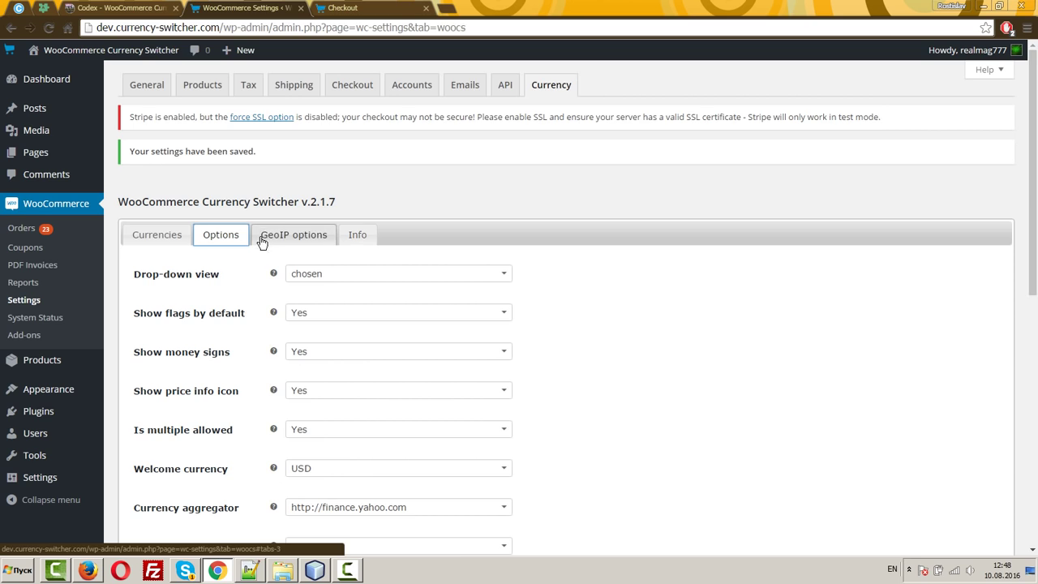
scroll(353, 350, down, 4)
scroll(351, 348, down, 3)
scroll(352, 348, up, 6)
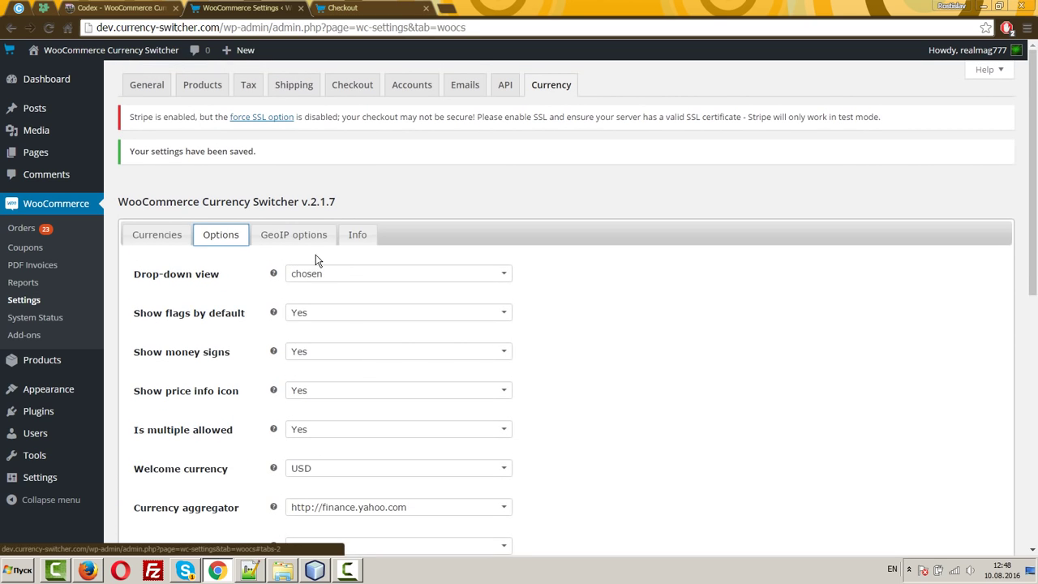
click(286, 237)
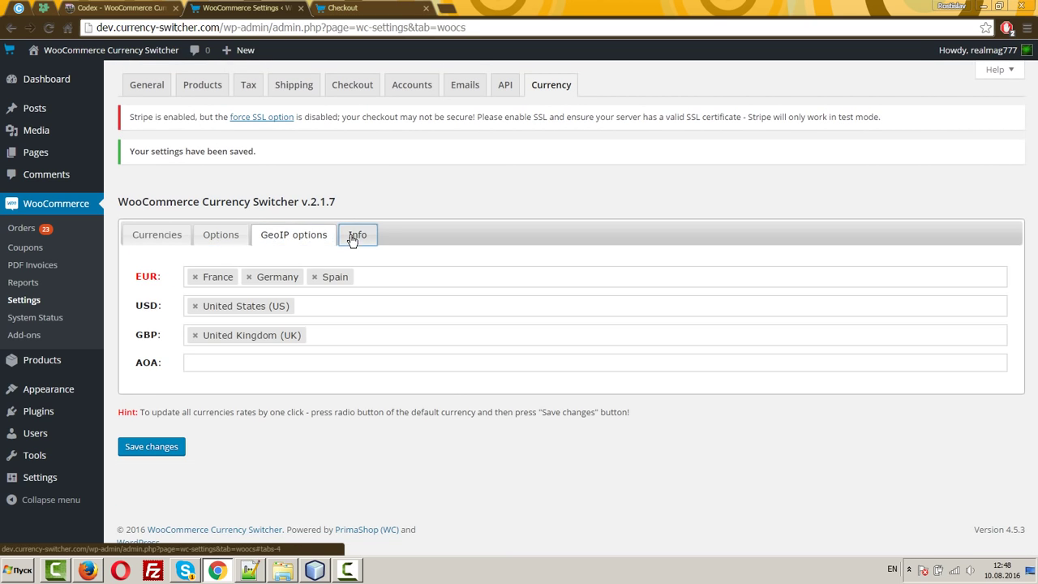
- View the plugin documentation and the free flag images site linked from the plugin's Info section
click(353, 235)
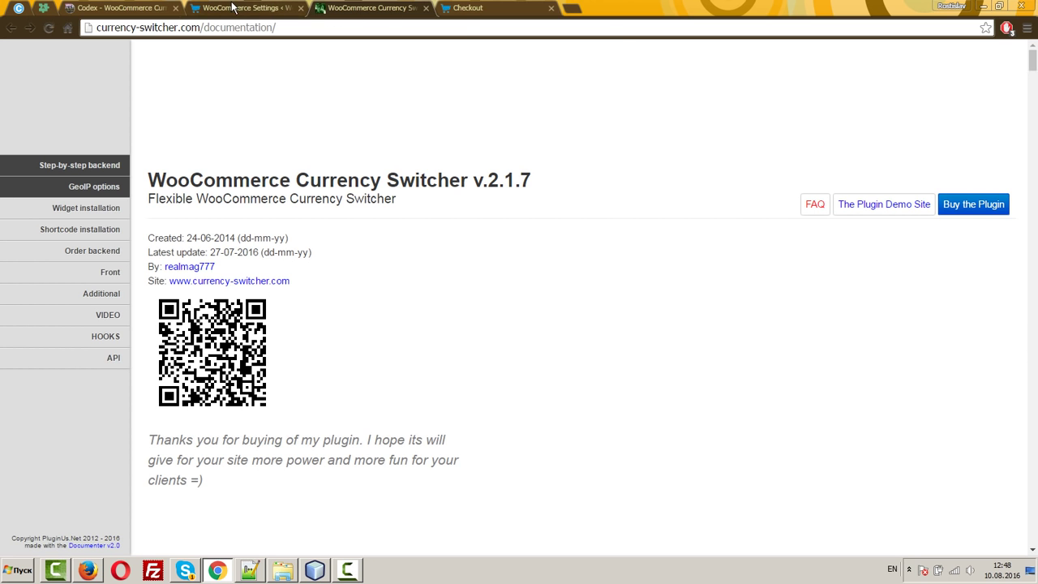
click(233, 7)
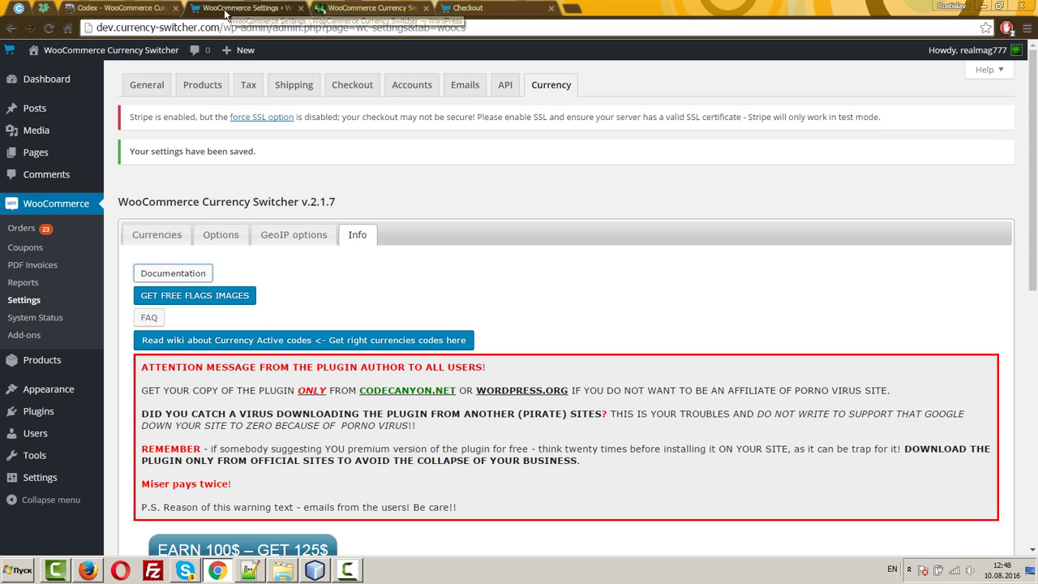
click(200, 298)
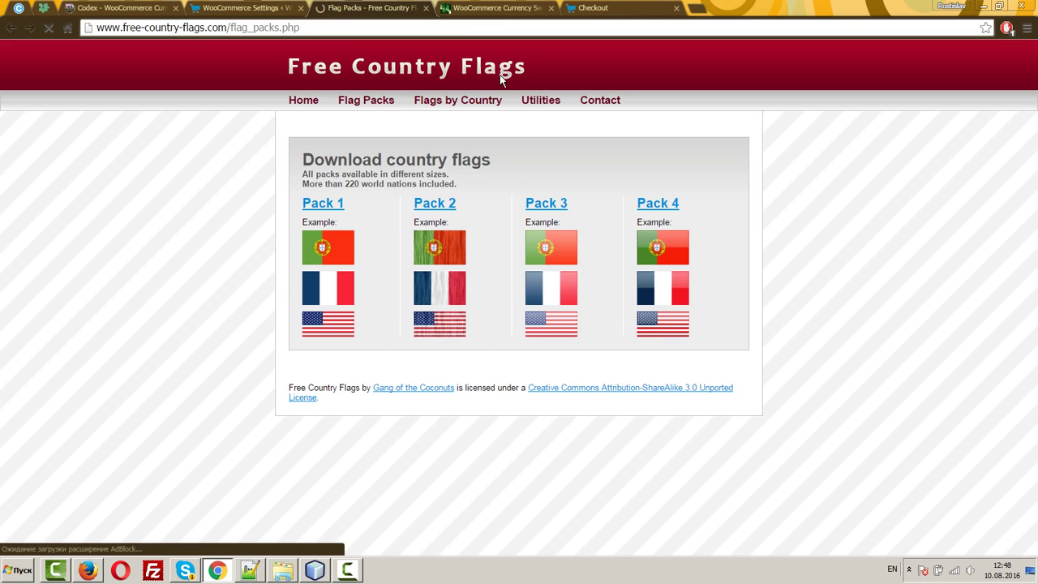
click(239, 6)
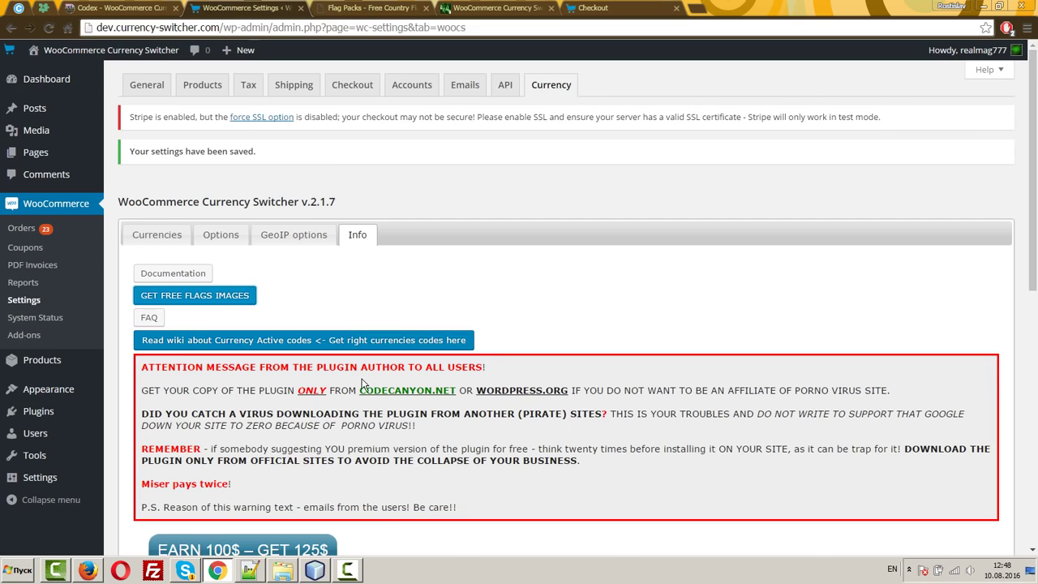
- Open the plugin's FAQ page and look through its list of questions
click(147, 318)
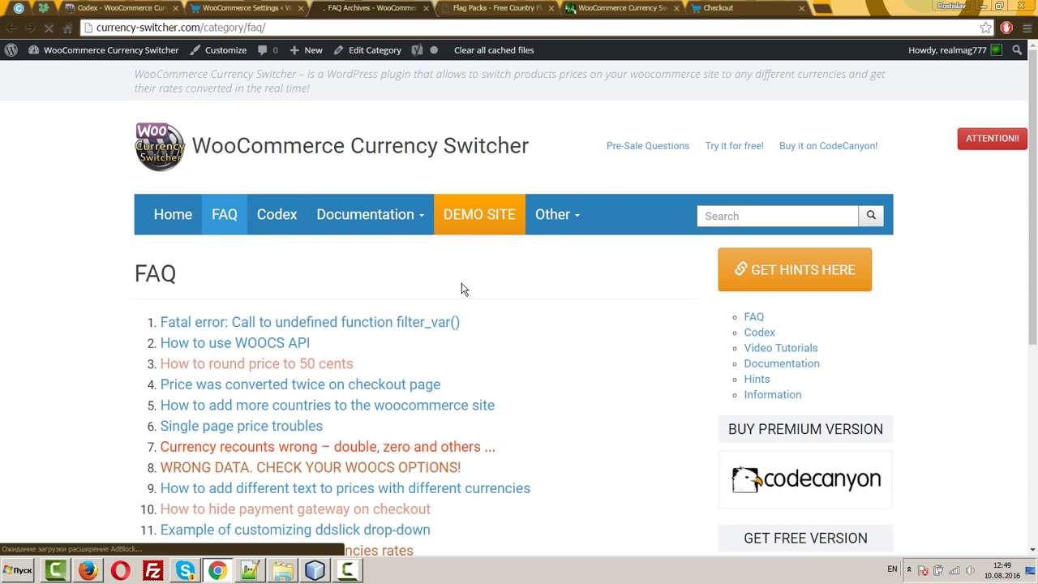
scroll(584, 361, down, 4)
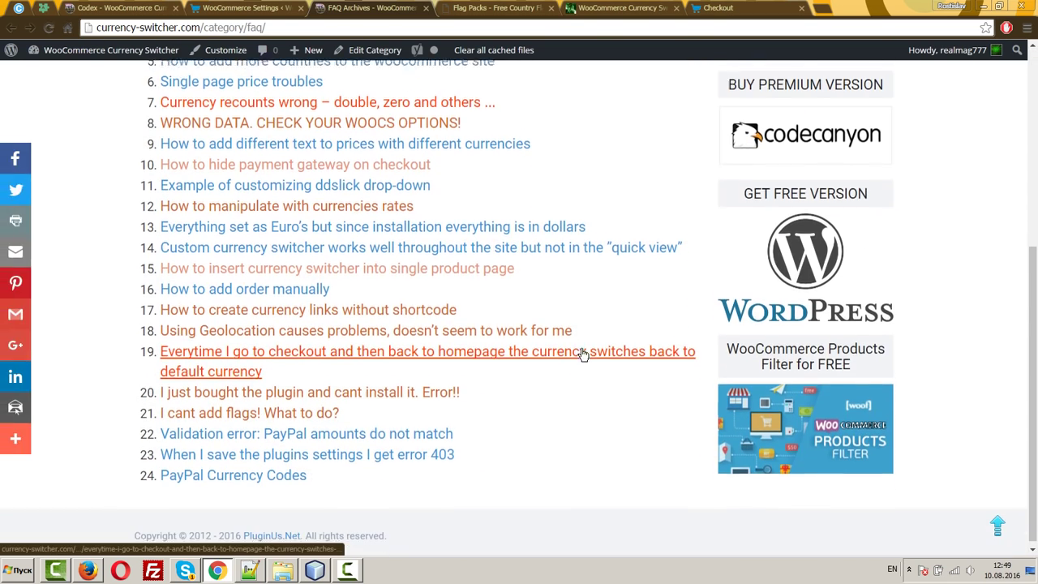
scroll(616, 332, up, 2)
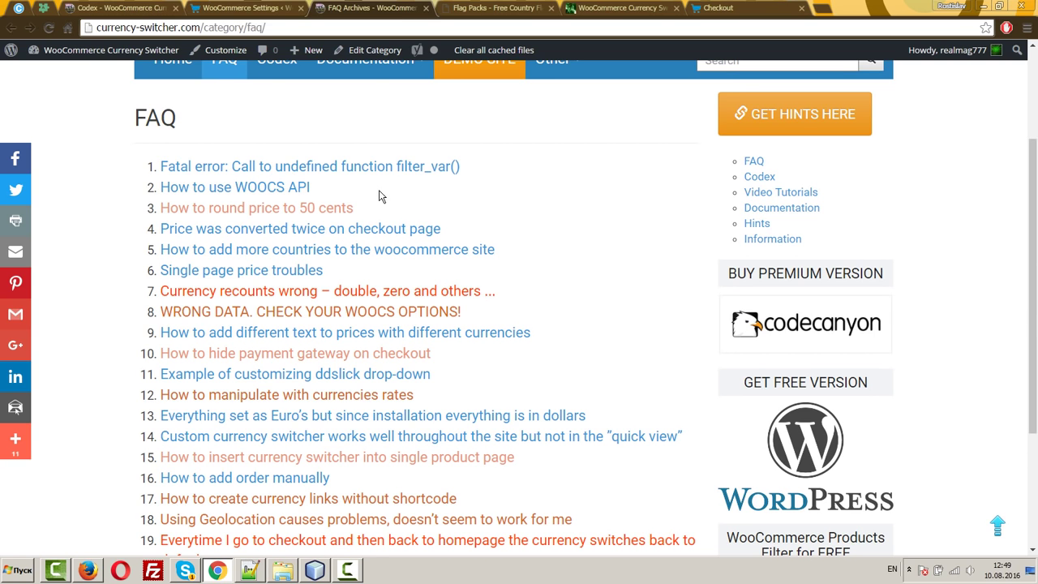
scroll(609, 235, down, 3)
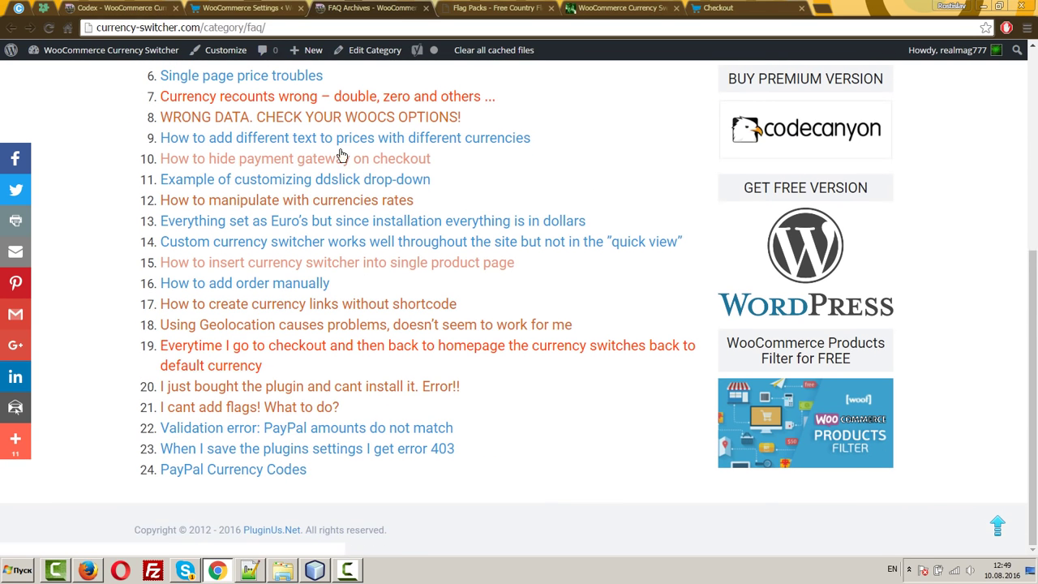
scroll(1031, 388, up, 1)
scroll(1031, 387, up, 3)
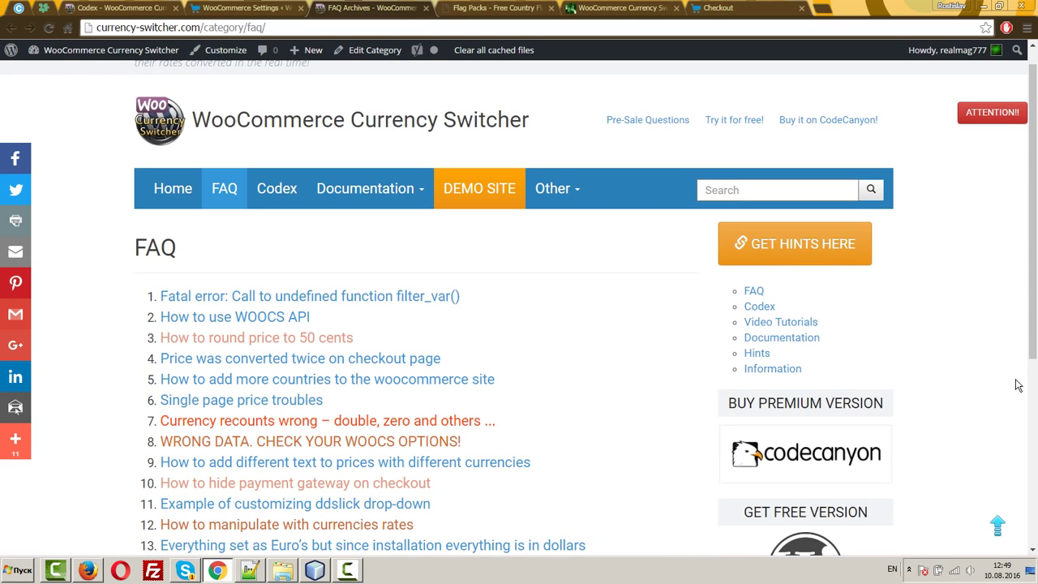
- Examine the Hints list in the plugin's Codex, and the video guide and help links in the settings' Info section
click(778, 240)
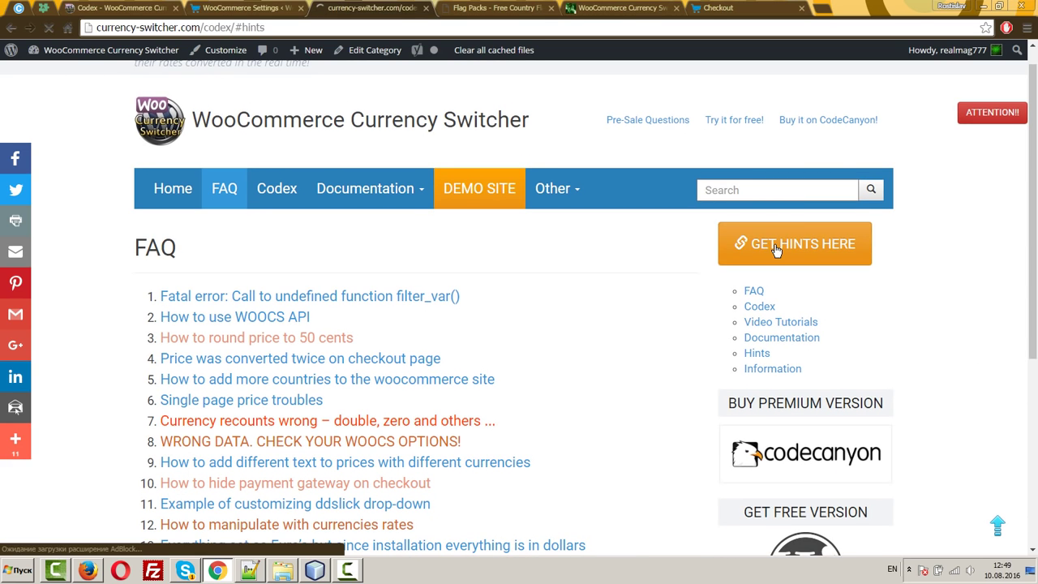
scroll(513, 396, up, 3)
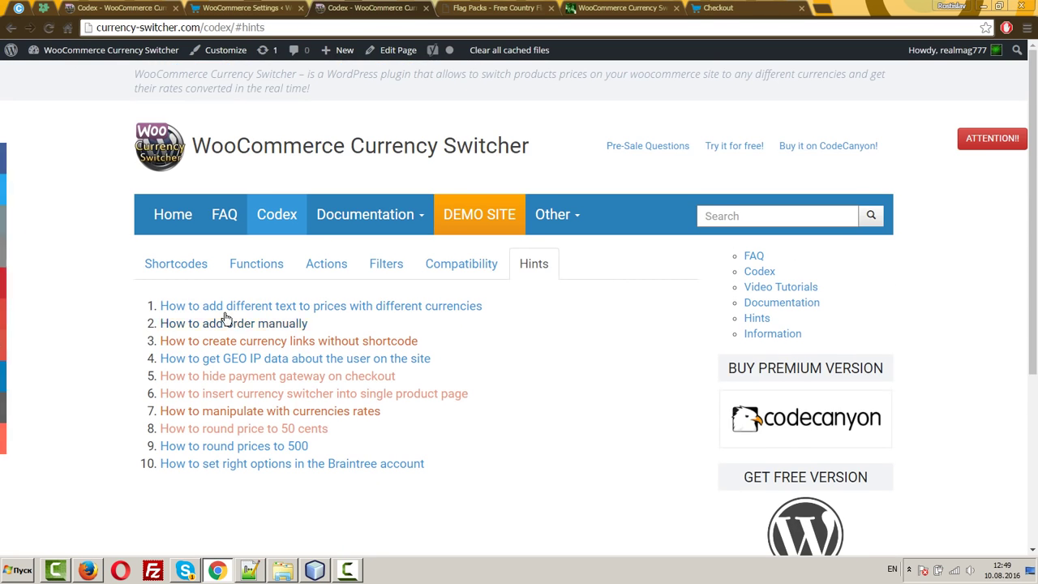
drag(121, 305, 562, 456)
key(ctrl+Tab)
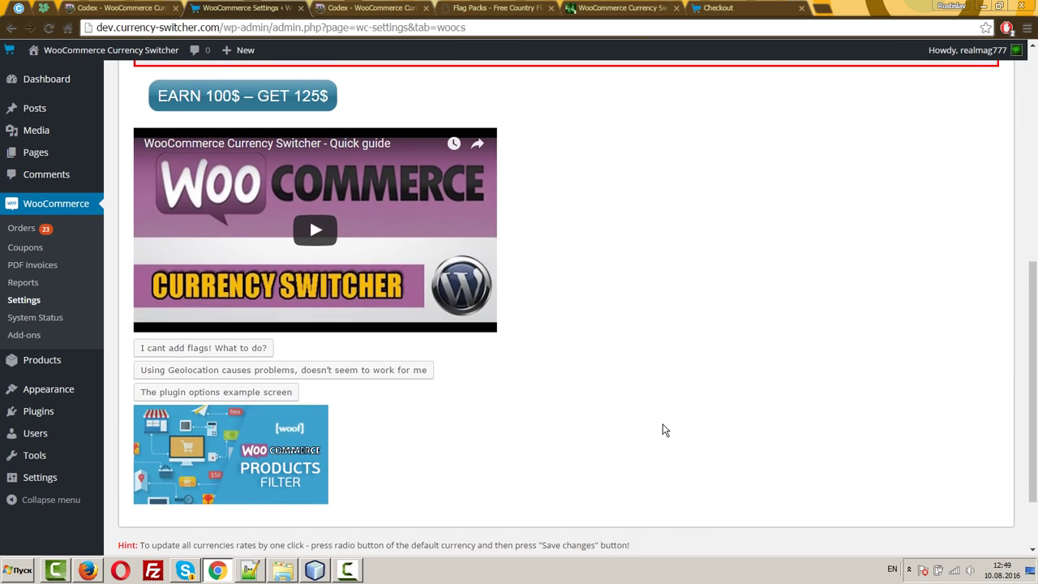
scroll(786, 358, up, 1)
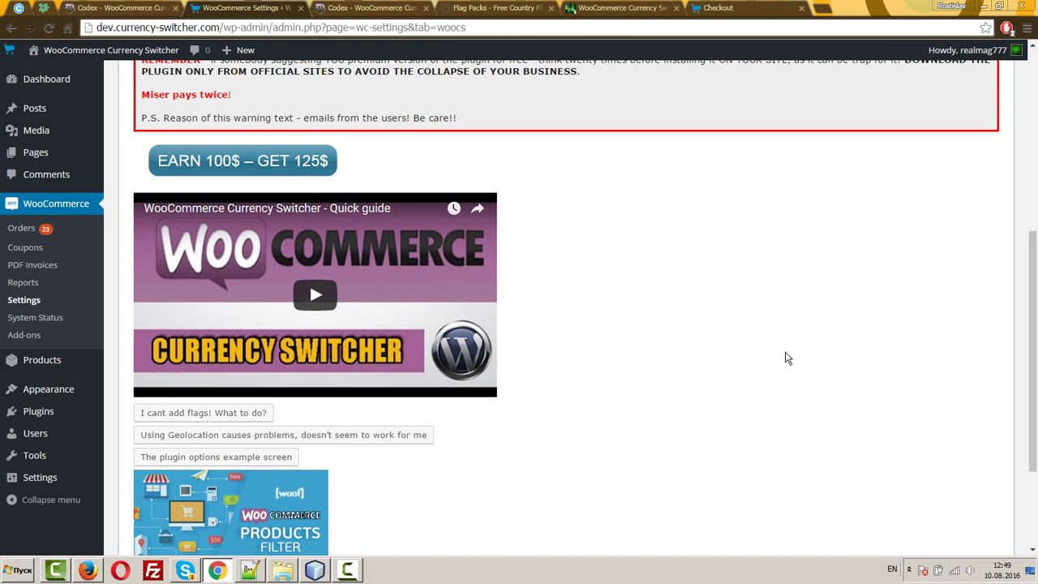